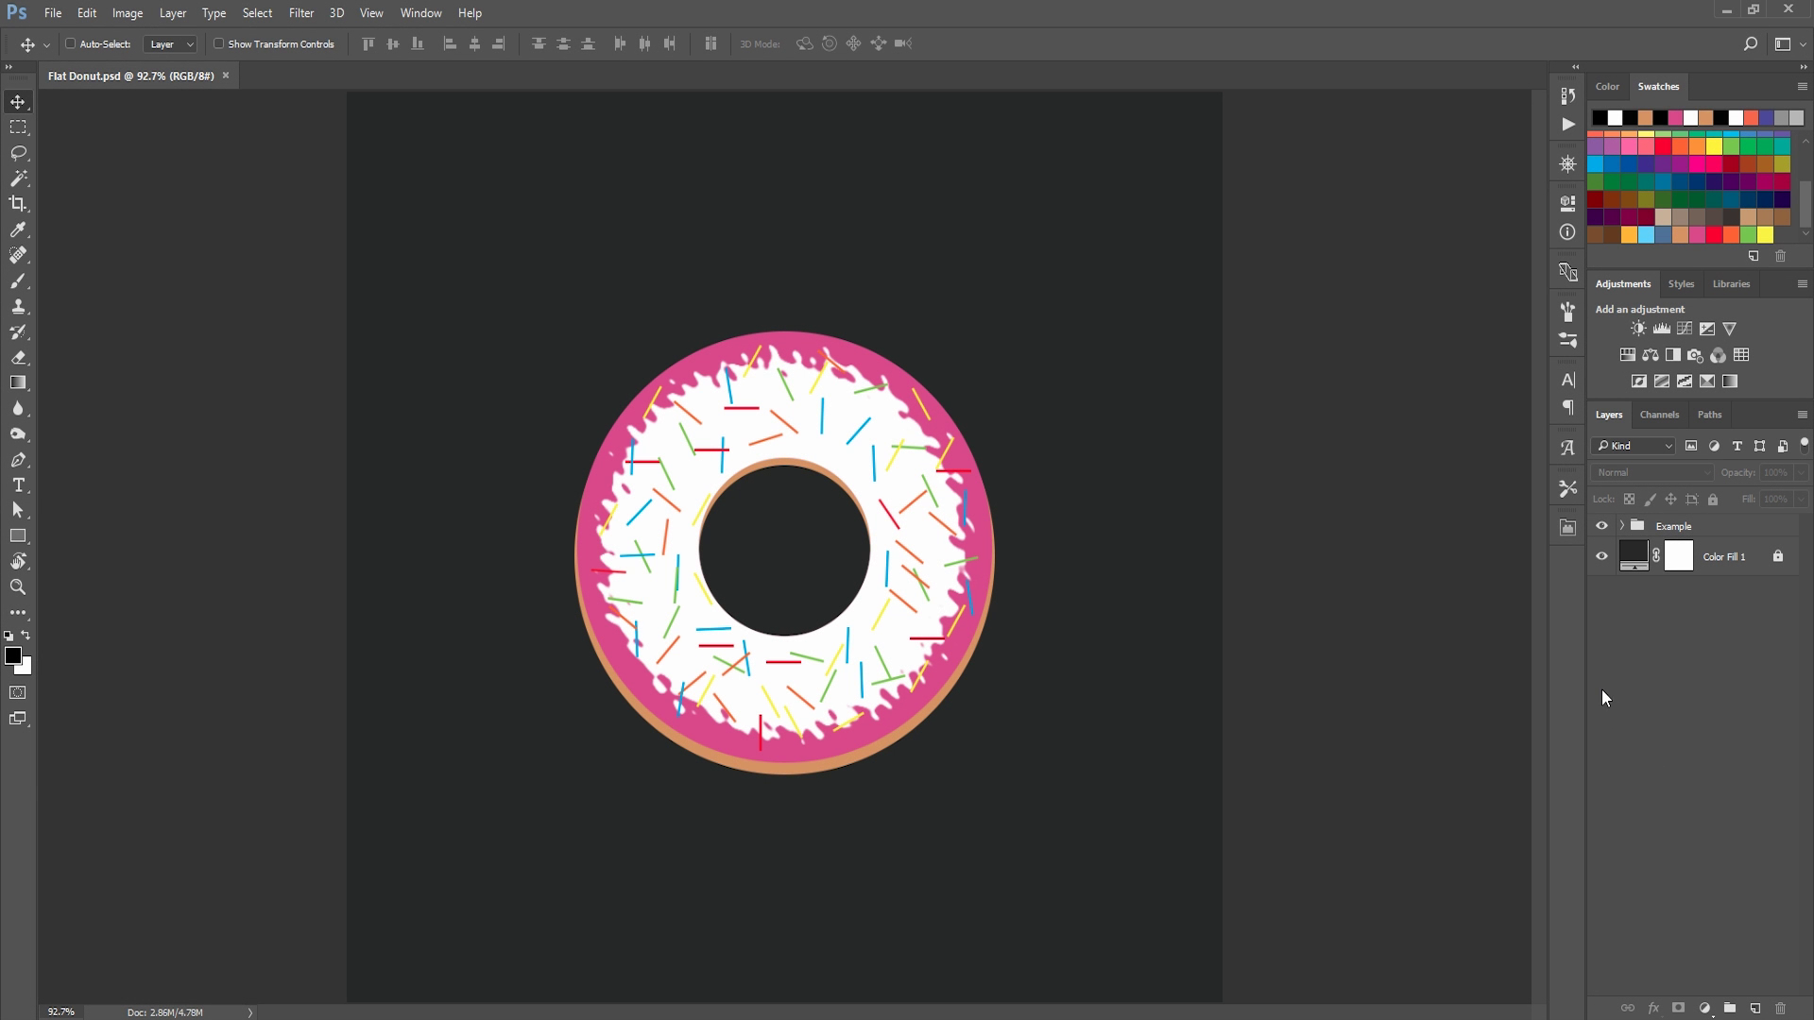
Open the layer thumbnail size menu three times and close it each time without changes.
{"action": "right_click", "coordinate": [1658, 660]}
{"action": "left_click", "coordinate": [1668, 621]}
{"action": "right_click", "coordinate": [1664, 674]}
{"action": "left_click", "coordinate": [1665, 631]}
{"action": "right_click", "coordinate": [1645, 664]}
{"action": "left_click", "coordinate": [1674, 618]}
Hide the Example group and switch to the Ellipse Tool.
{"action": "left_click", "coordinate": [1602, 528]}
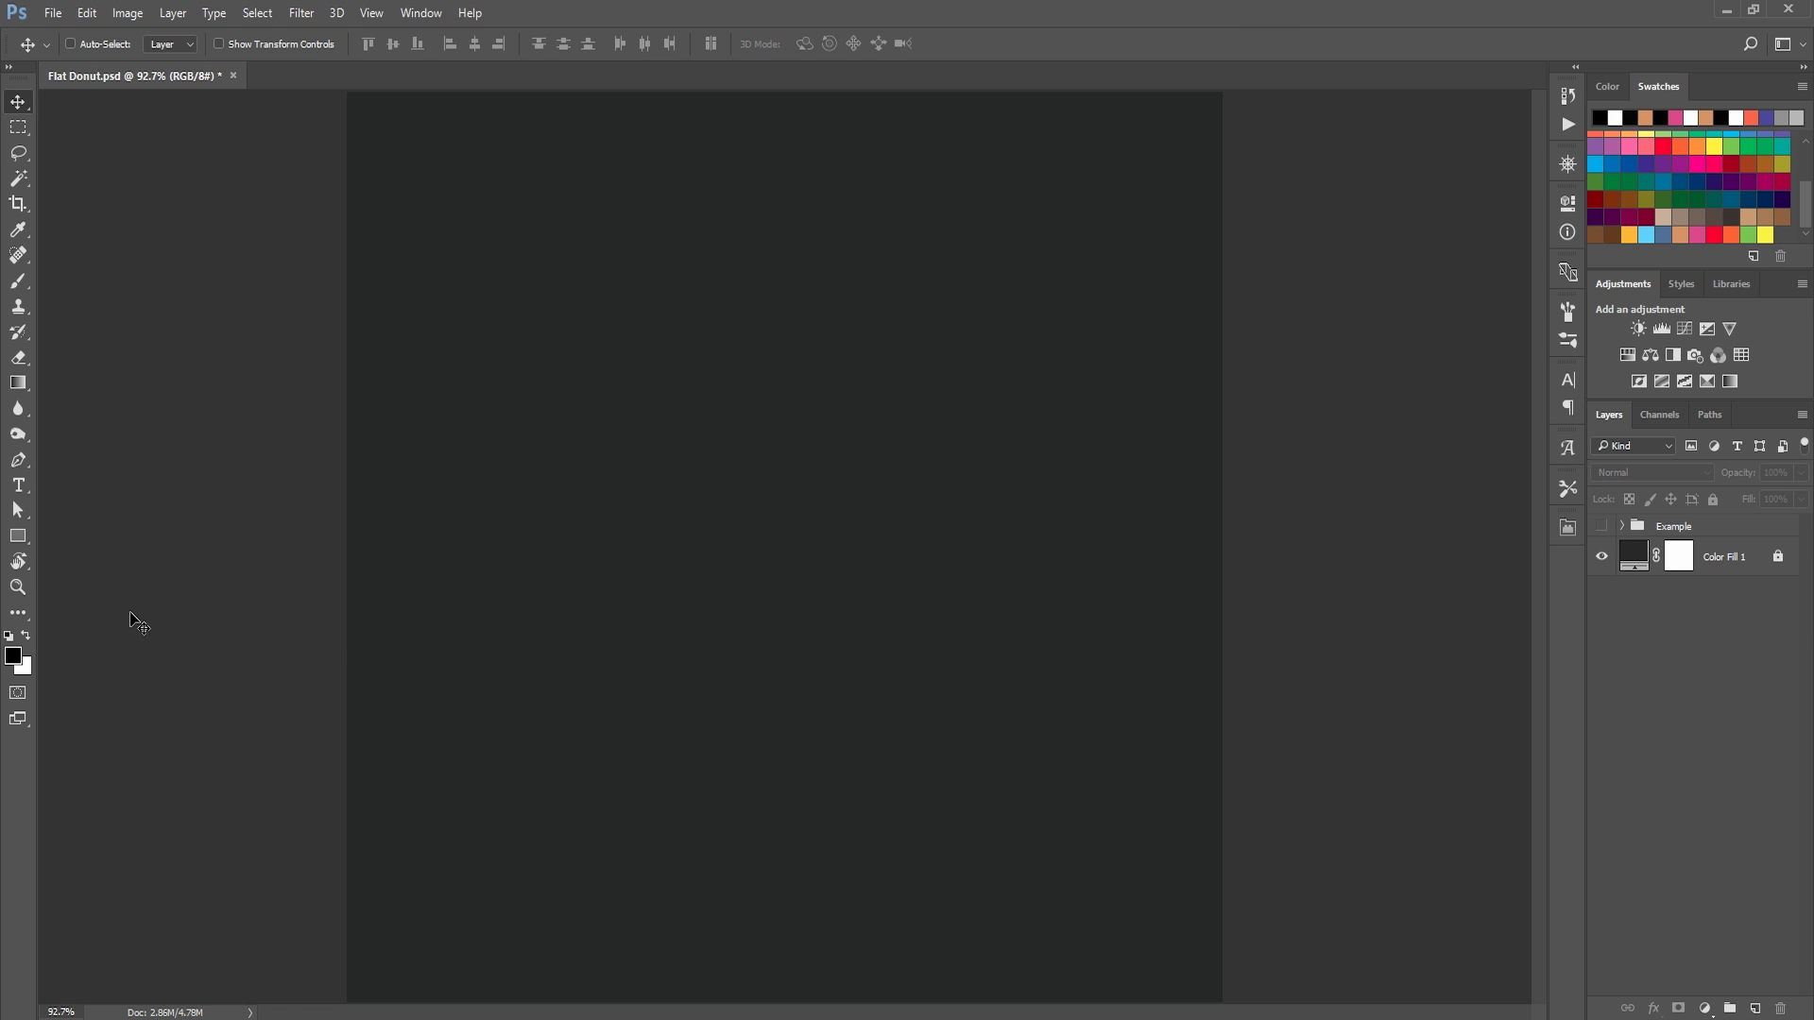
{"action": "left_click", "coordinate": [18, 537]}
{"action": "right_click", "coordinate": [15, 537]}
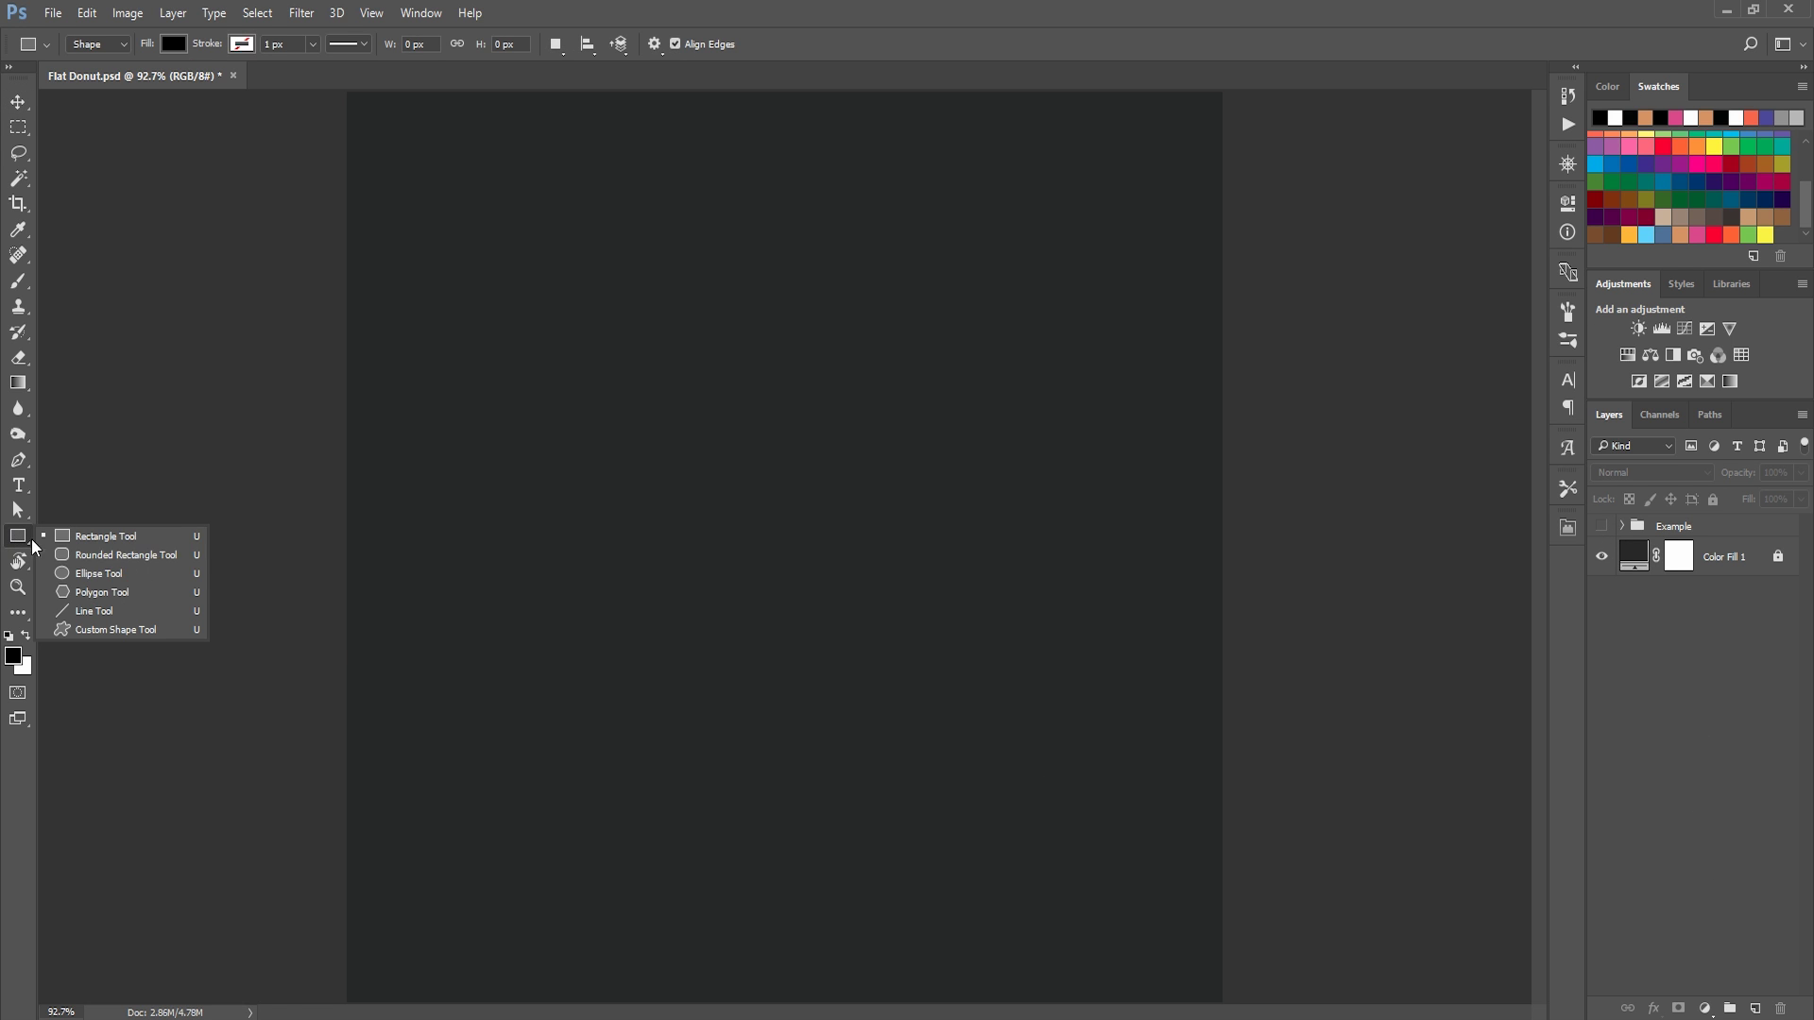
{"action": "left_click", "coordinate": [90, 578]}
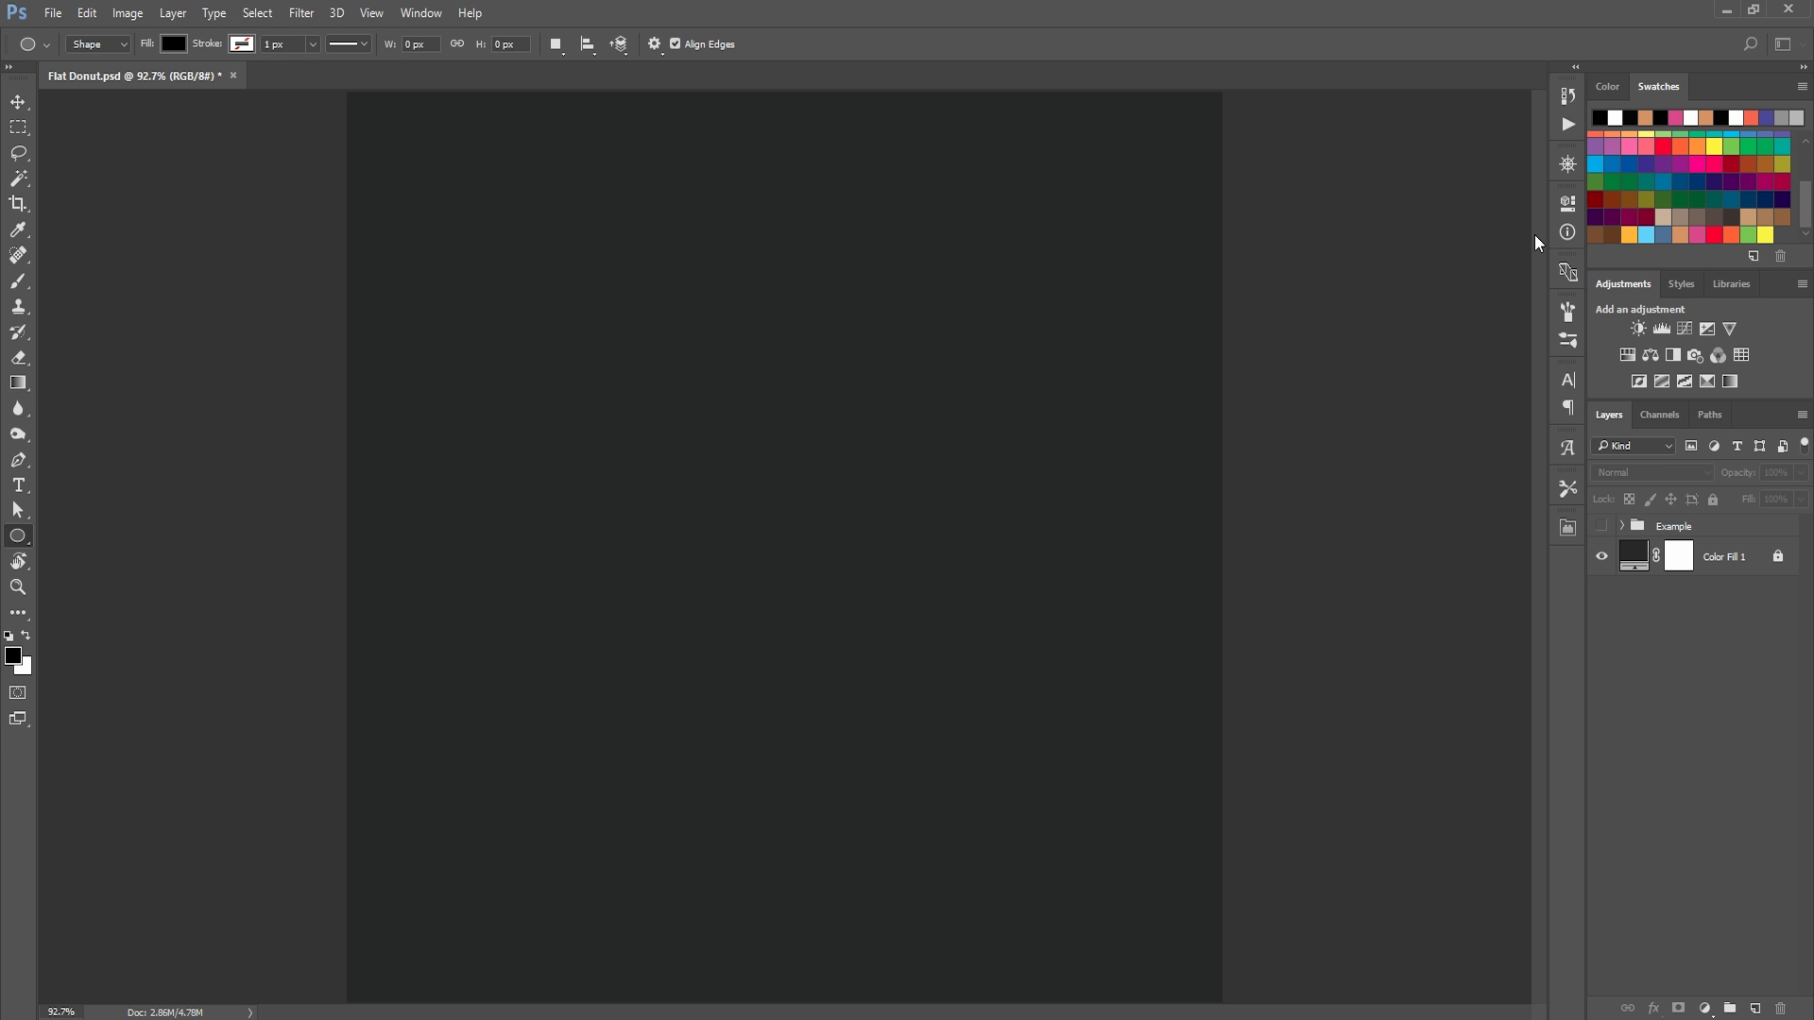
Set the foreground colour to tan #d2955f.
{"action": "left_click", "coordinate": [1686, 231]}
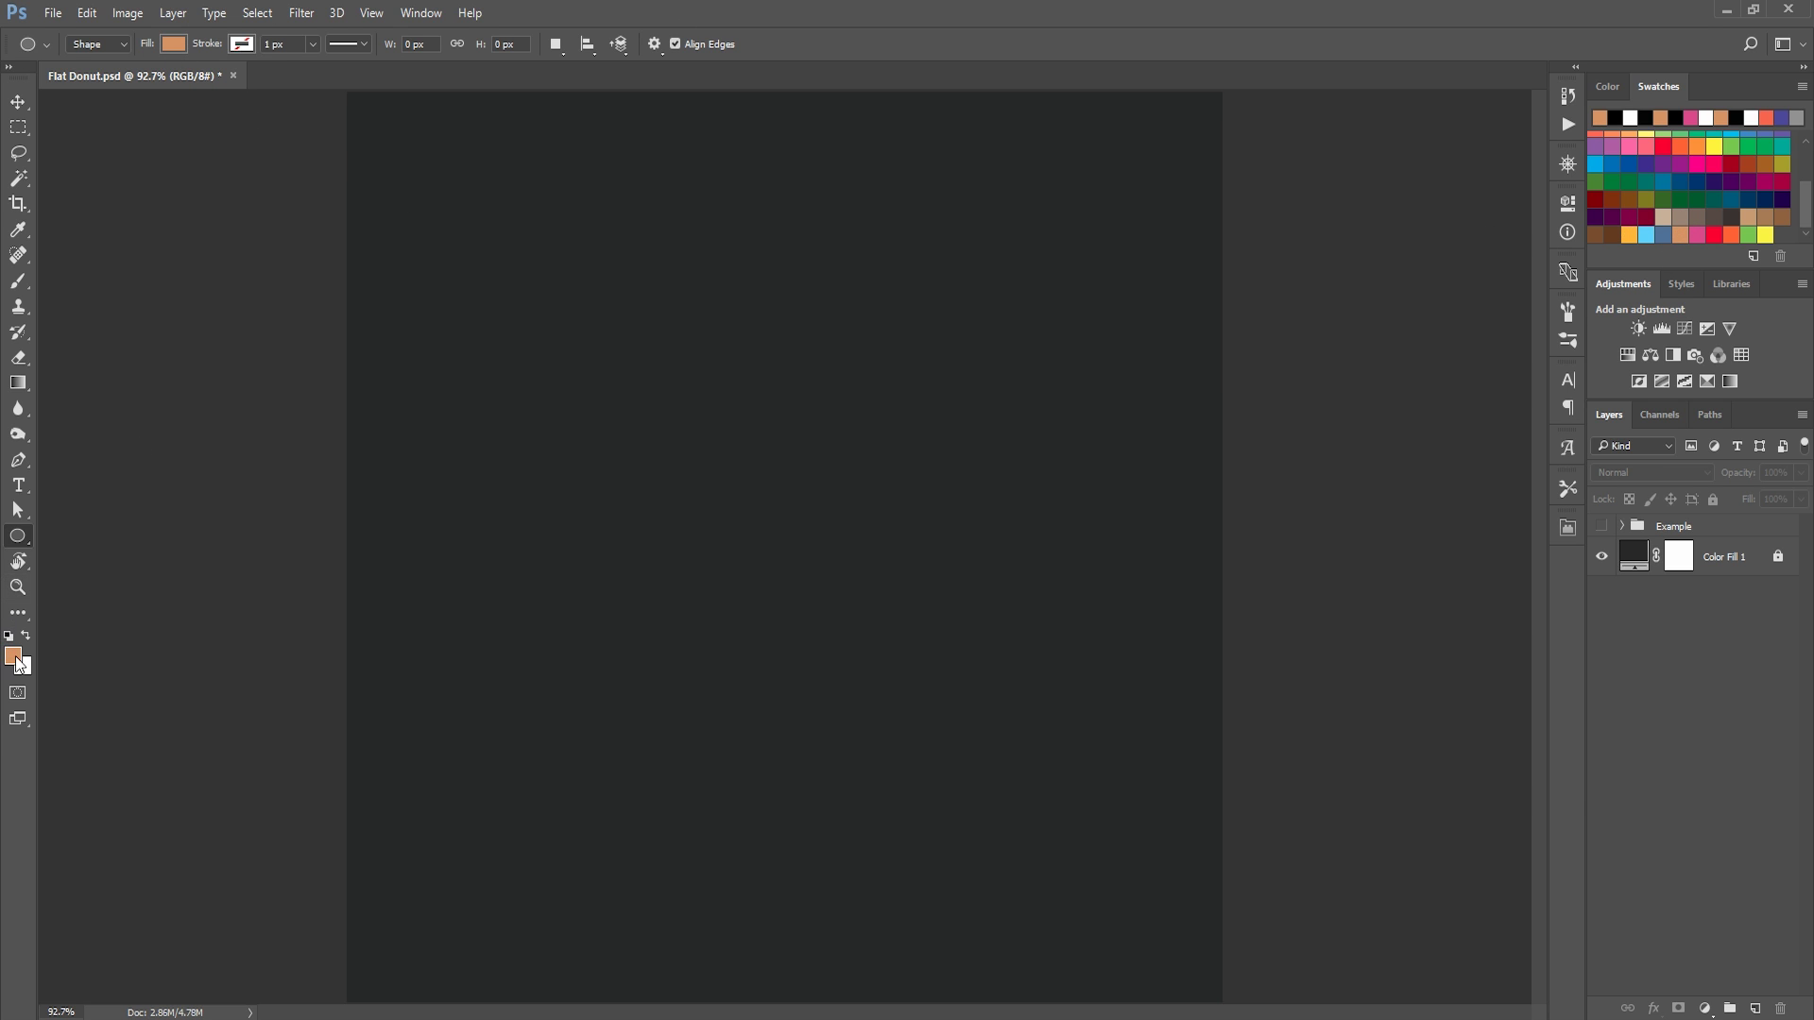
{"action": "left_click", "coordinate": [15, 654]}
{"action": "left_click_drag", "start_coordinate": [1617, 770], "coordinate": [1420, 751]}
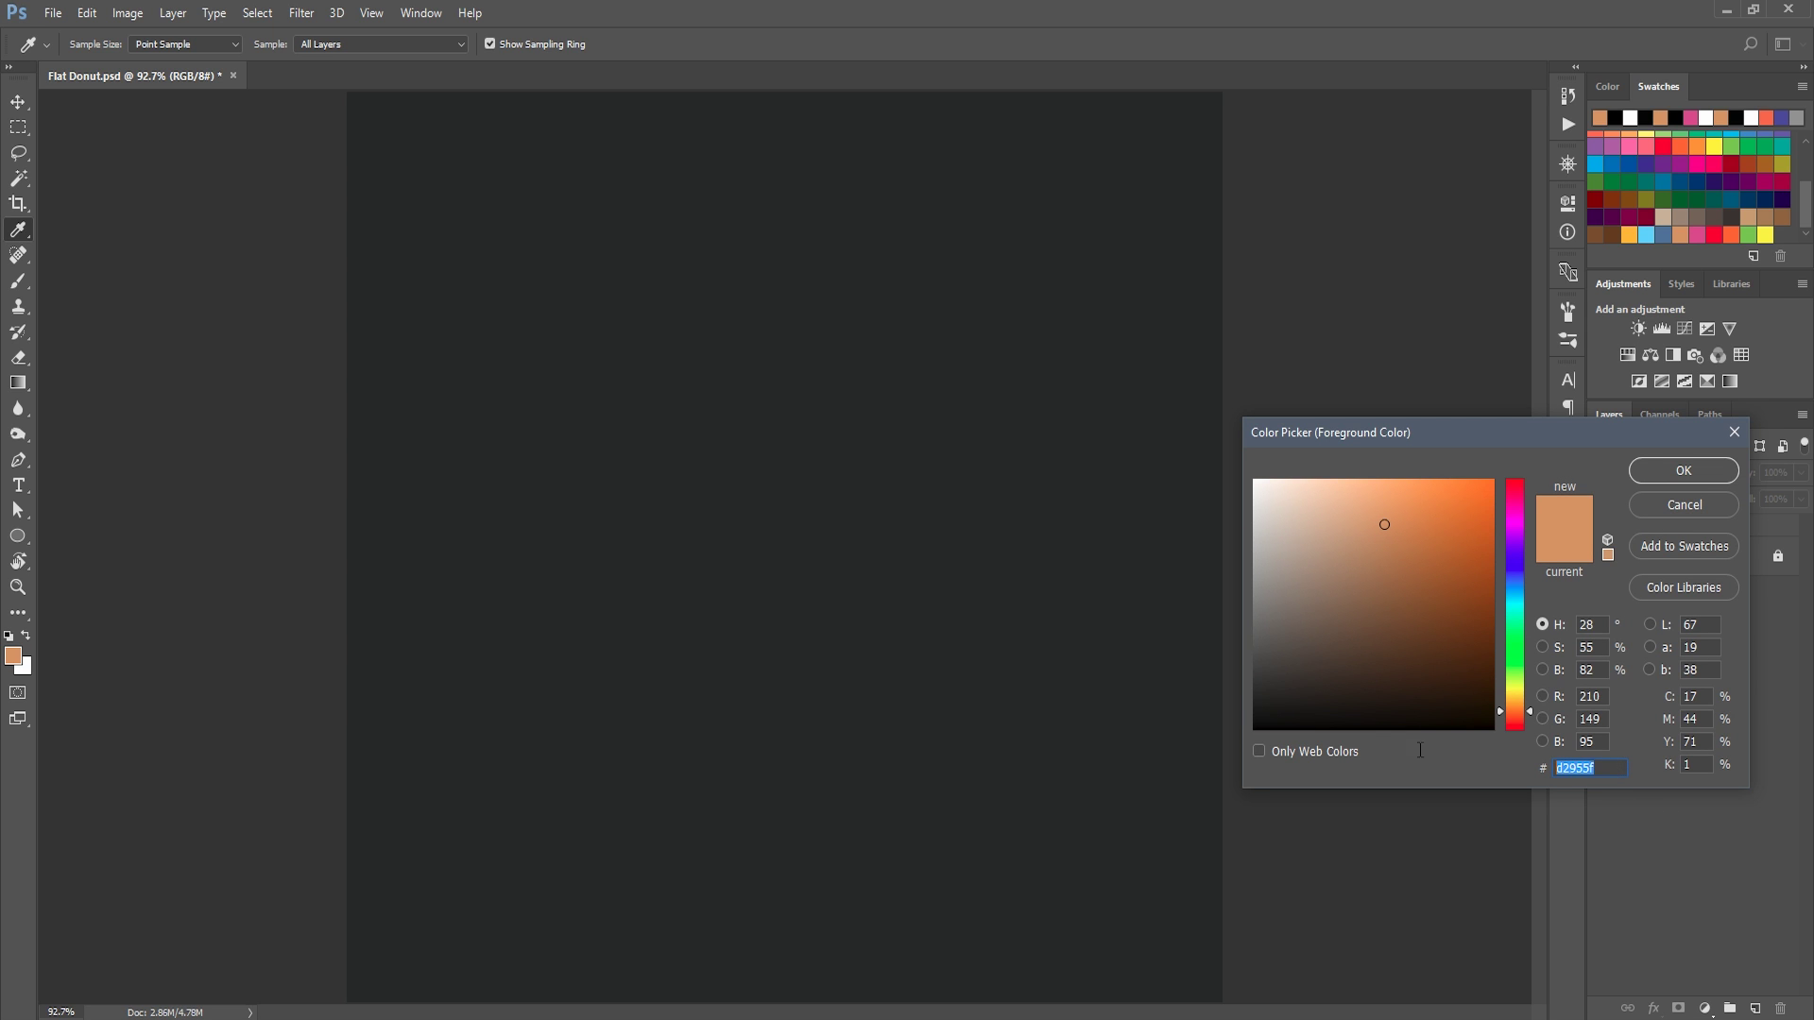
{"action": "left_click", "coordinate": [1673, 472]}
{"action": "key", "text": "u"}
Draw a 500 × 500 px tan circle and move it toward the canvas centre.
{"action": "left_click", "coordinate": [984, 605]}
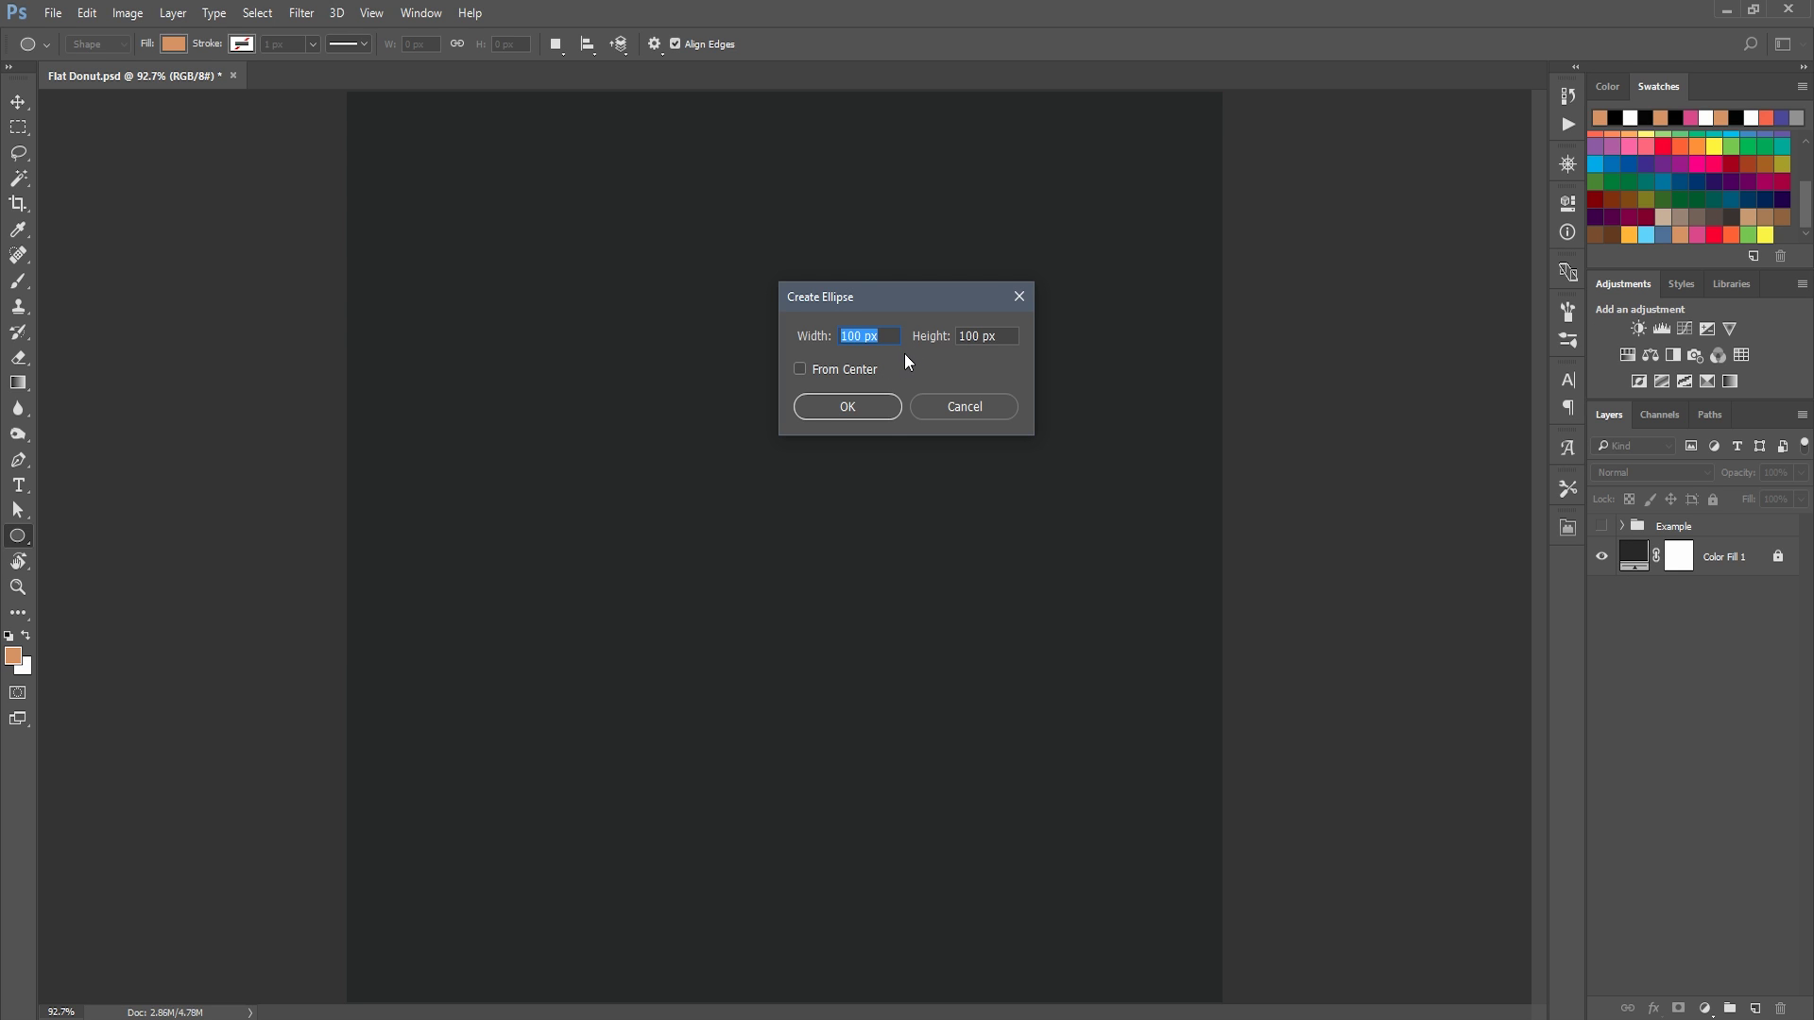
{"action": "type", "text": "500"}
{"action": "key", "text": "Tab"}
{"action": "type", "text": "500"}
{"action": "left_click", "coordinate": [837, 399]}
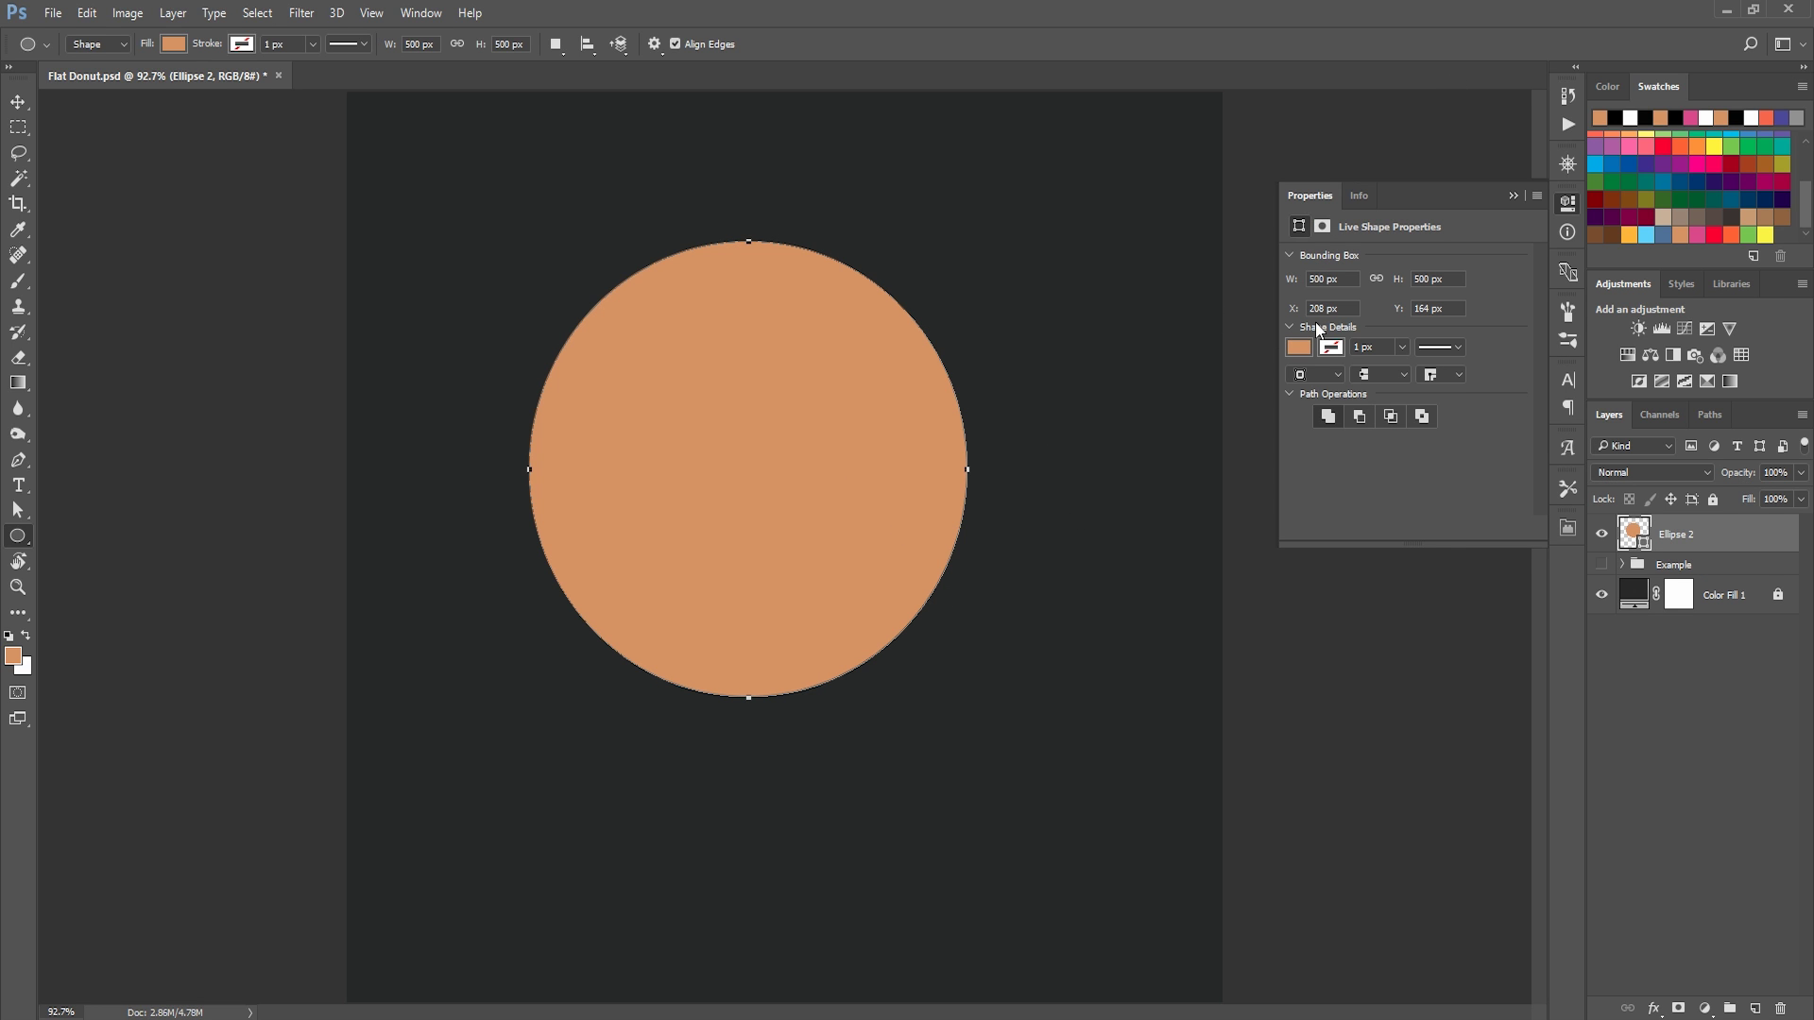
{"action": "key", "text": "v"}
{"action": "left_click", "coordinate": [1515, 196]}
{"action": "left_click_drag", "start_coordinate": [852, 449], "coordinate": [897, 525]}
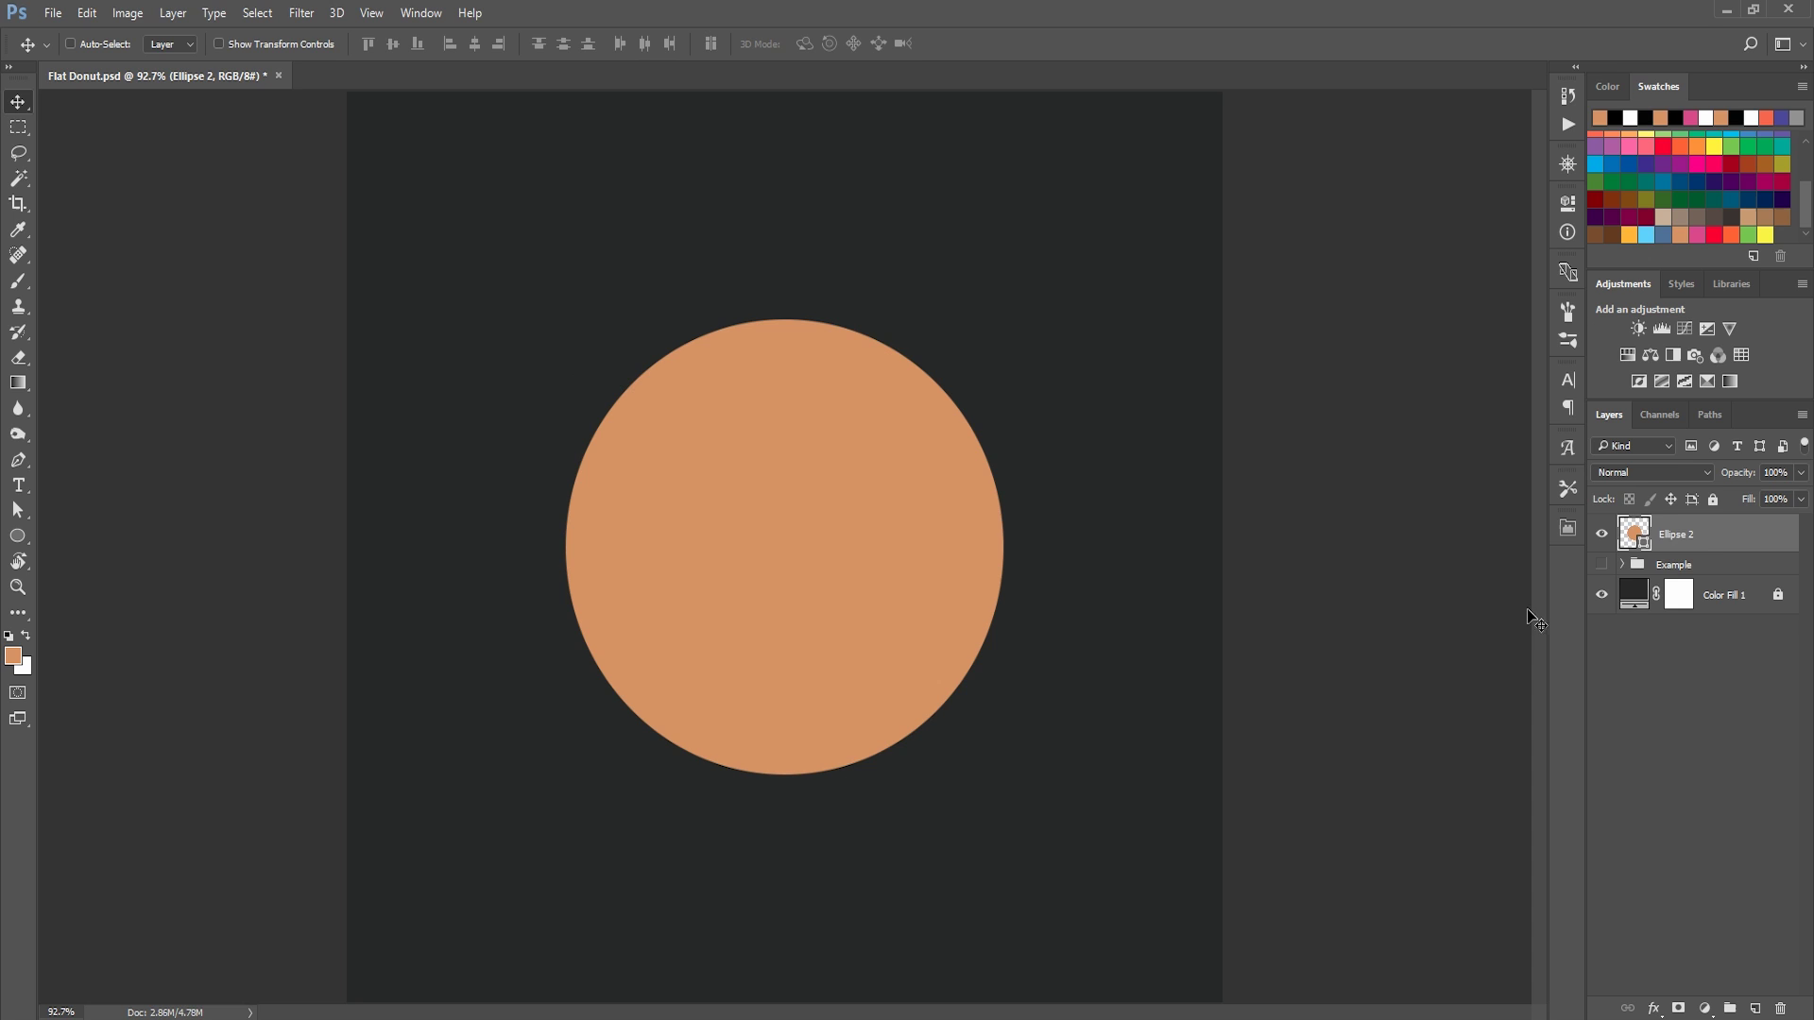
Duplicate the tan circle layer twice with Ctrl+J.
{"action": "key", "text": "ctrl"}
{"action": "key", "text": "ctrl+j"}
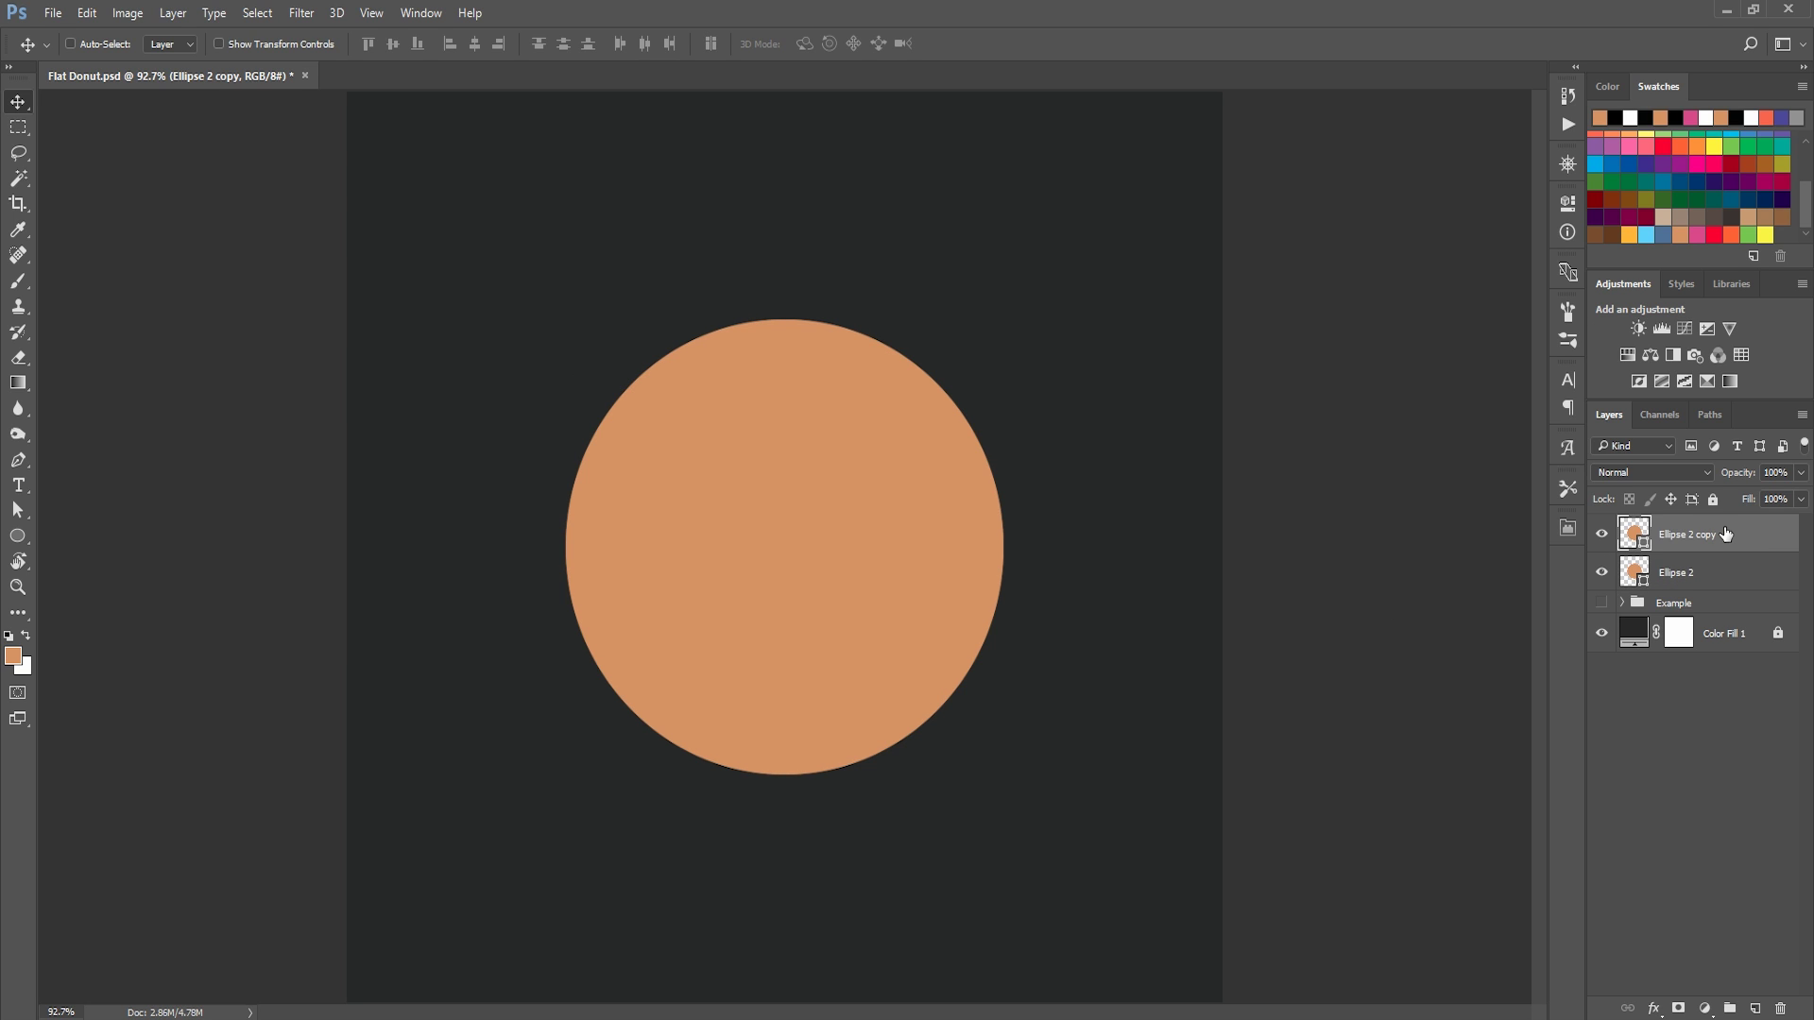
{"action": "key", "text": "ctrl"}
{"action": "key", "text": "ctrl+j"}
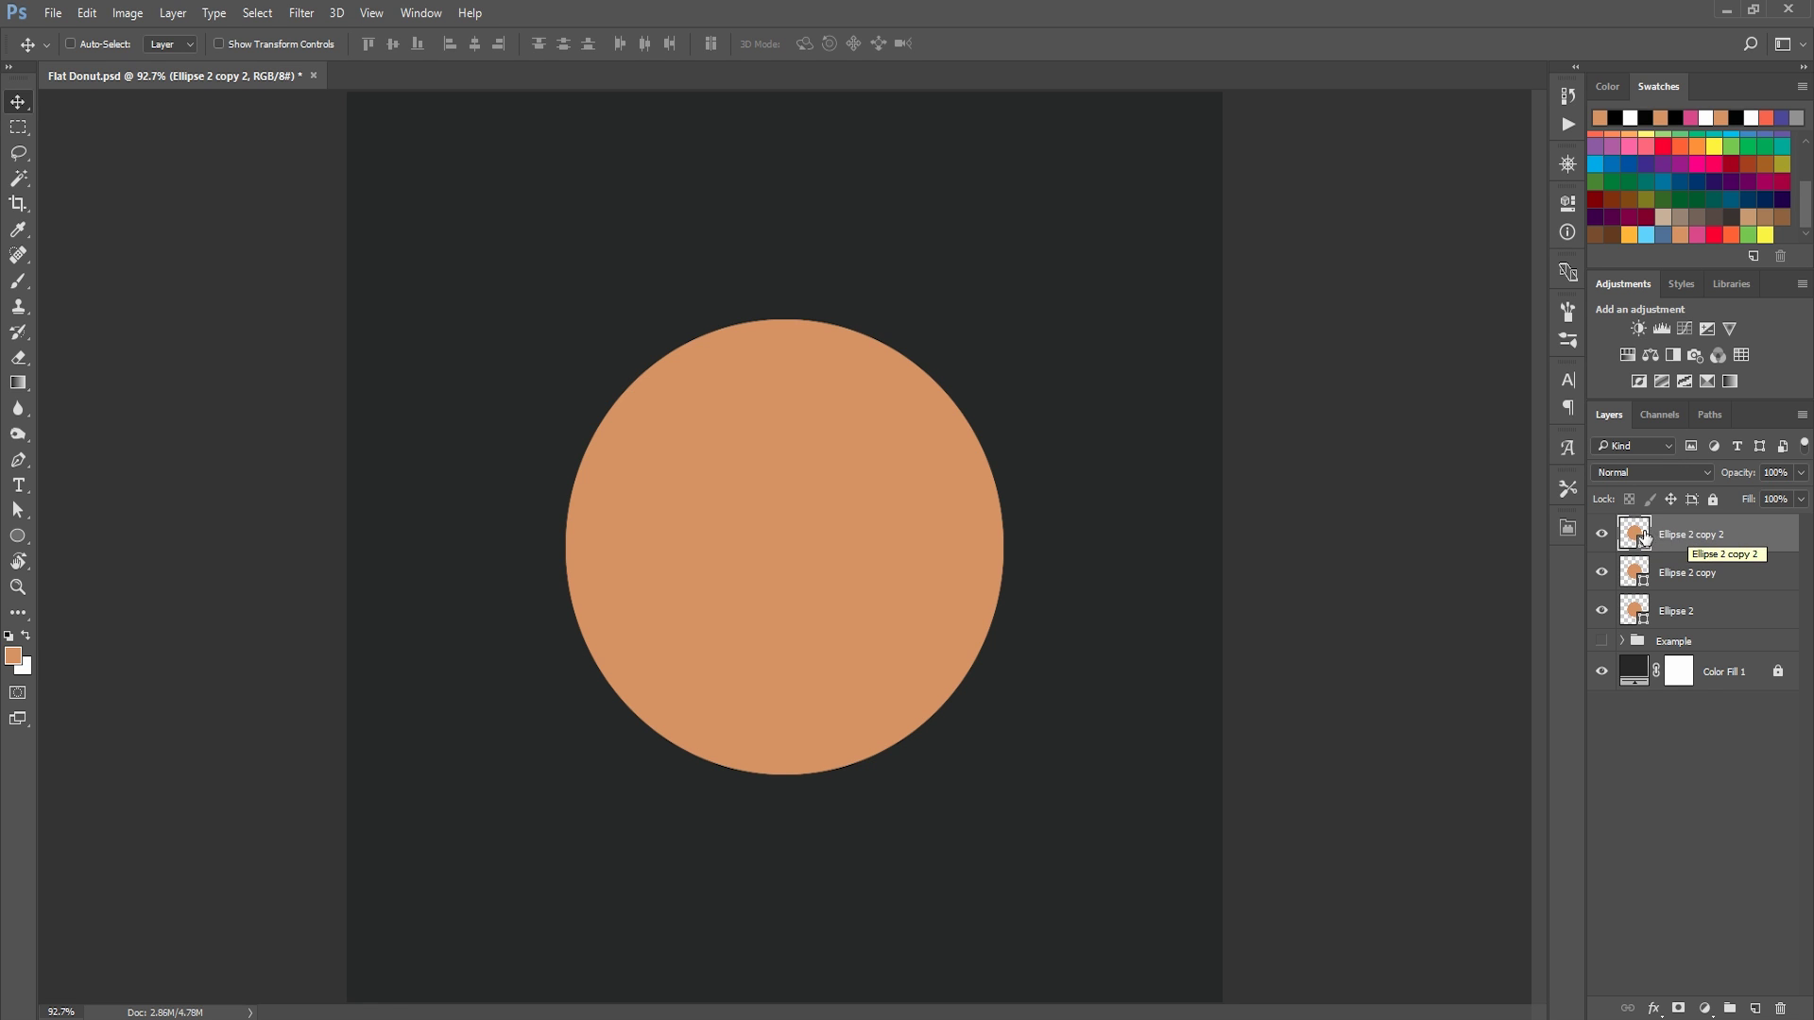
Fill the top copy, Ellipse 2 copy 2, with pink #ce508e.
{"action": "double_click", "coordinate": [1639, 535]}
{"action": "mouse_move", "coordinate": [1549, 433]}
{"action": "left_mouse_down"}
{"action": "mouse_move", "coordinate": [1379, 604]}
{"action": "mouse_move", "coordinate": [1543, 446]}
{"action": "mouse_move", "coordinate": [1536, 425]}
{"action": "left_mouse_up"}
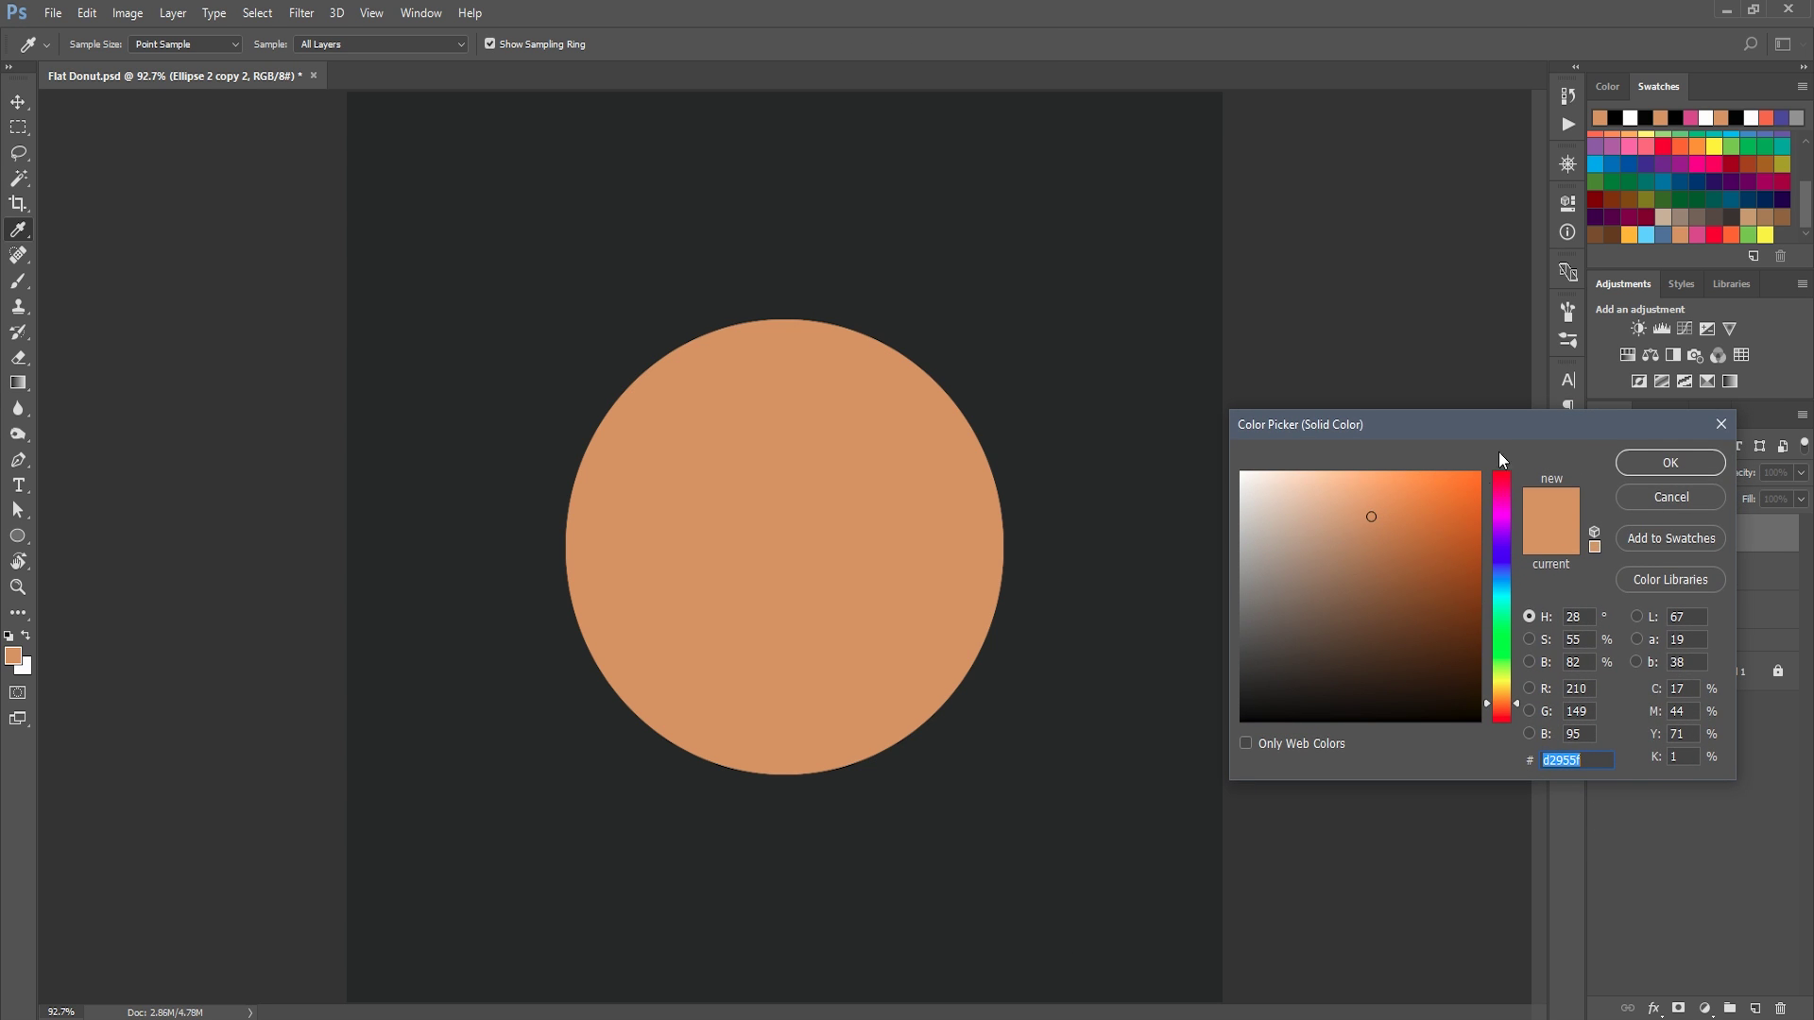
{"action": "left_click", "coordinate": [1700, 233]}
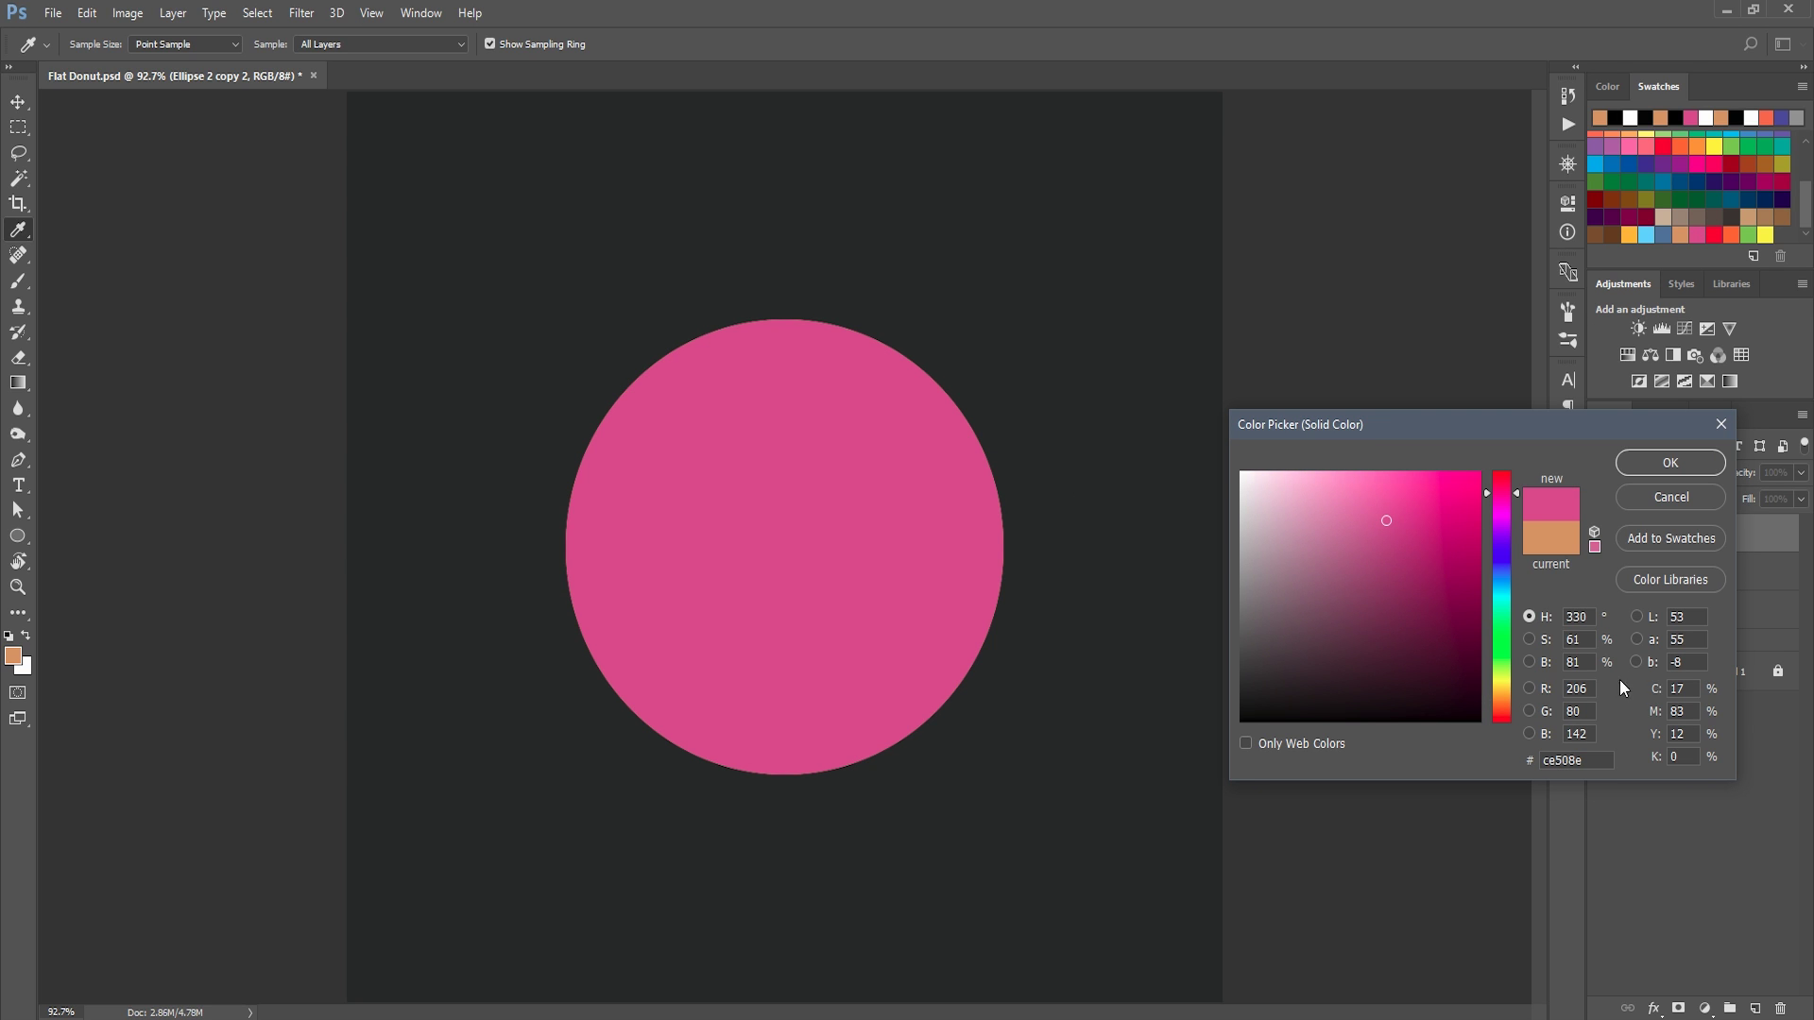
{"action": "double_click", "coordinate": [1588, 755]}
{"action": "left_click", "coordinate": [1605, 761]}
{"action": "double_click", "coordinate": [1573, 756]}
{"action": "left_click", "coordinate": [1597, 760]}
{"action": "left_click", "coordinate": [1657, 458]}
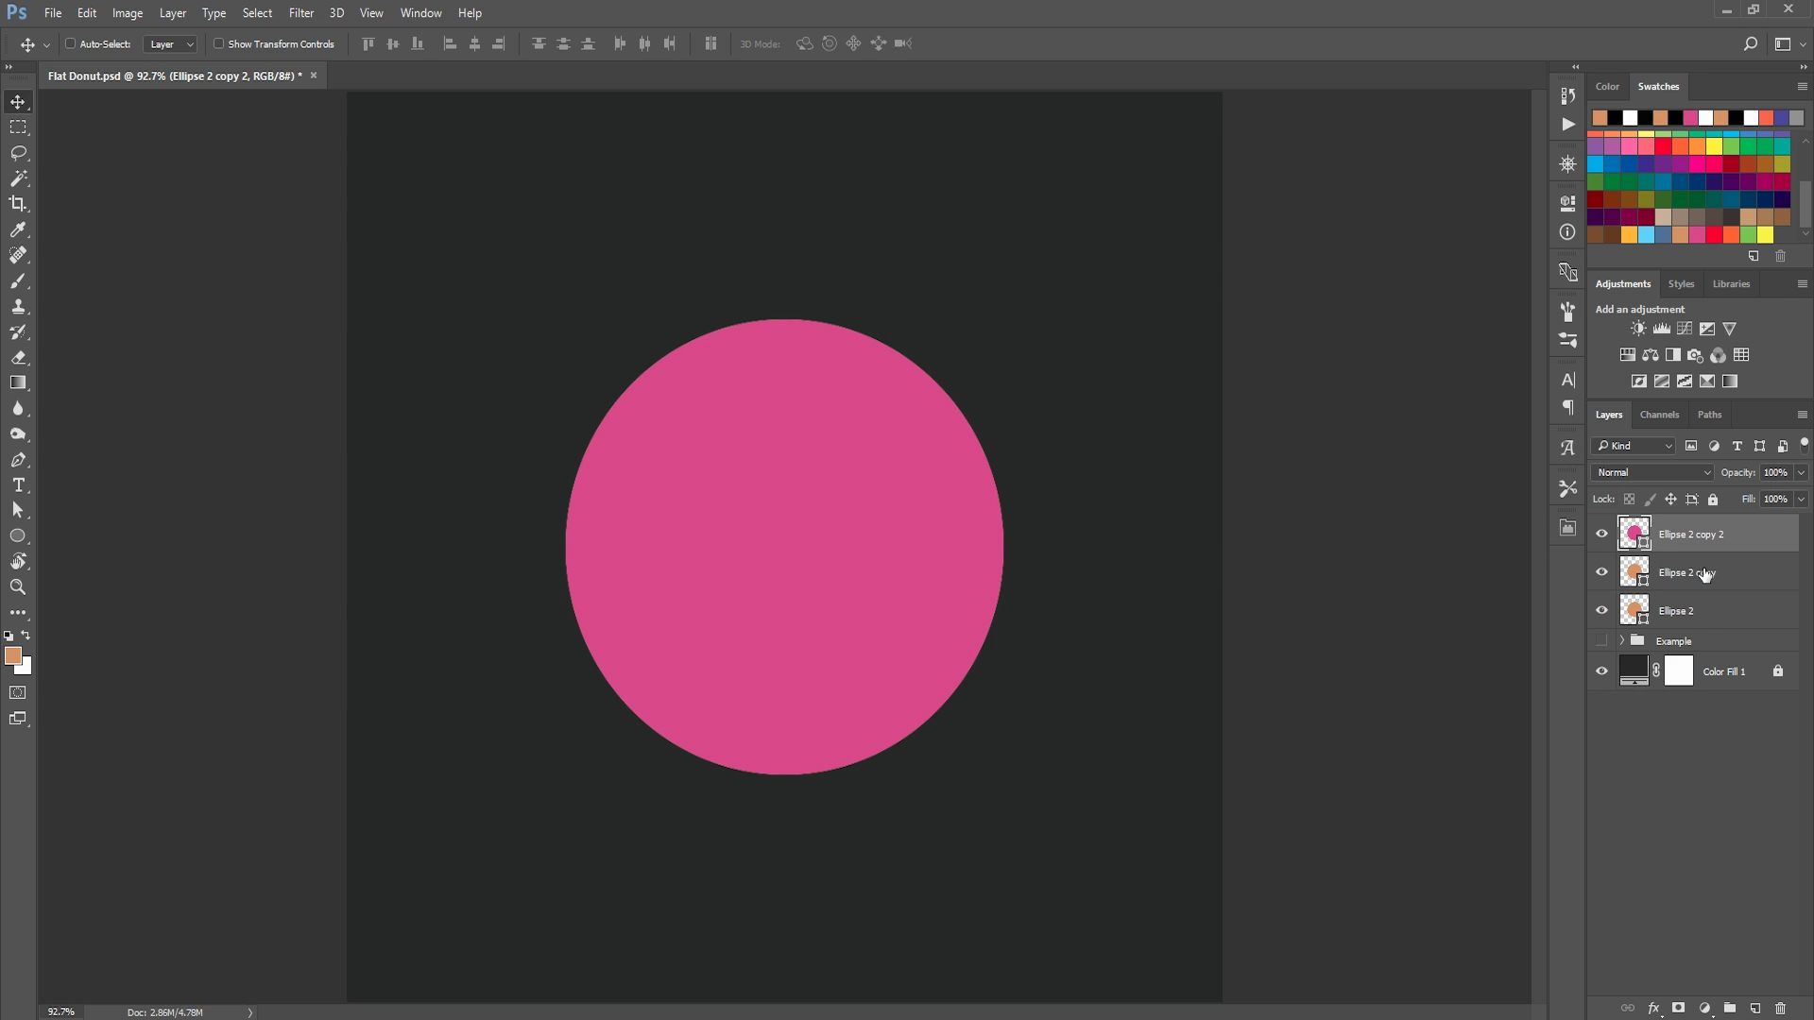
Nudge the tan Ellipse 2 base down so its edge peeks below the pink circle.
{"action": "left_click", "coordinate": [1696, 609]}
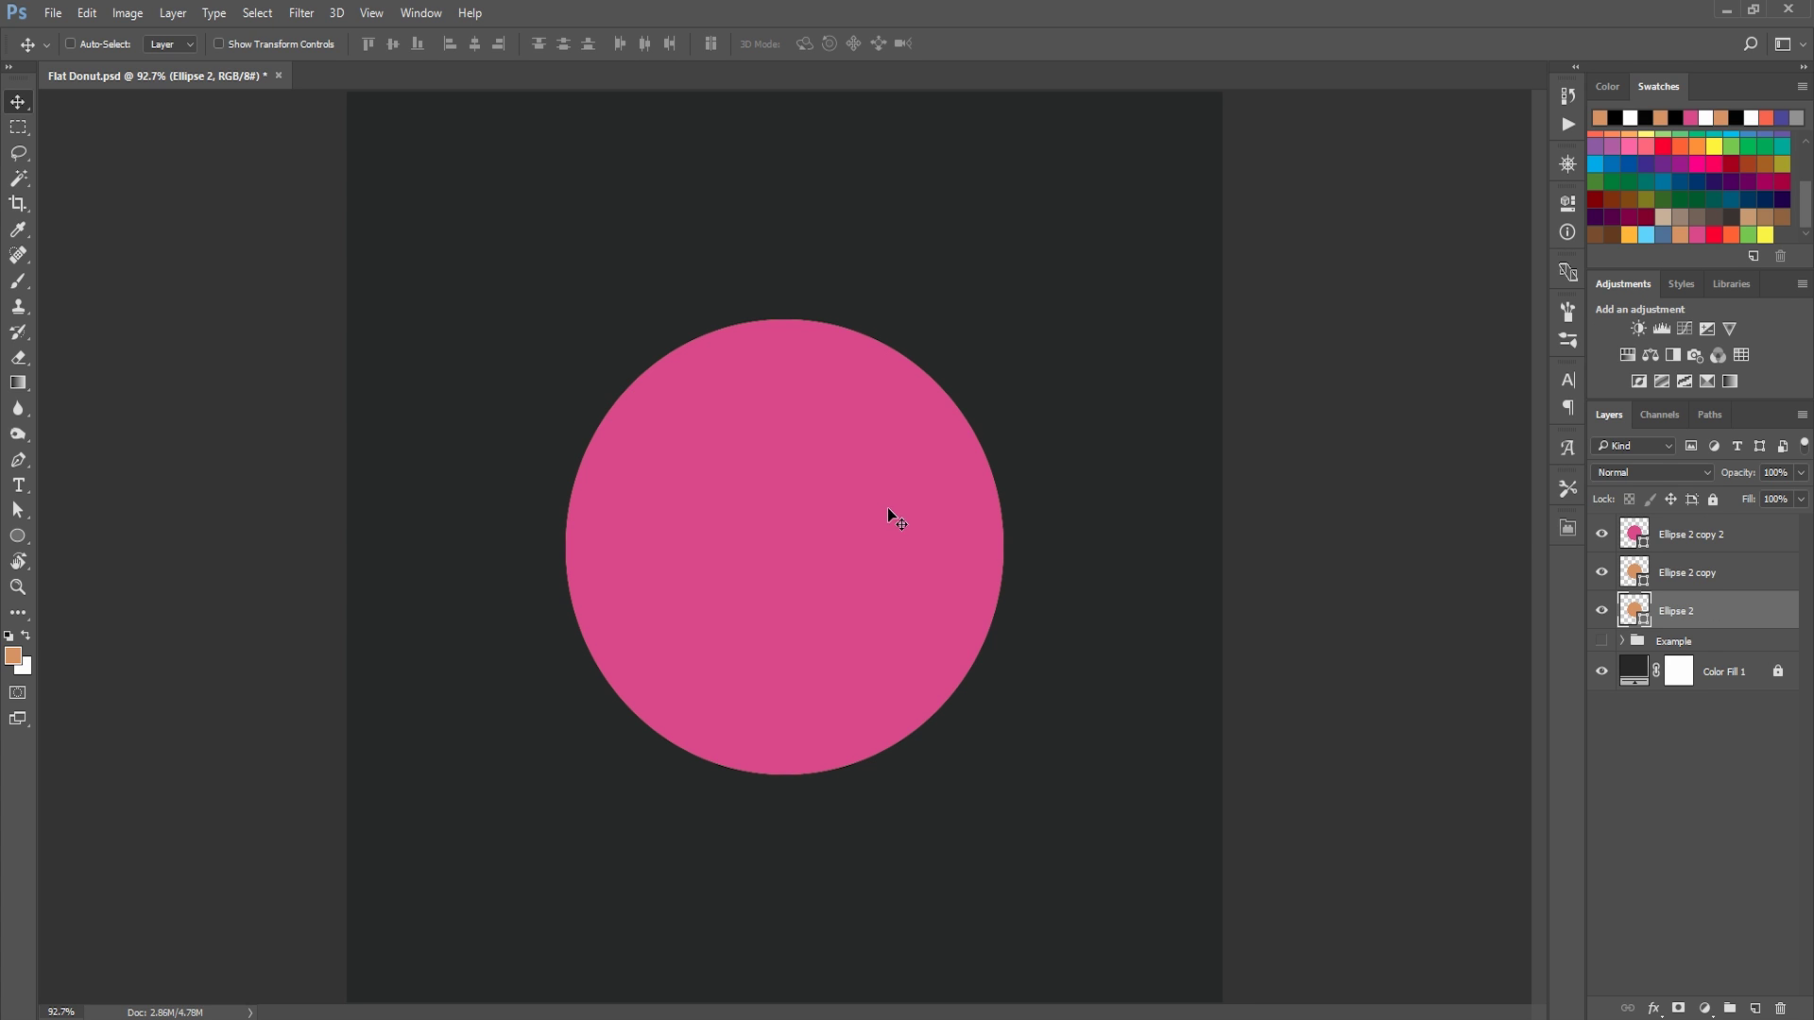
{"action": "key", "text": "ctrl"}
{"action": "key", "text": "shift+Down"}
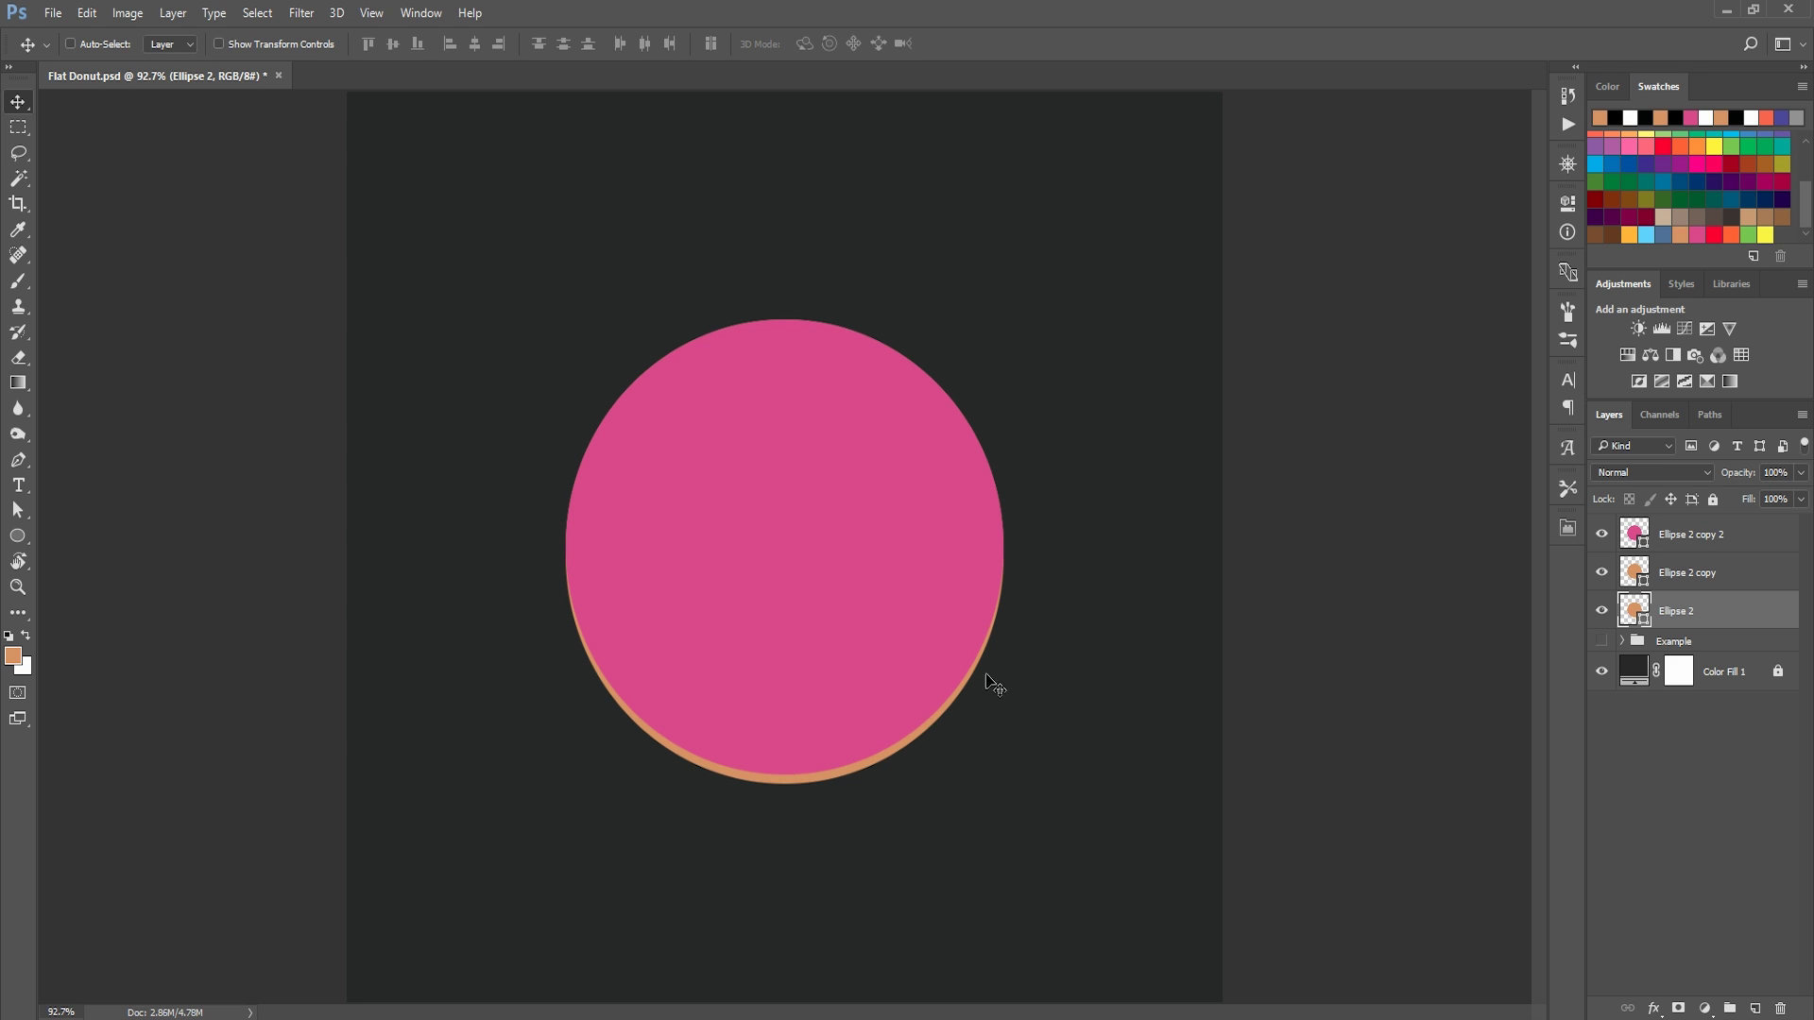
{"action": "key", "text": "ctrl+t"}
{"action": "key", "text": "Return"}
Duplicate the pink Ellipse 2 copy 2 layer.
{"action": "left_click", "coordinate": [1745, 535]}
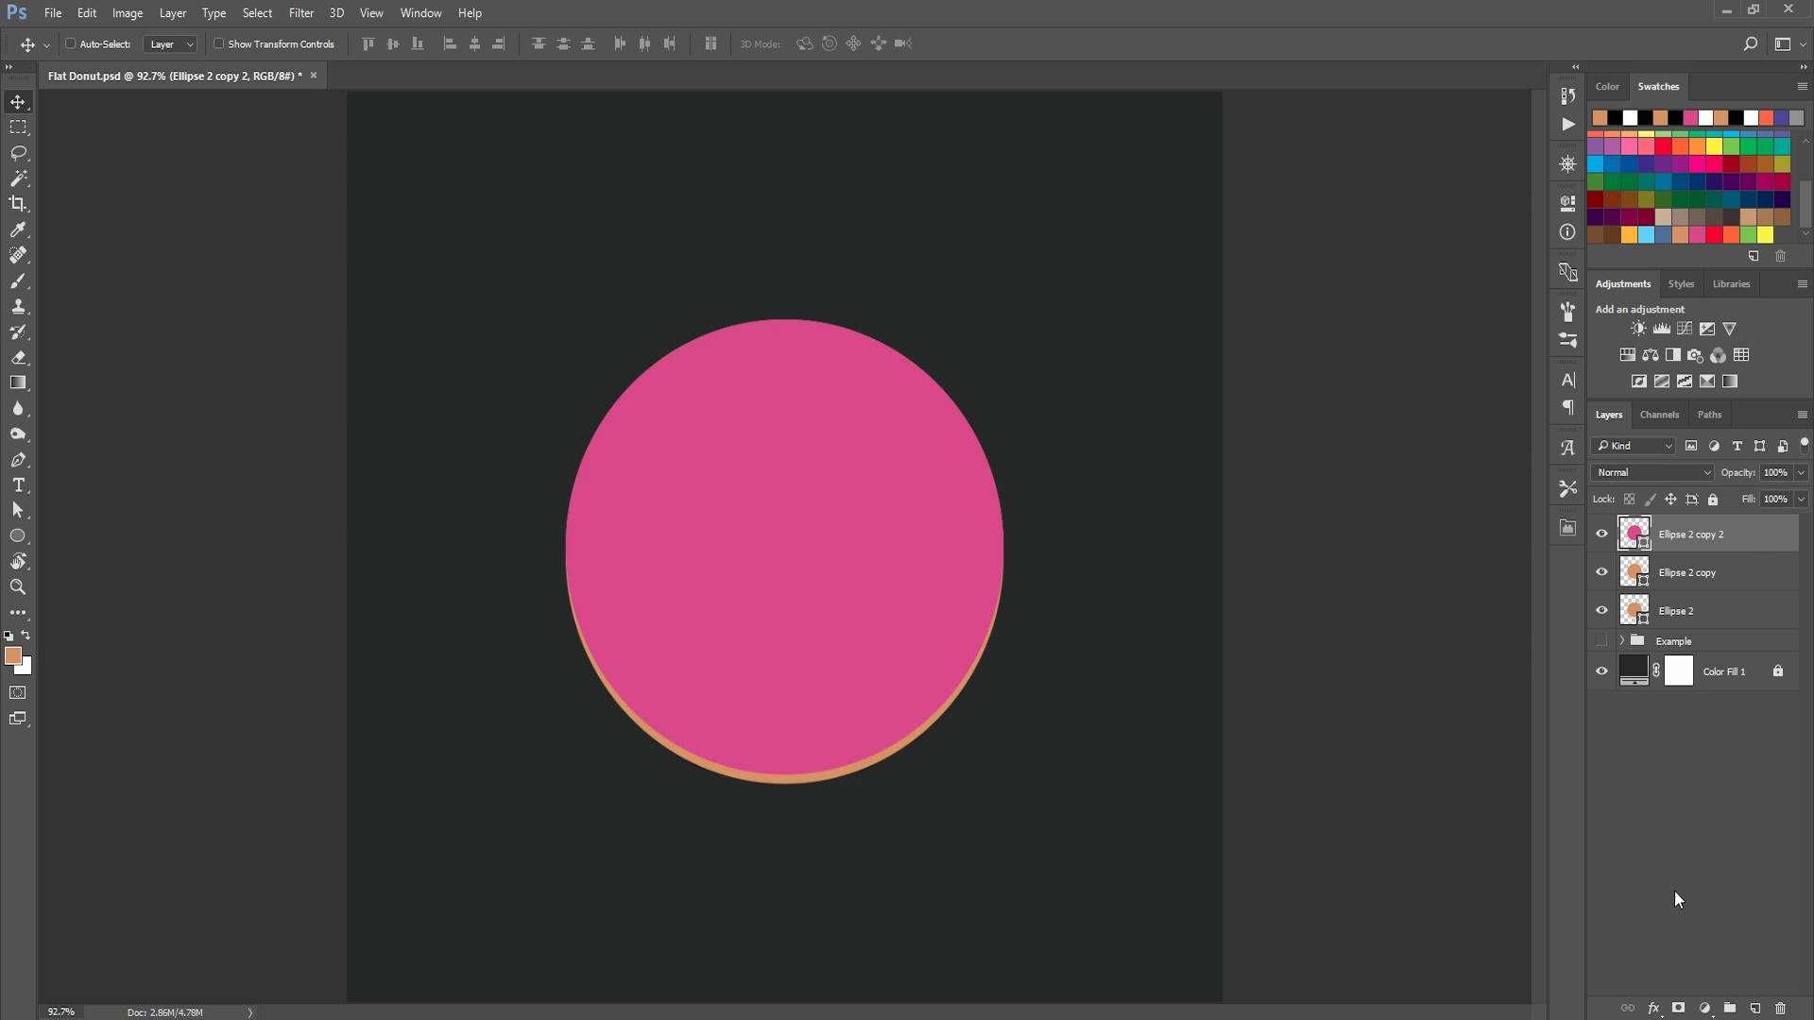
{"action": "key", "text": "ctrl"}
{"action": "key", "text": "ctrl+j"}
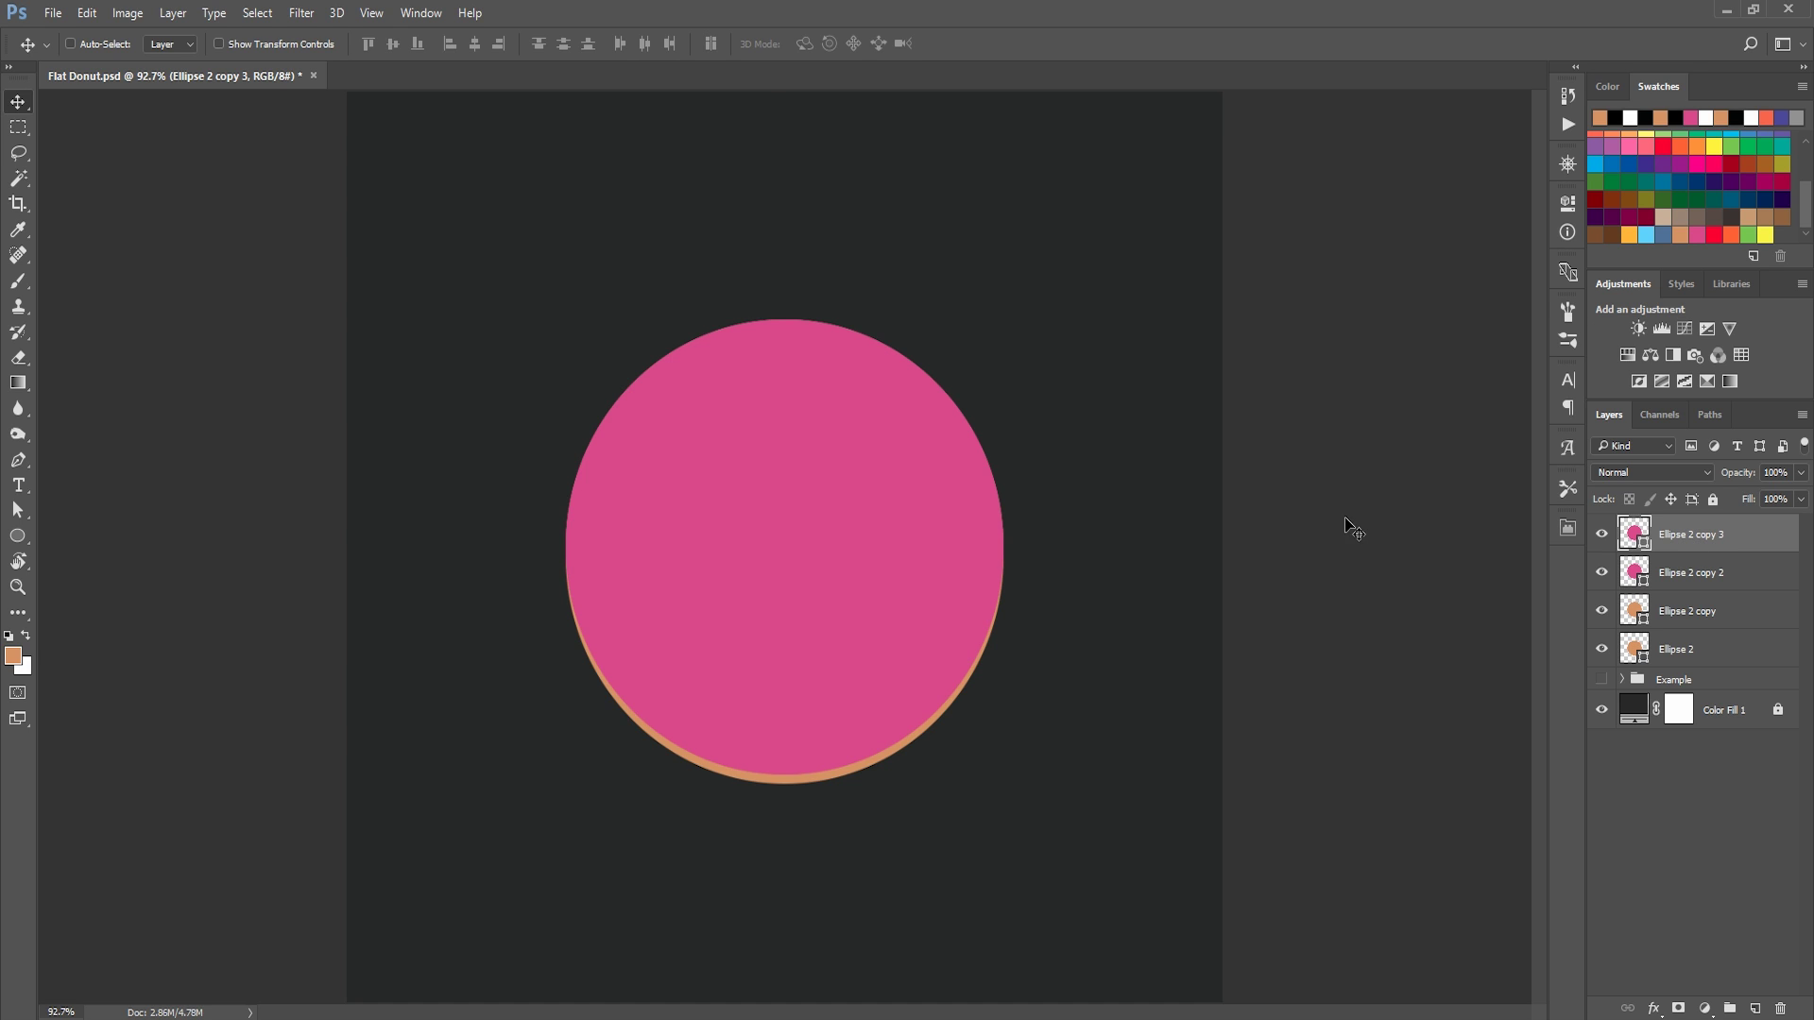
Shrink the new pink copy around its centre to about 43%.
{"action": "key", "text": "ctrl+t"}
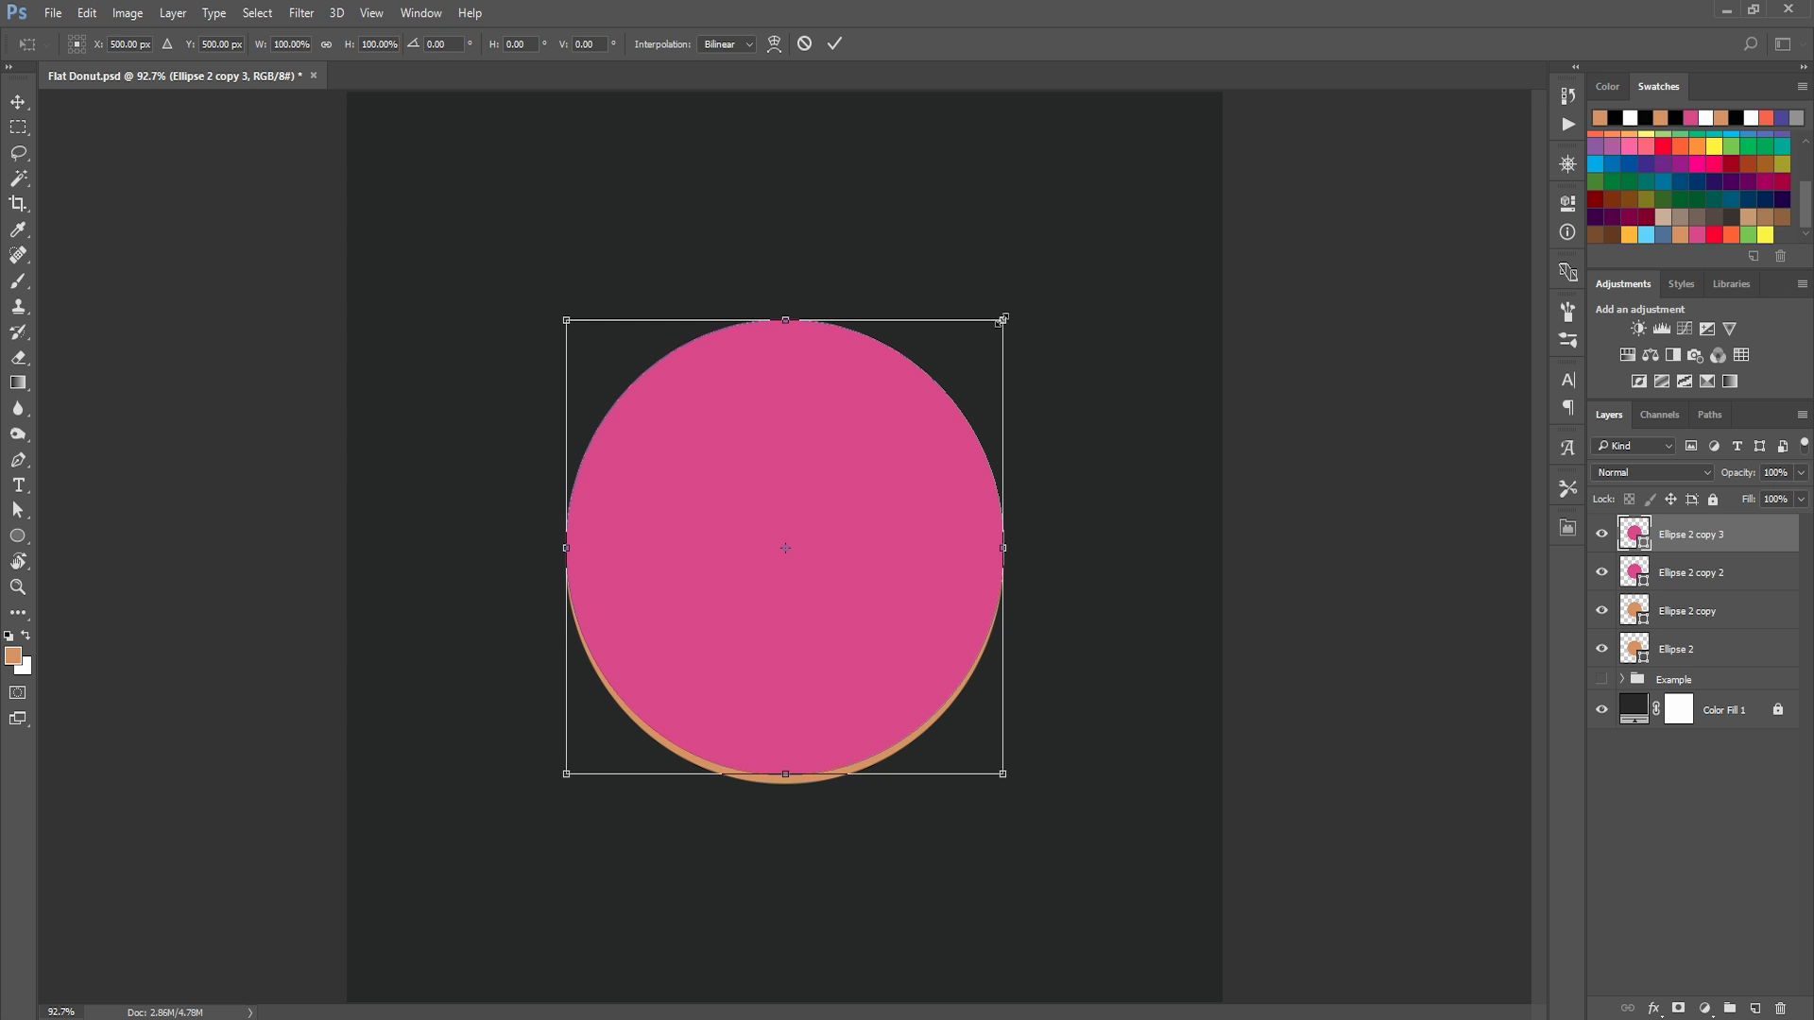
{"action": "left_click_drag", "start_coordinate": [1003, 318], "coordinate": [854, 416]}
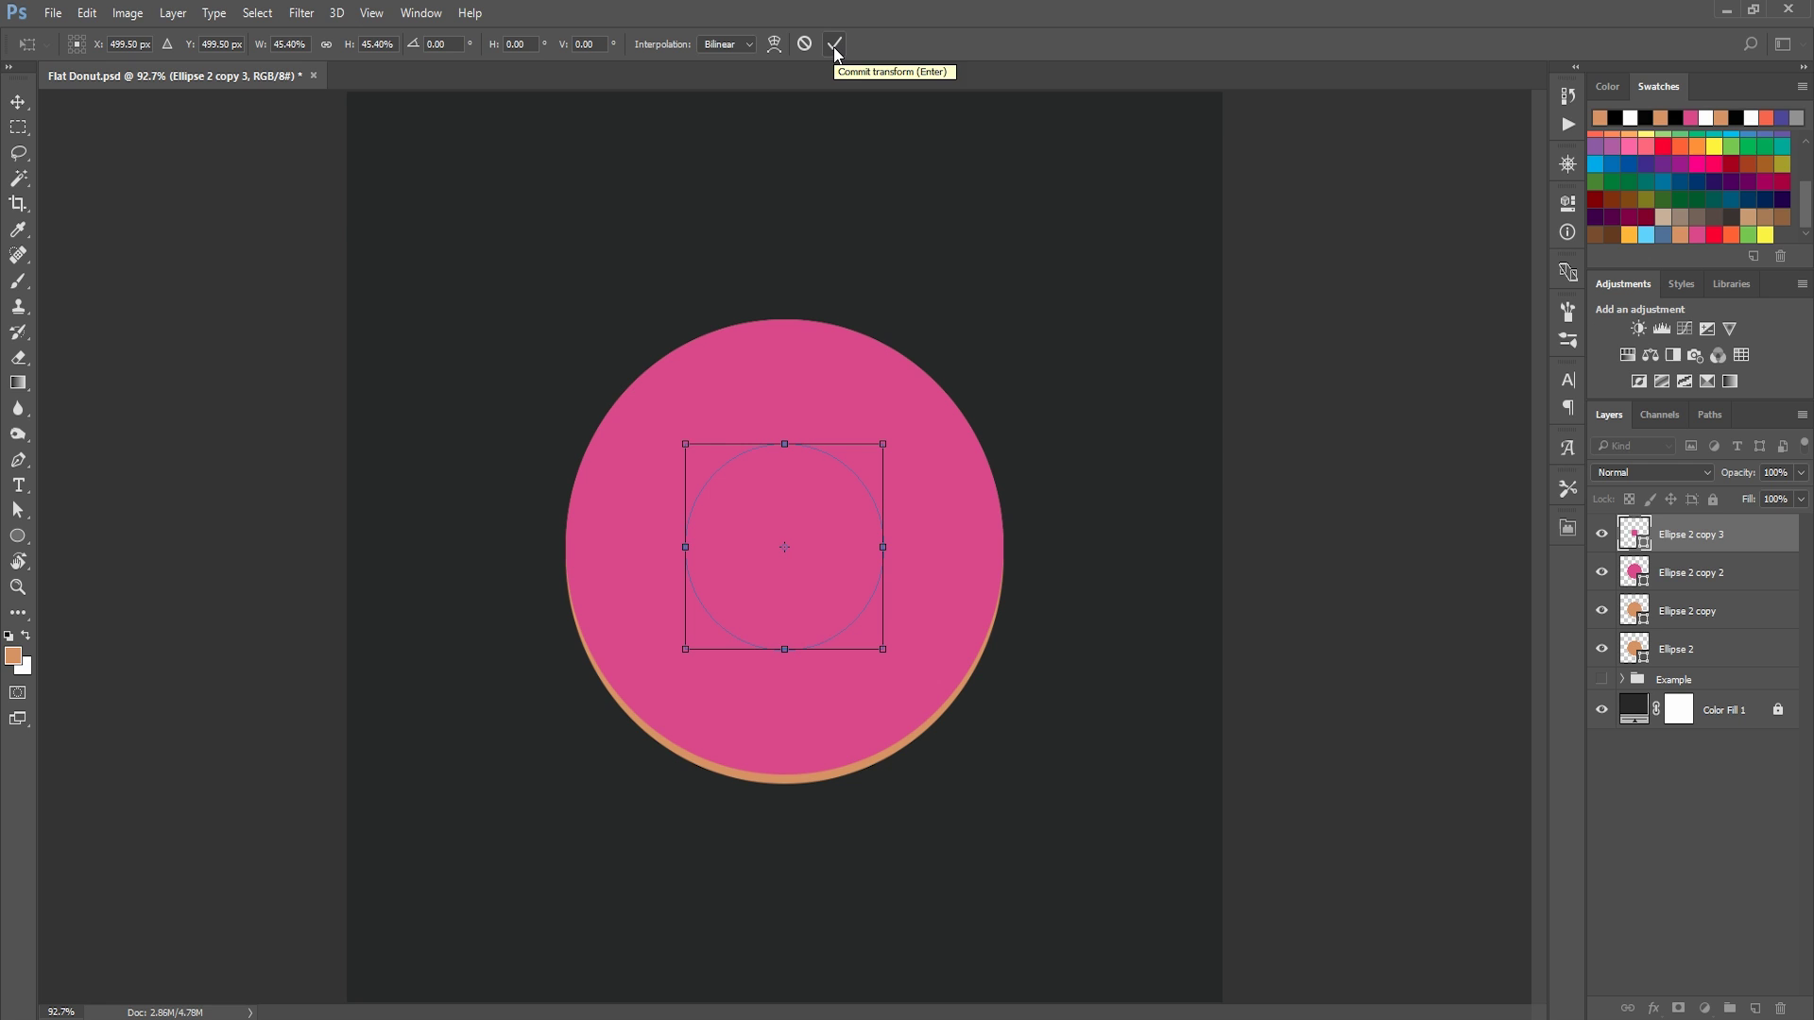
{"action": "left_click_drag", "start_coordinate": [885, 437], "coordinate": [880, 441]}
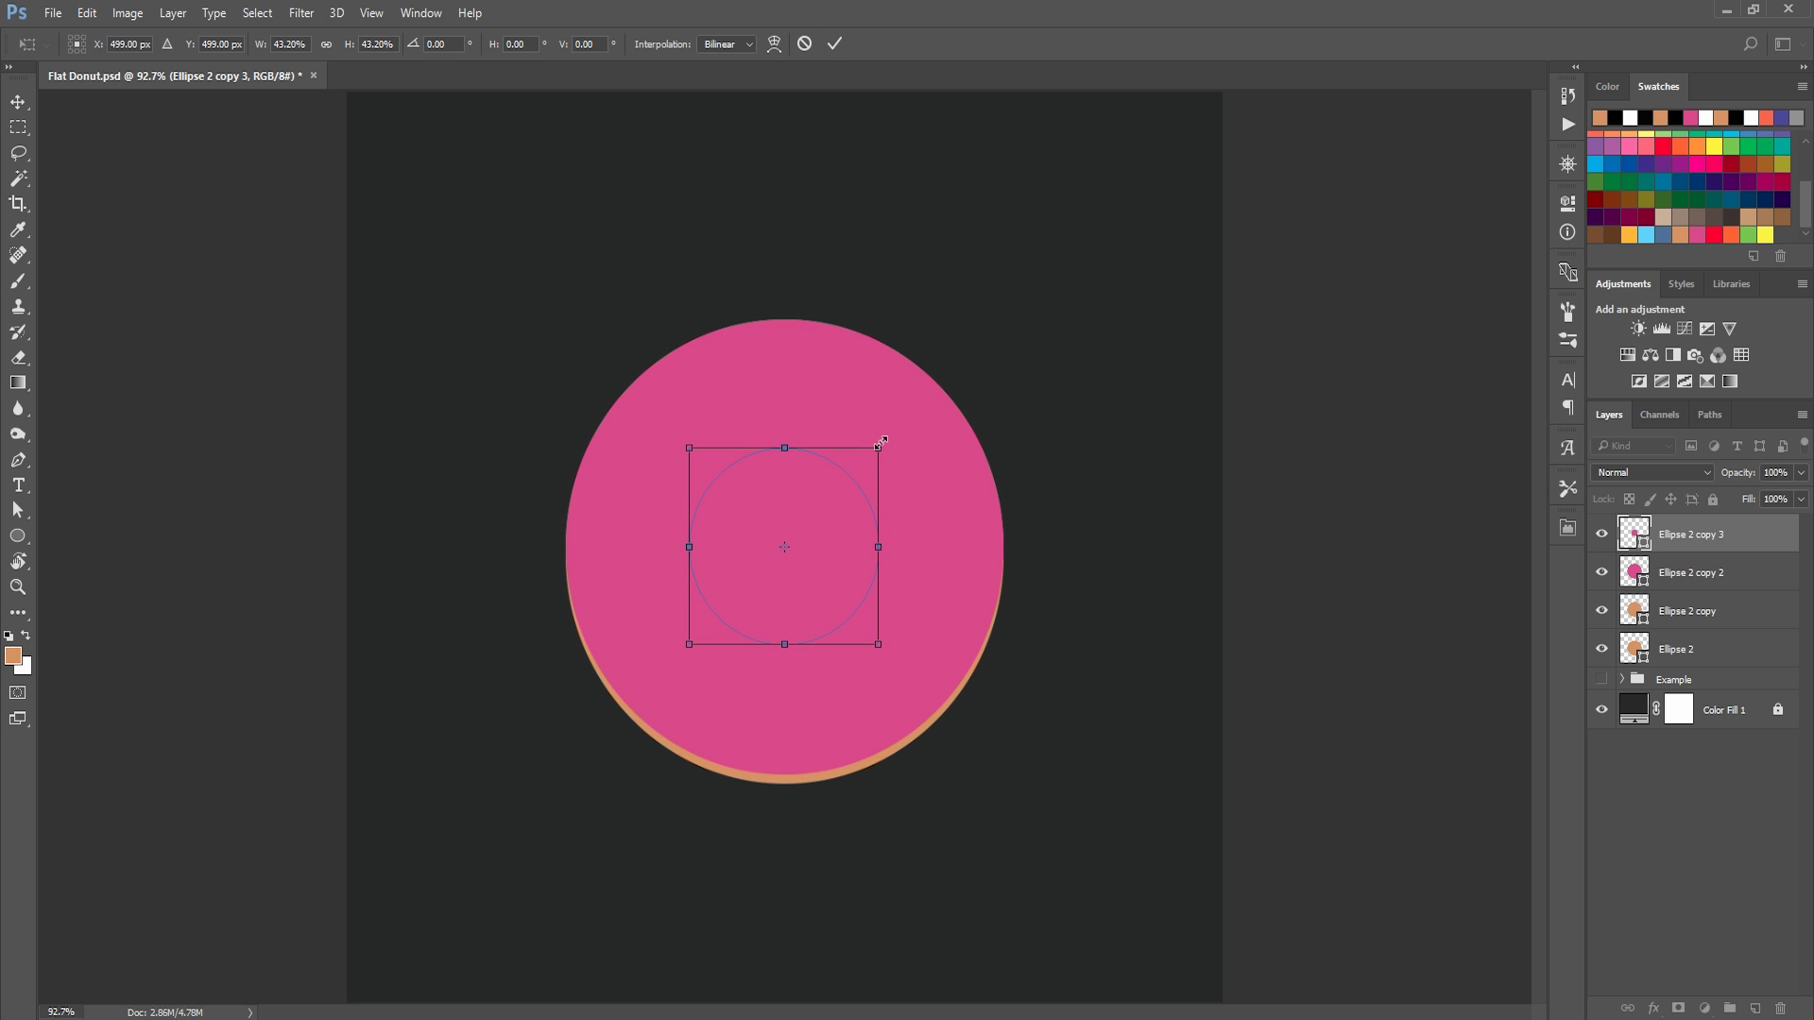
{"action": "left_click", "coordinate": [834, 44]}
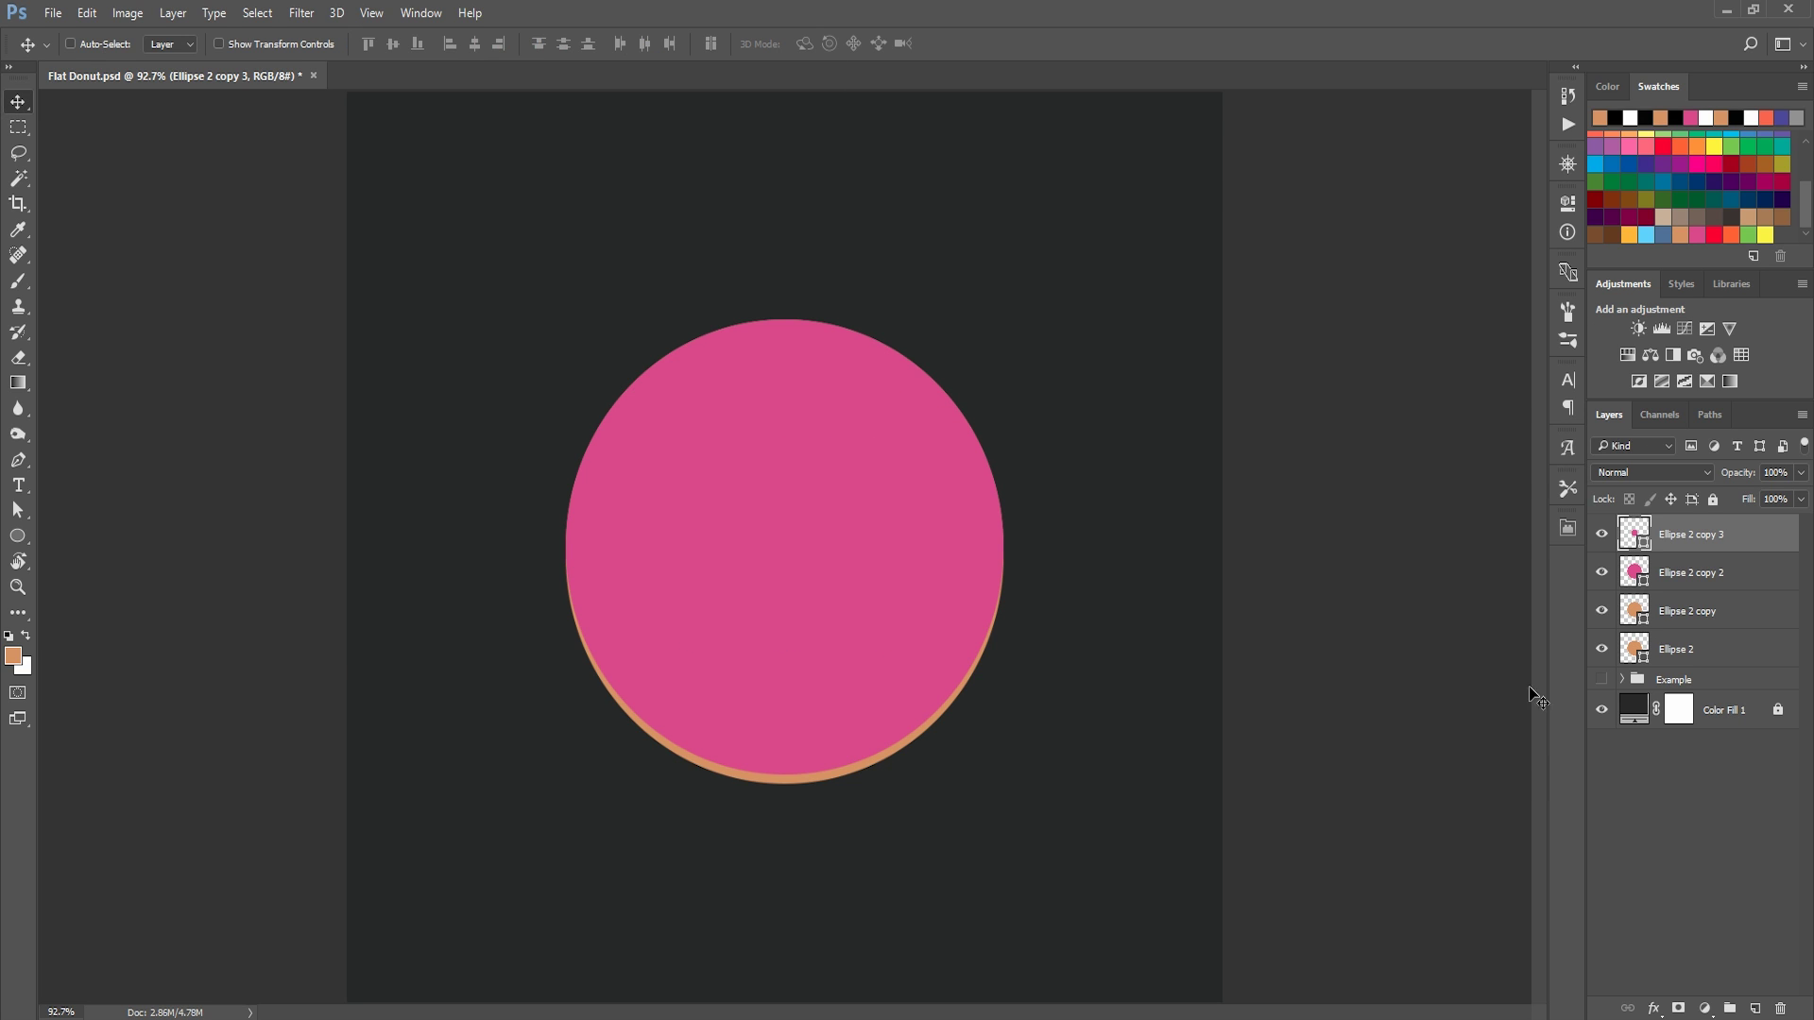
Fill the small circle white (#ffffff) to mark the donut hole.
{"action": "double_click", "coordinate": [1644, 543]}
{"action": "type", "text": "ffffff"}
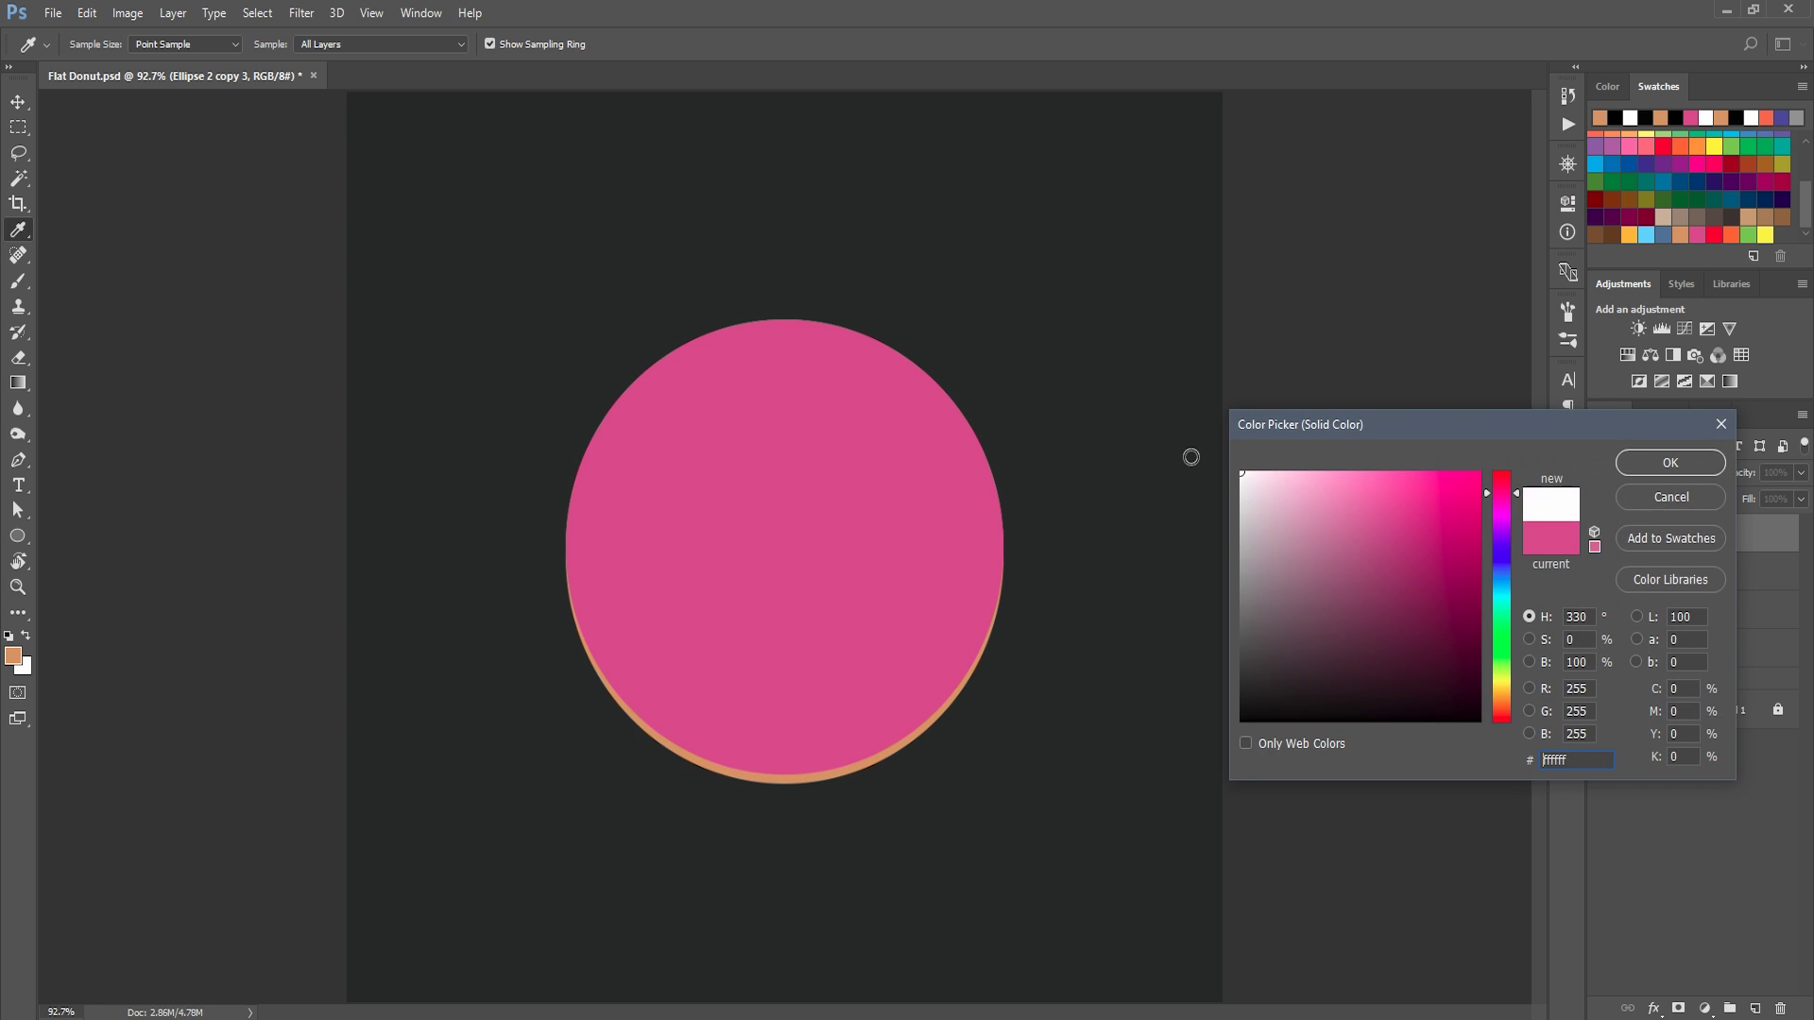
{"action": "left_click", "coordinate": [1651, 463]}
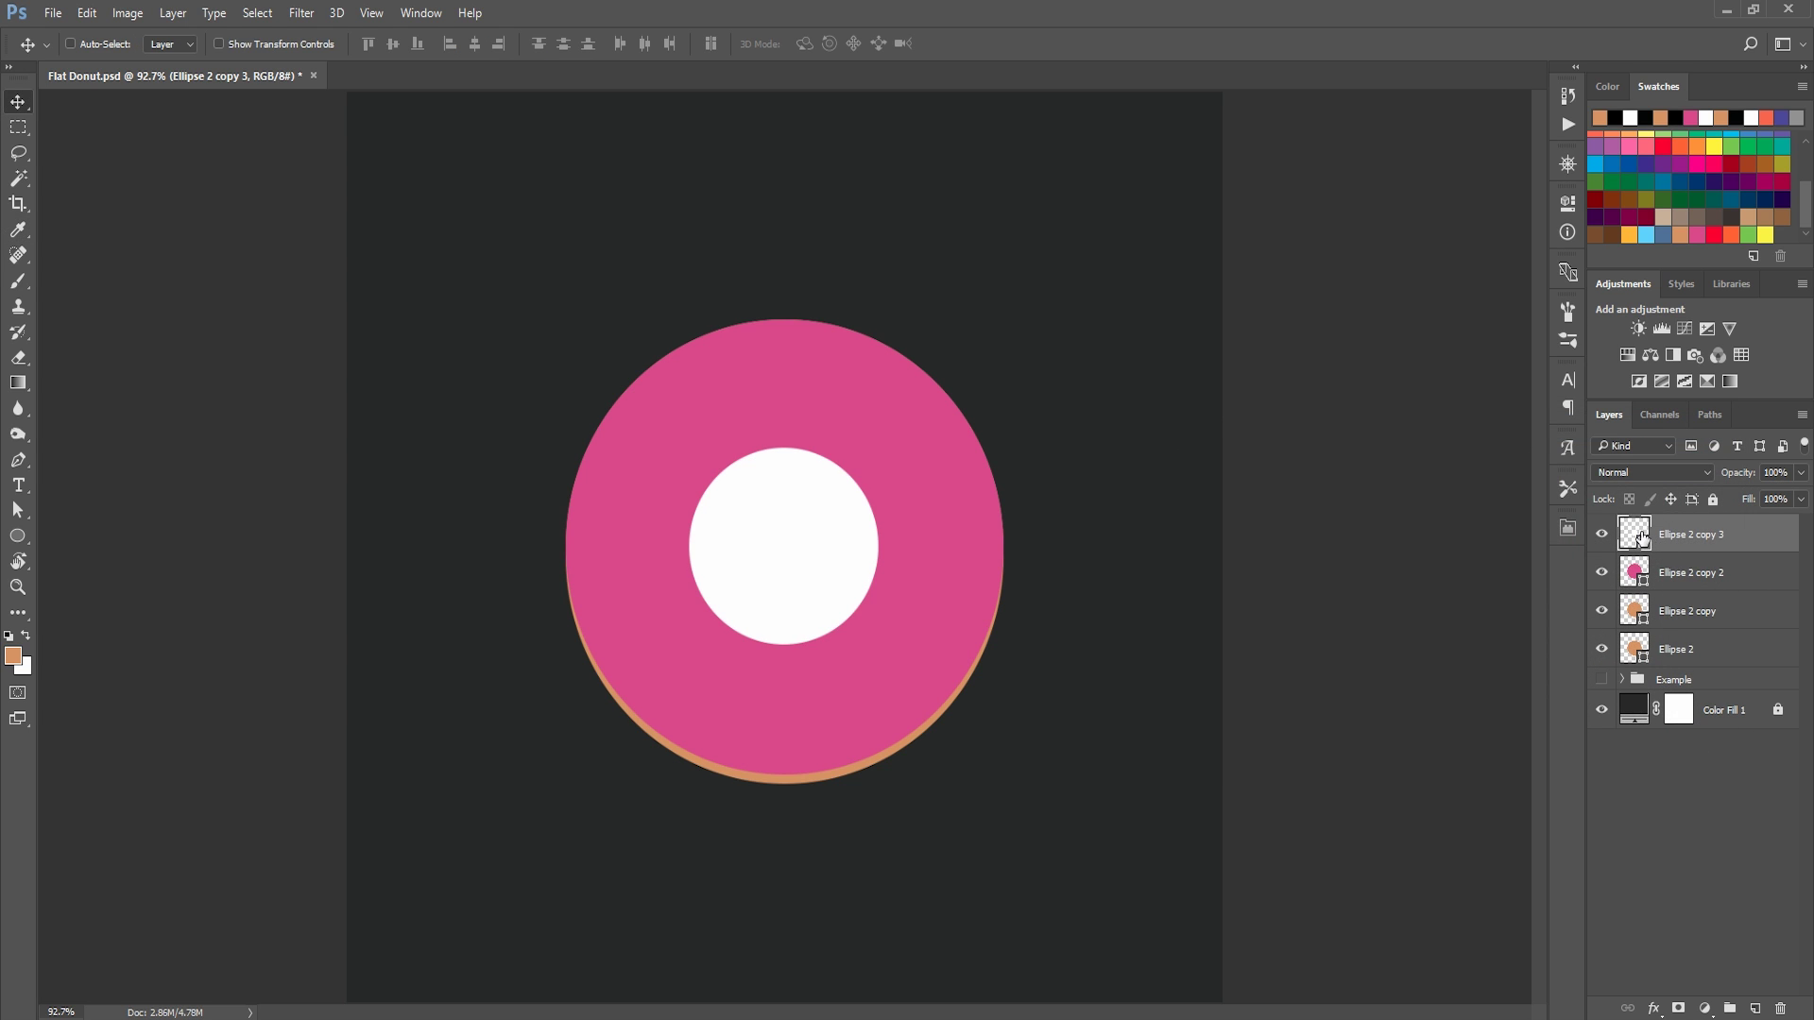
{"action": "key", "text": "ctrl"}
Load the white circle as a selection, invert it, and mask it out of Ellipse 2 copy 2.
{"action": "left_click", "coordinate": [1641, 543], "text": "ctrl"}
{"action": "left_click", "coordinate": [1601, 534]}
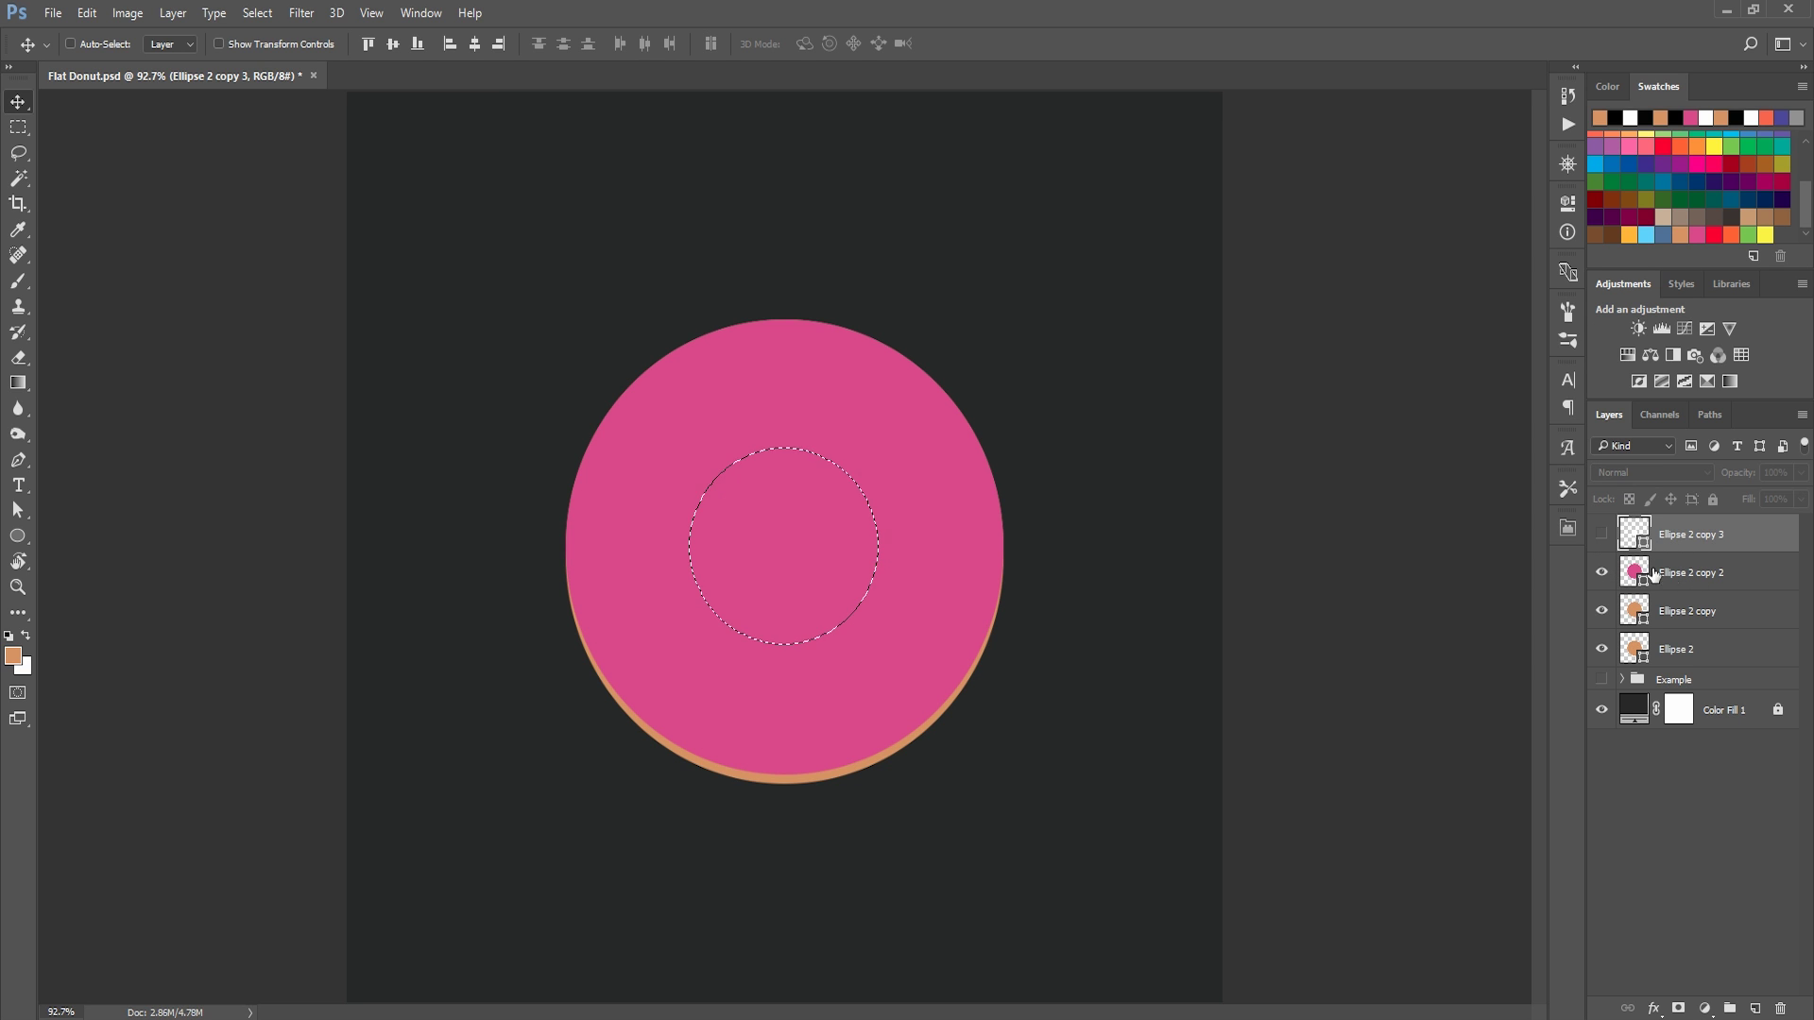
{"action": "left_click", "coordinate": [1716, 584]}
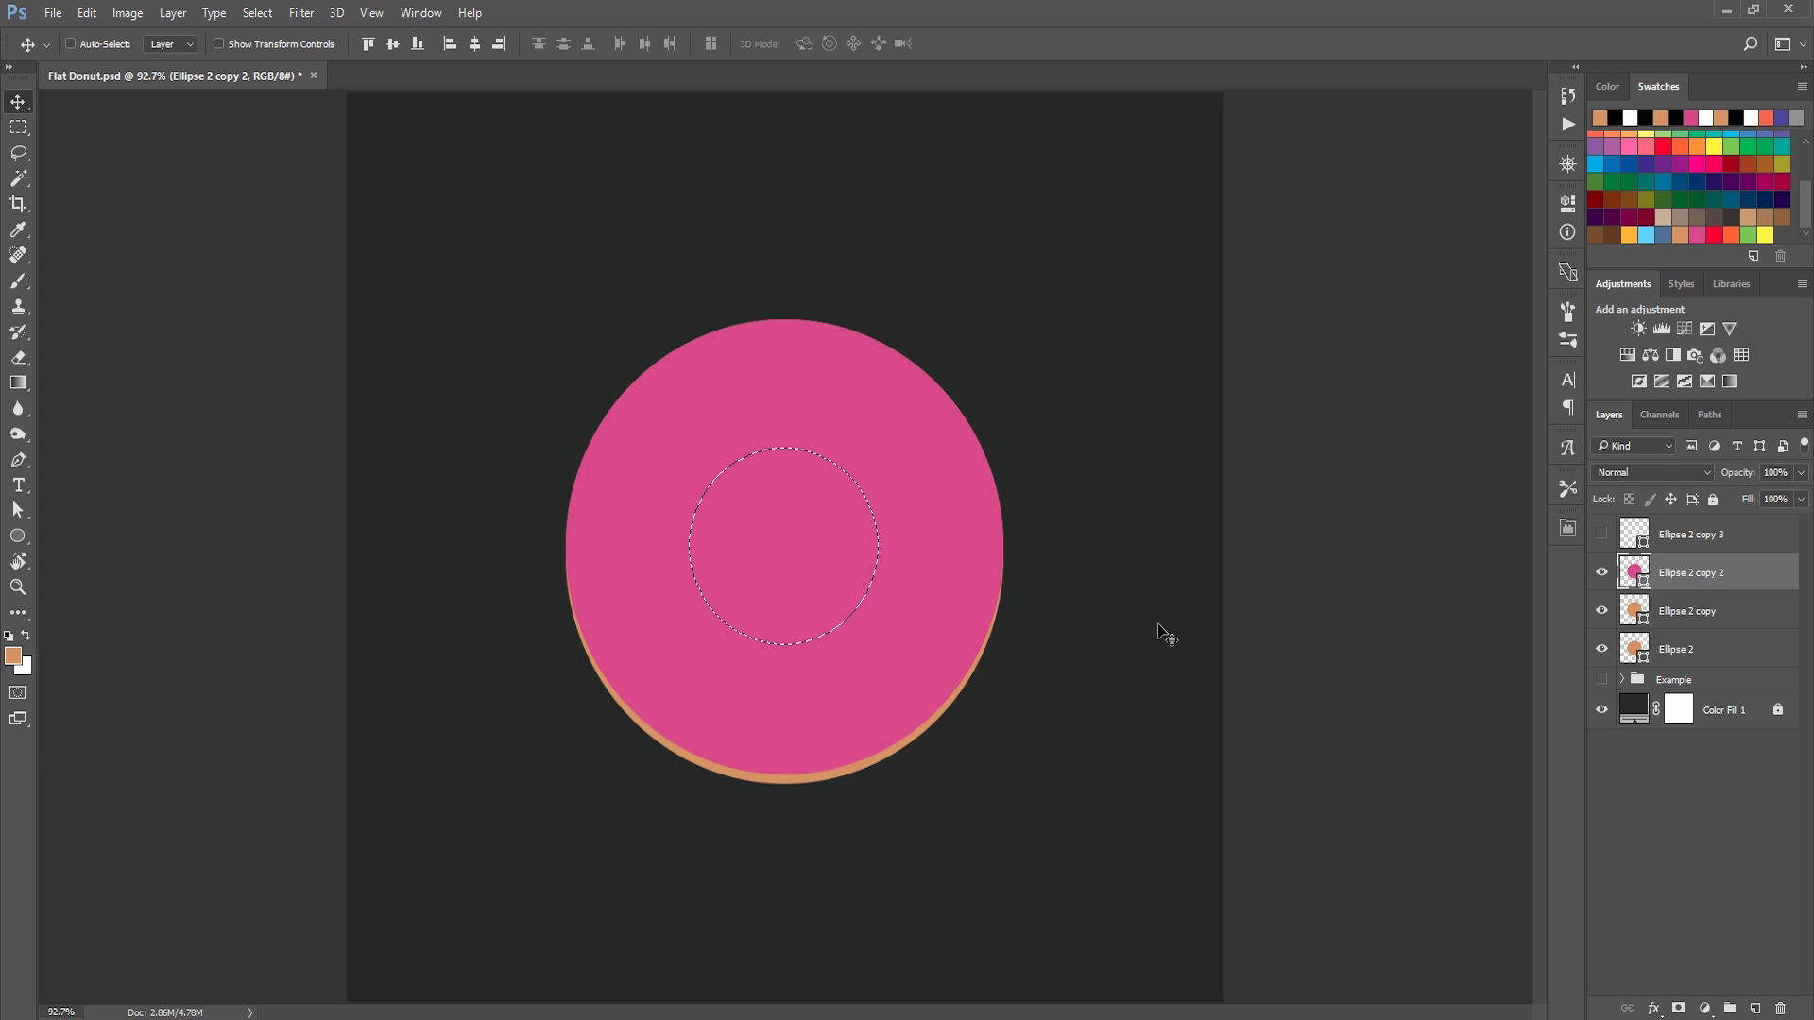
{"action": "key", "text": "ctrl"}
{"action": "key", "text": "ctrl+shift+i"}
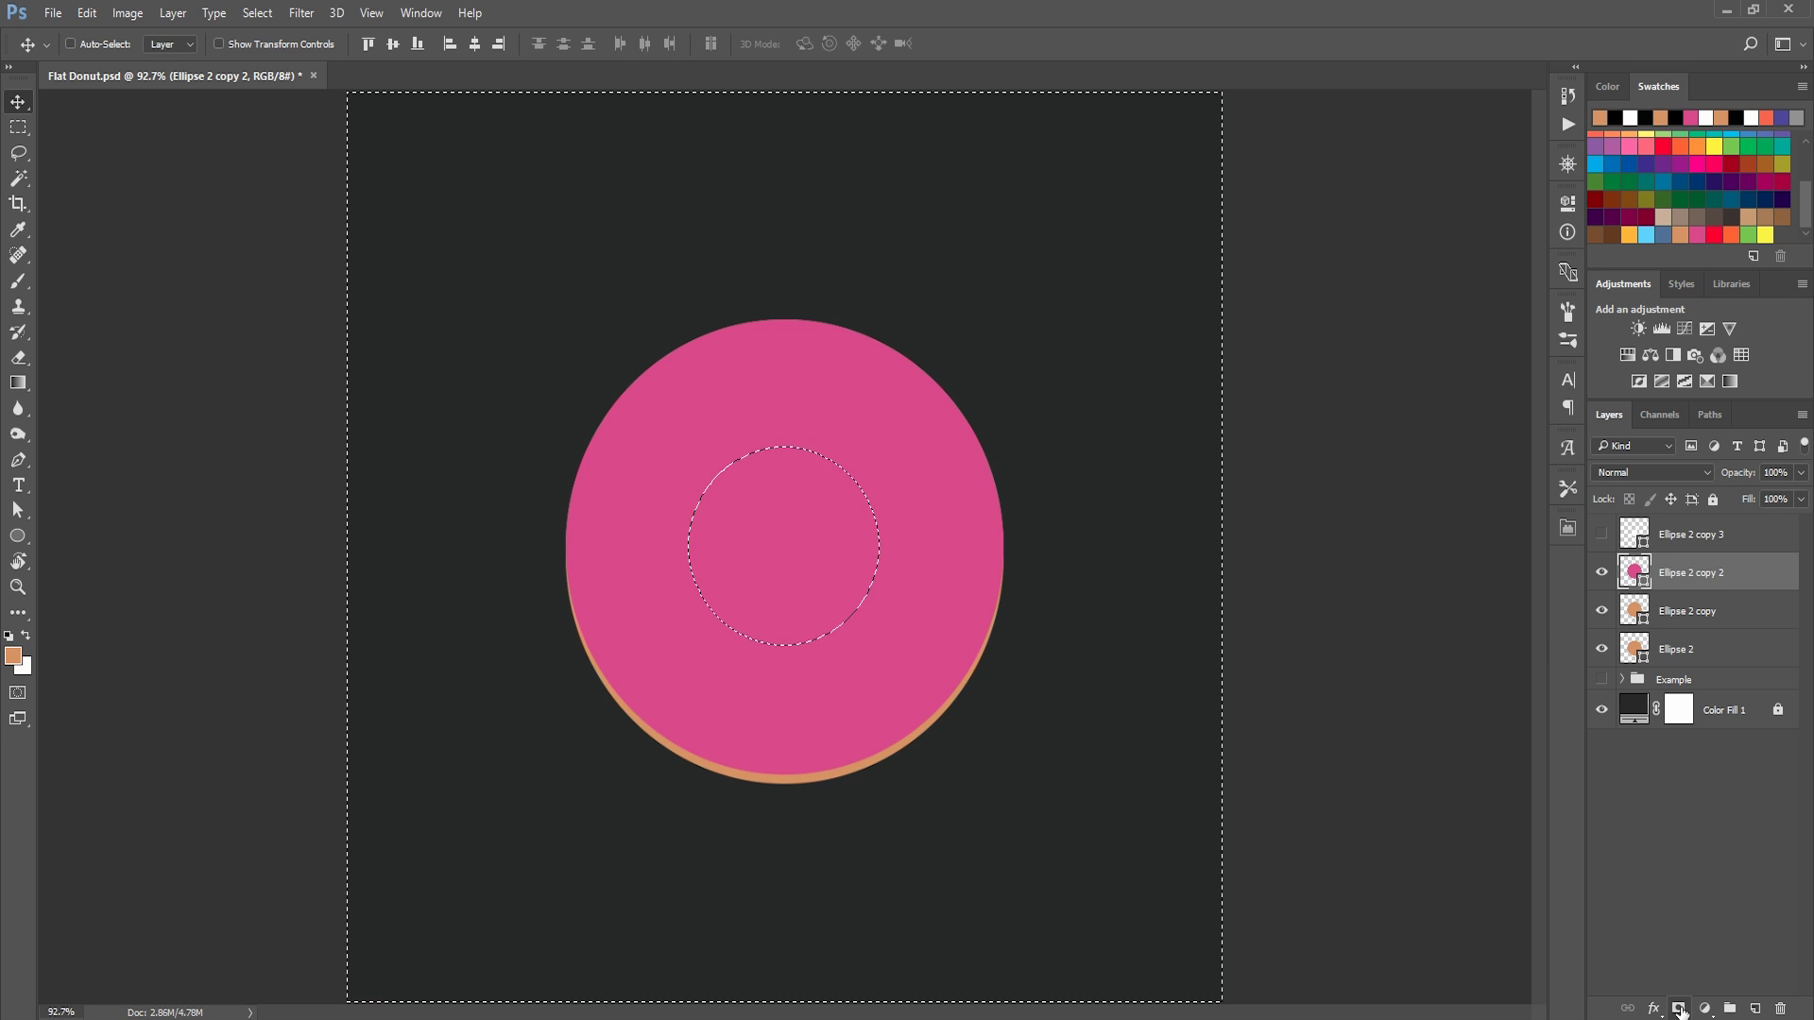
{"action": "left_click", "coordinate": [1680, 1009], "text": "alt"}
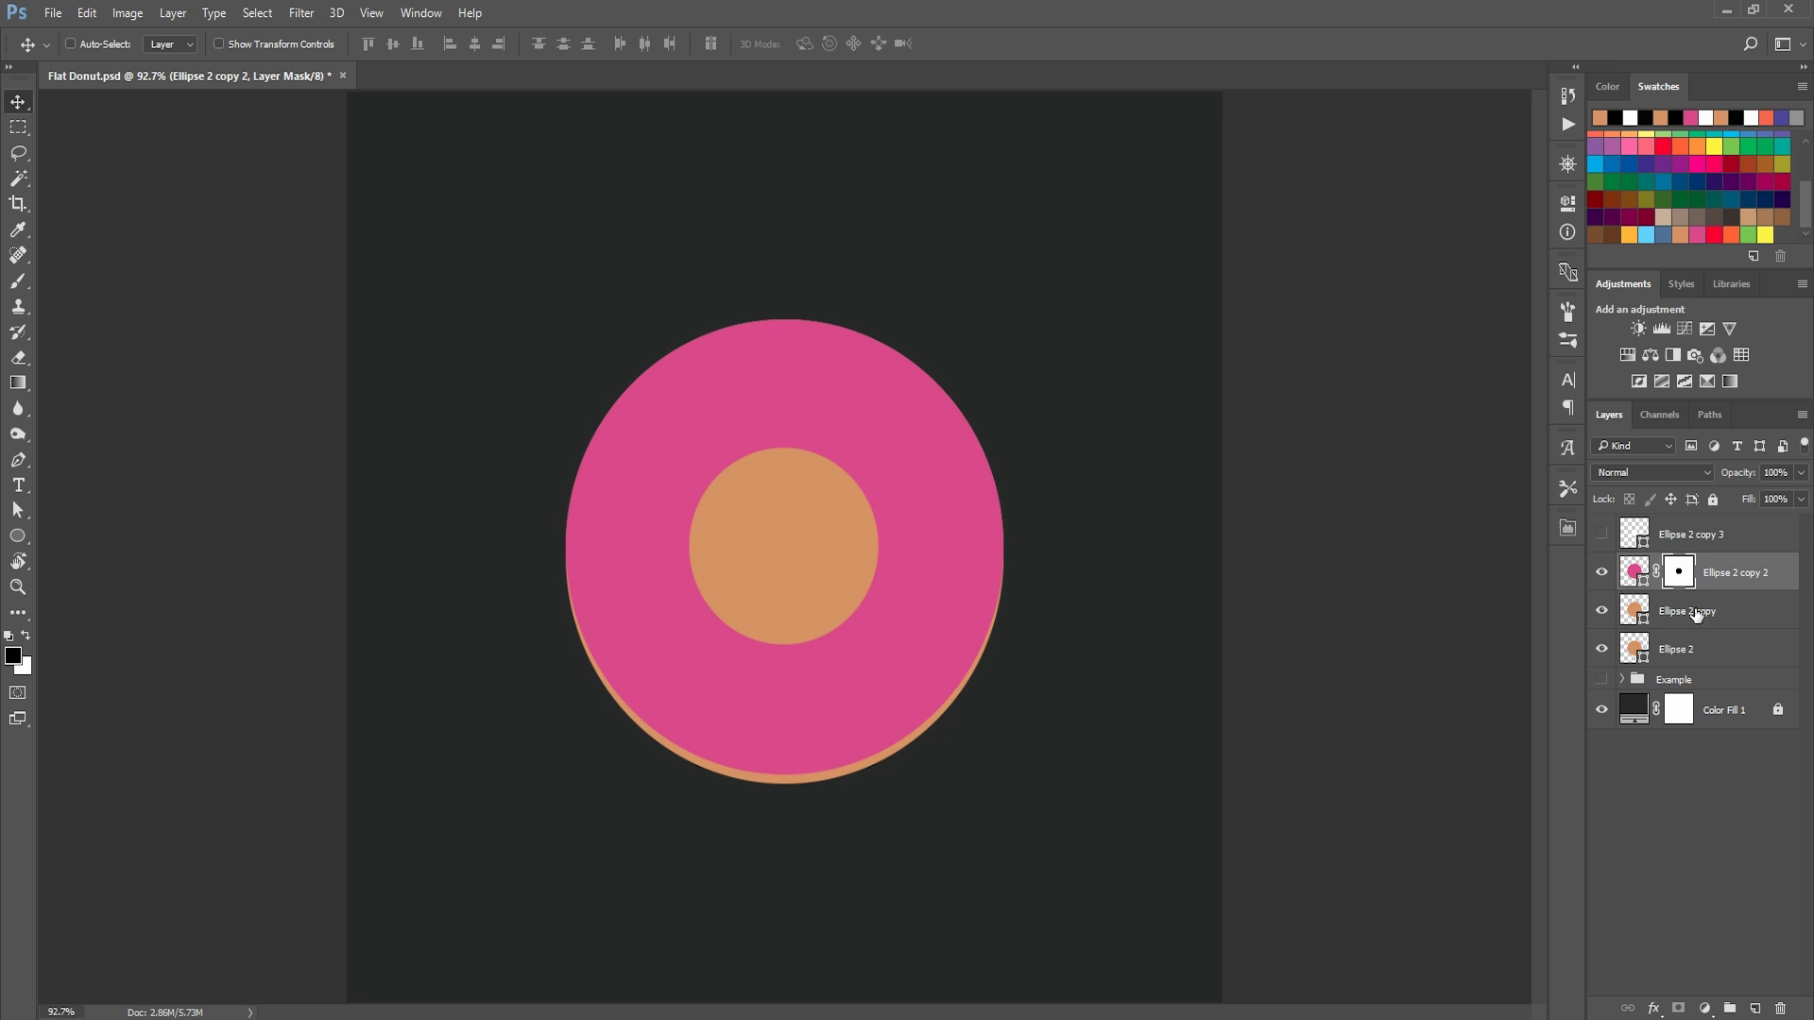
{"action": "left_click", "coordinate": [1727, 616]}
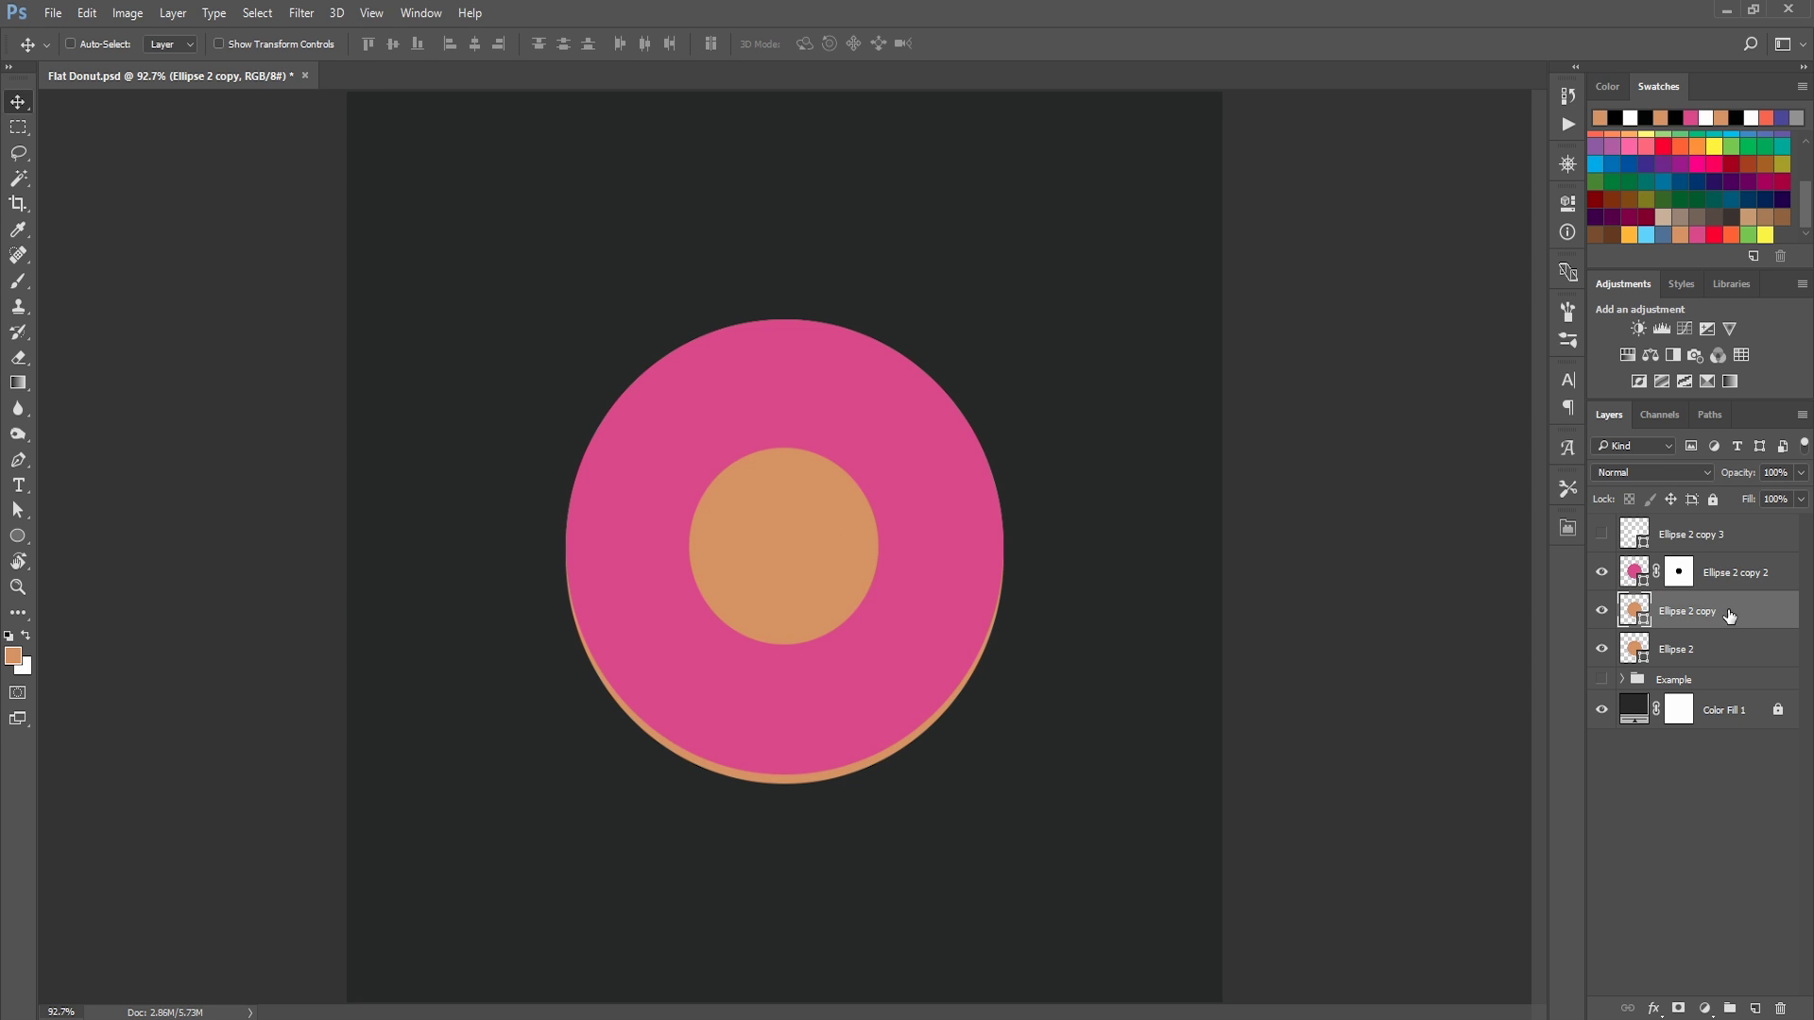
Mask the inverted inner circle out of Ellipse 2 copy, then reload the circle selection for Ellipse 2.
{"action": "left_click", "coordinate": [1639, 536], "text": "ctrl"}
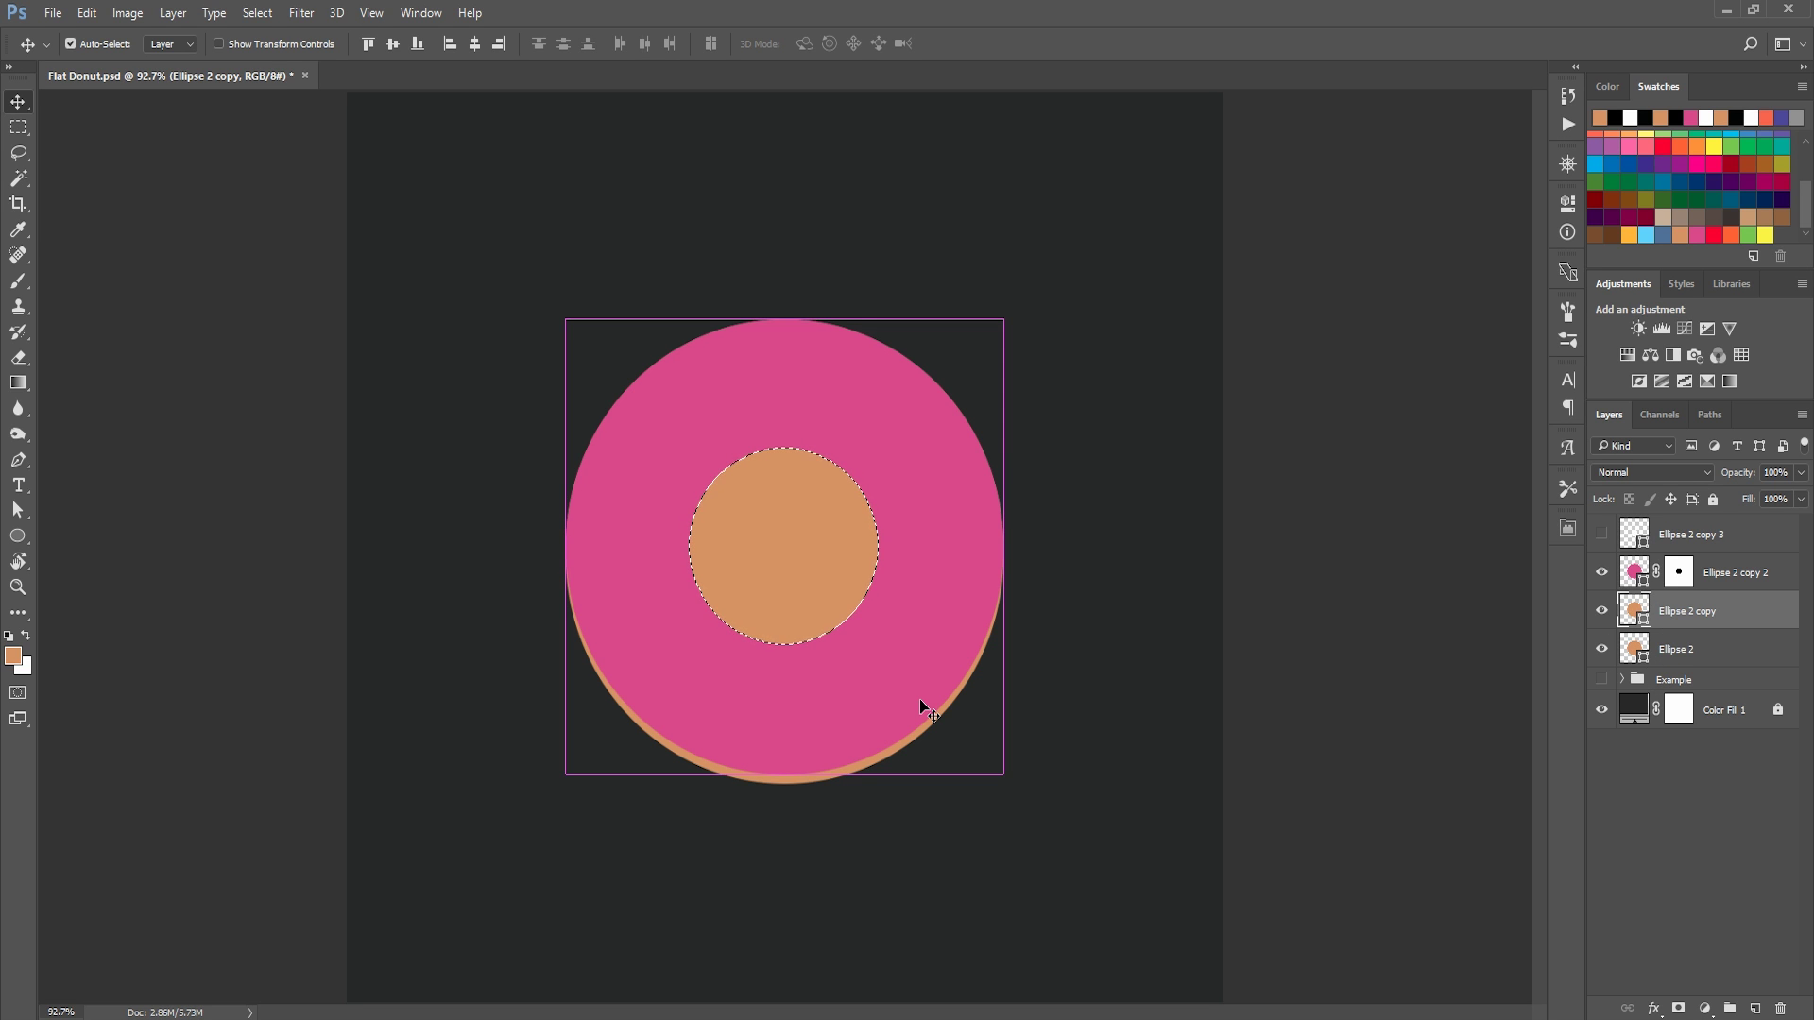
{"action": "key", "text": "ctrl+shift+i"}
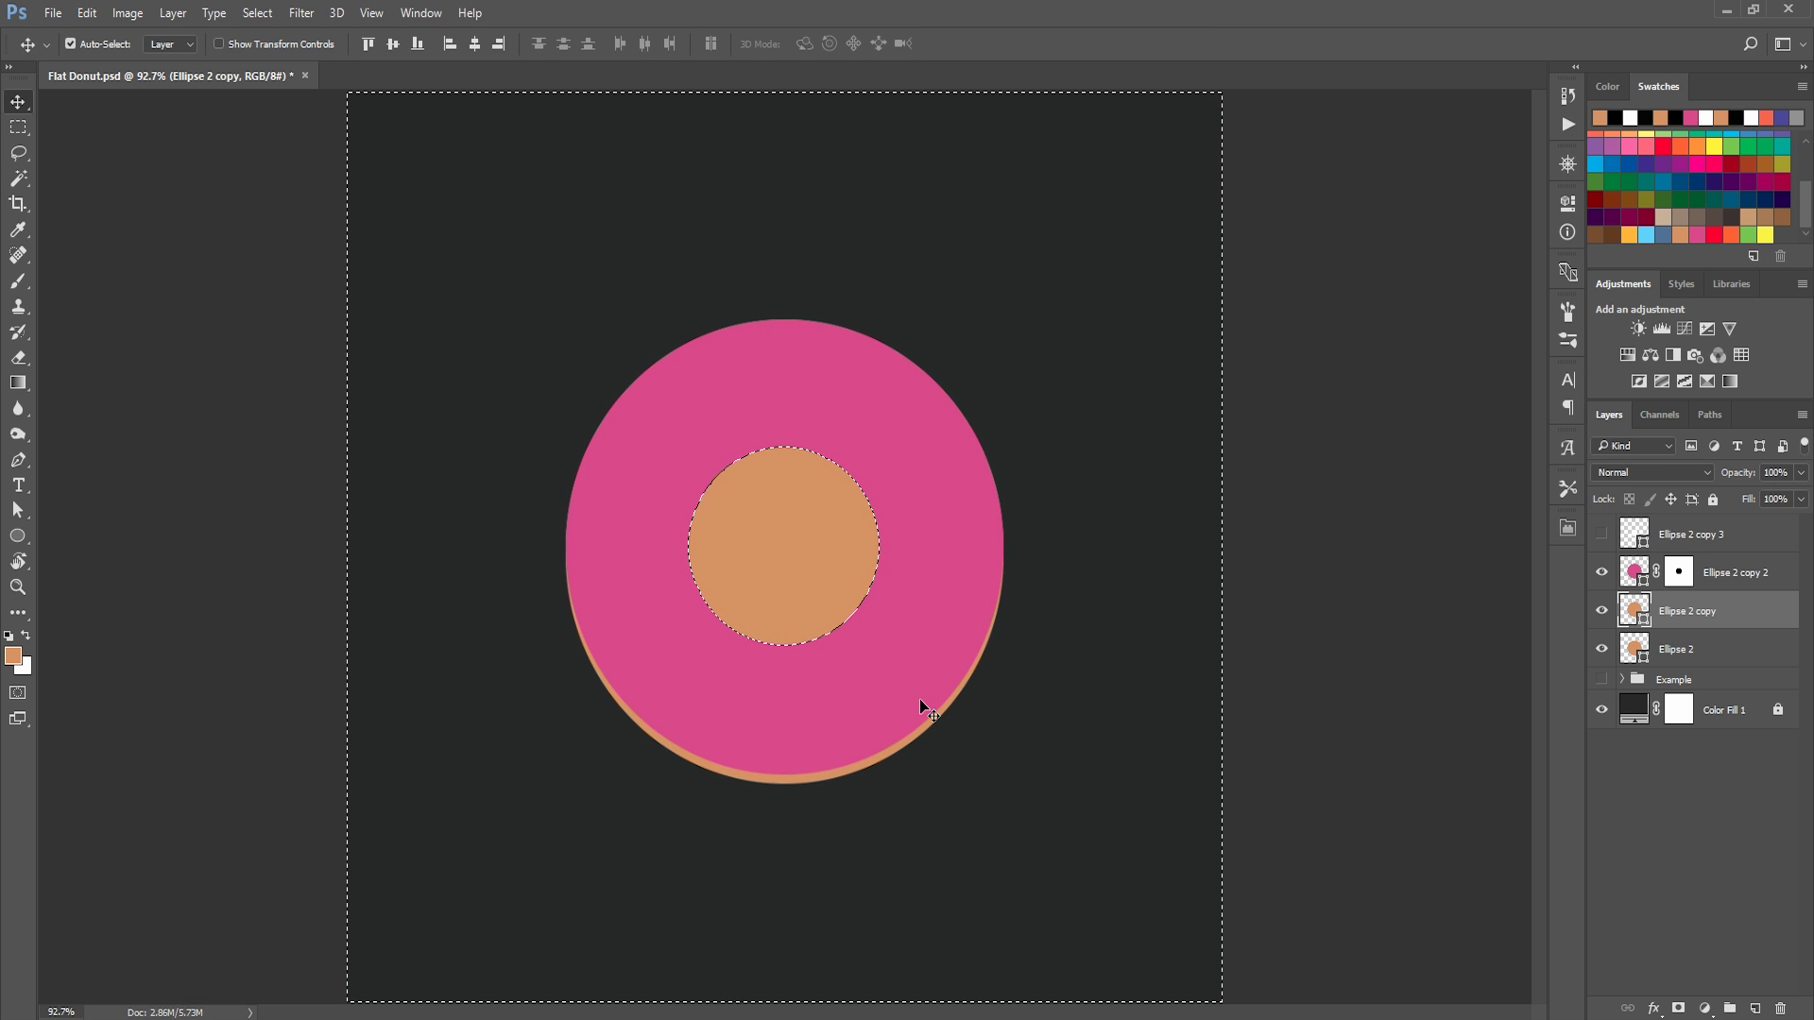
{"action": "left_click", "coordinate": [1678, 1007]}
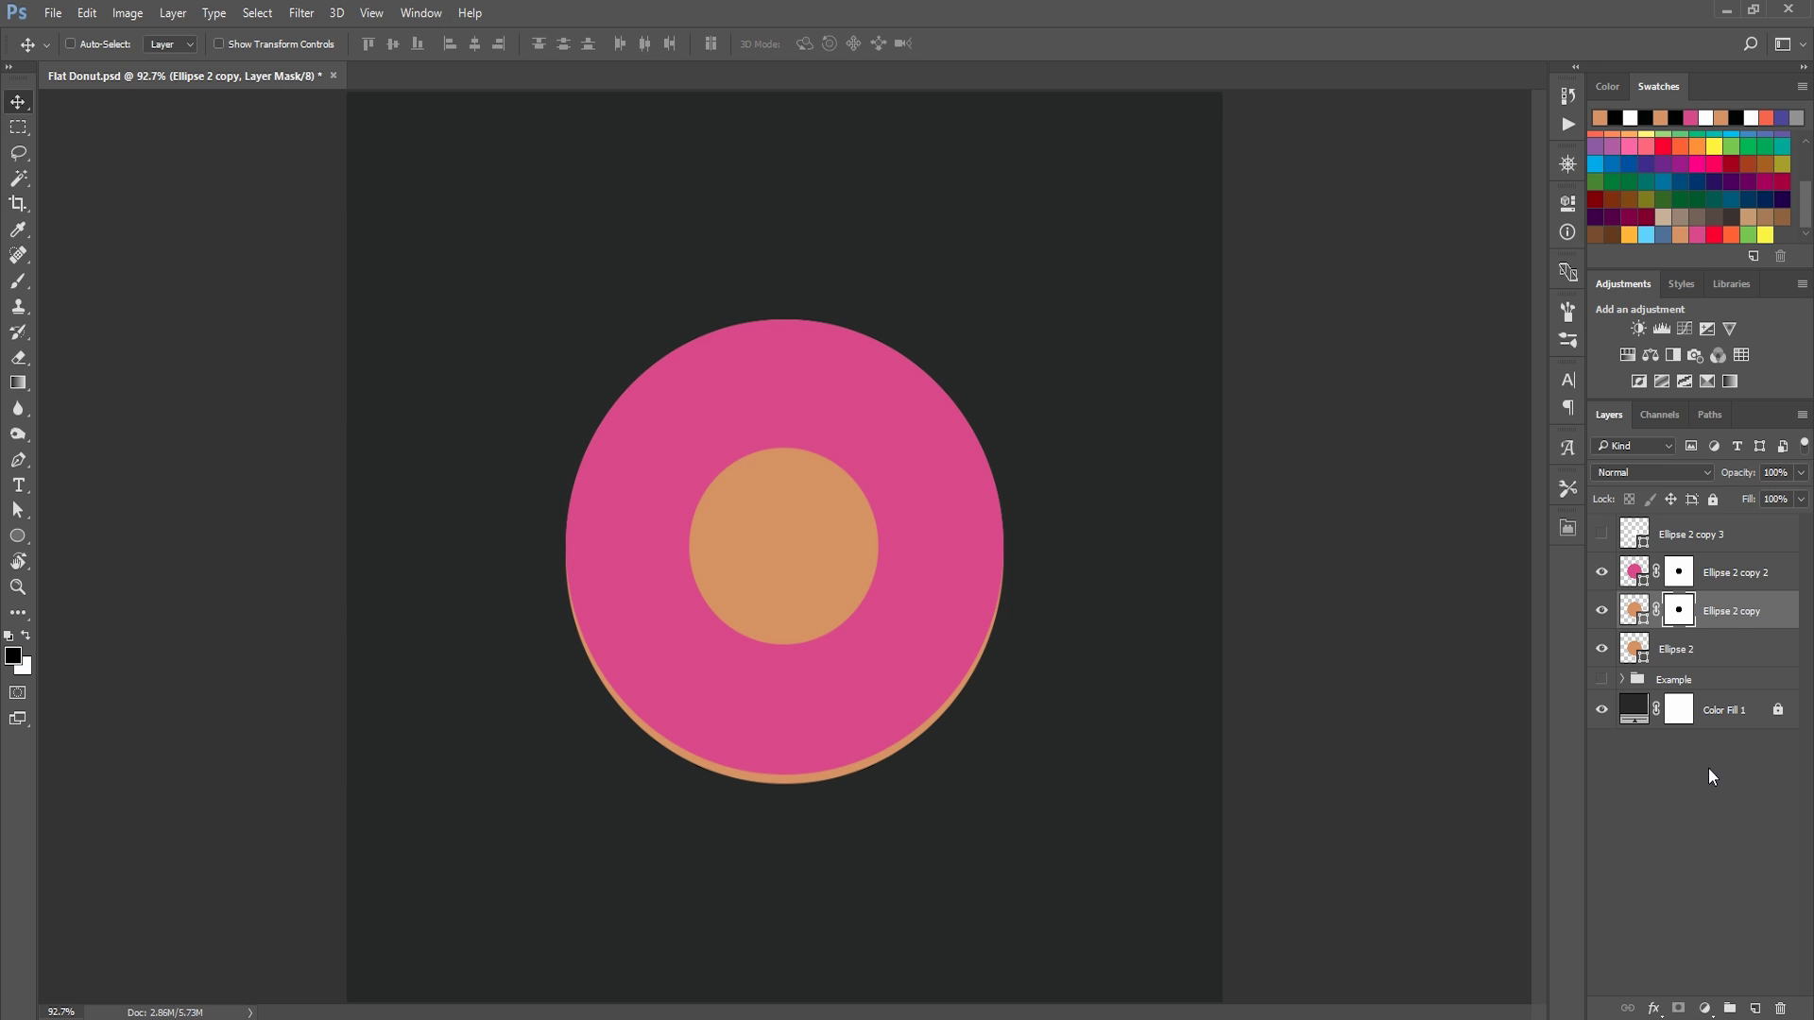
{"action": "left_click", "coordinate": [1691, 650]}
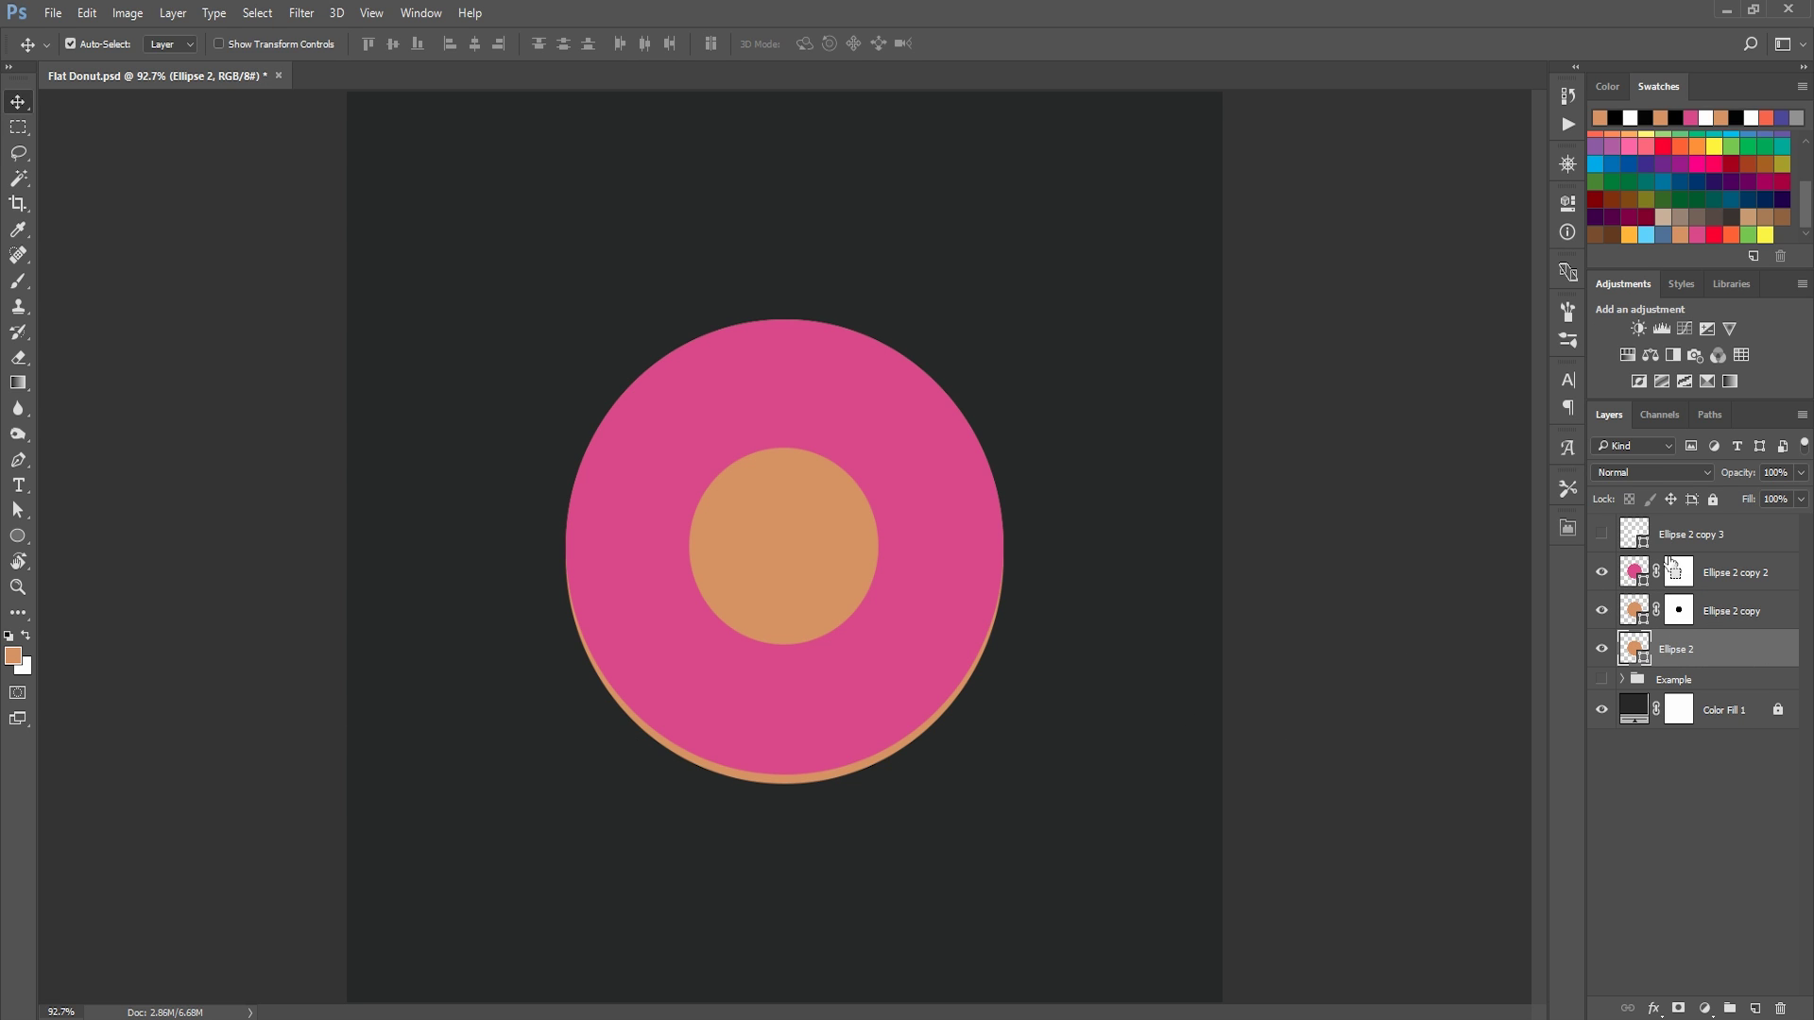
{"action": "left_click", "coordinate": [1634, 535], "text": "ctrl"}
Mask the hole out of Ellipse 2 and nudge Ellipse 2 copy down for an inner rim.
{"action": "left_click", "coordinate": [1678, 1008], "text": "alt"}
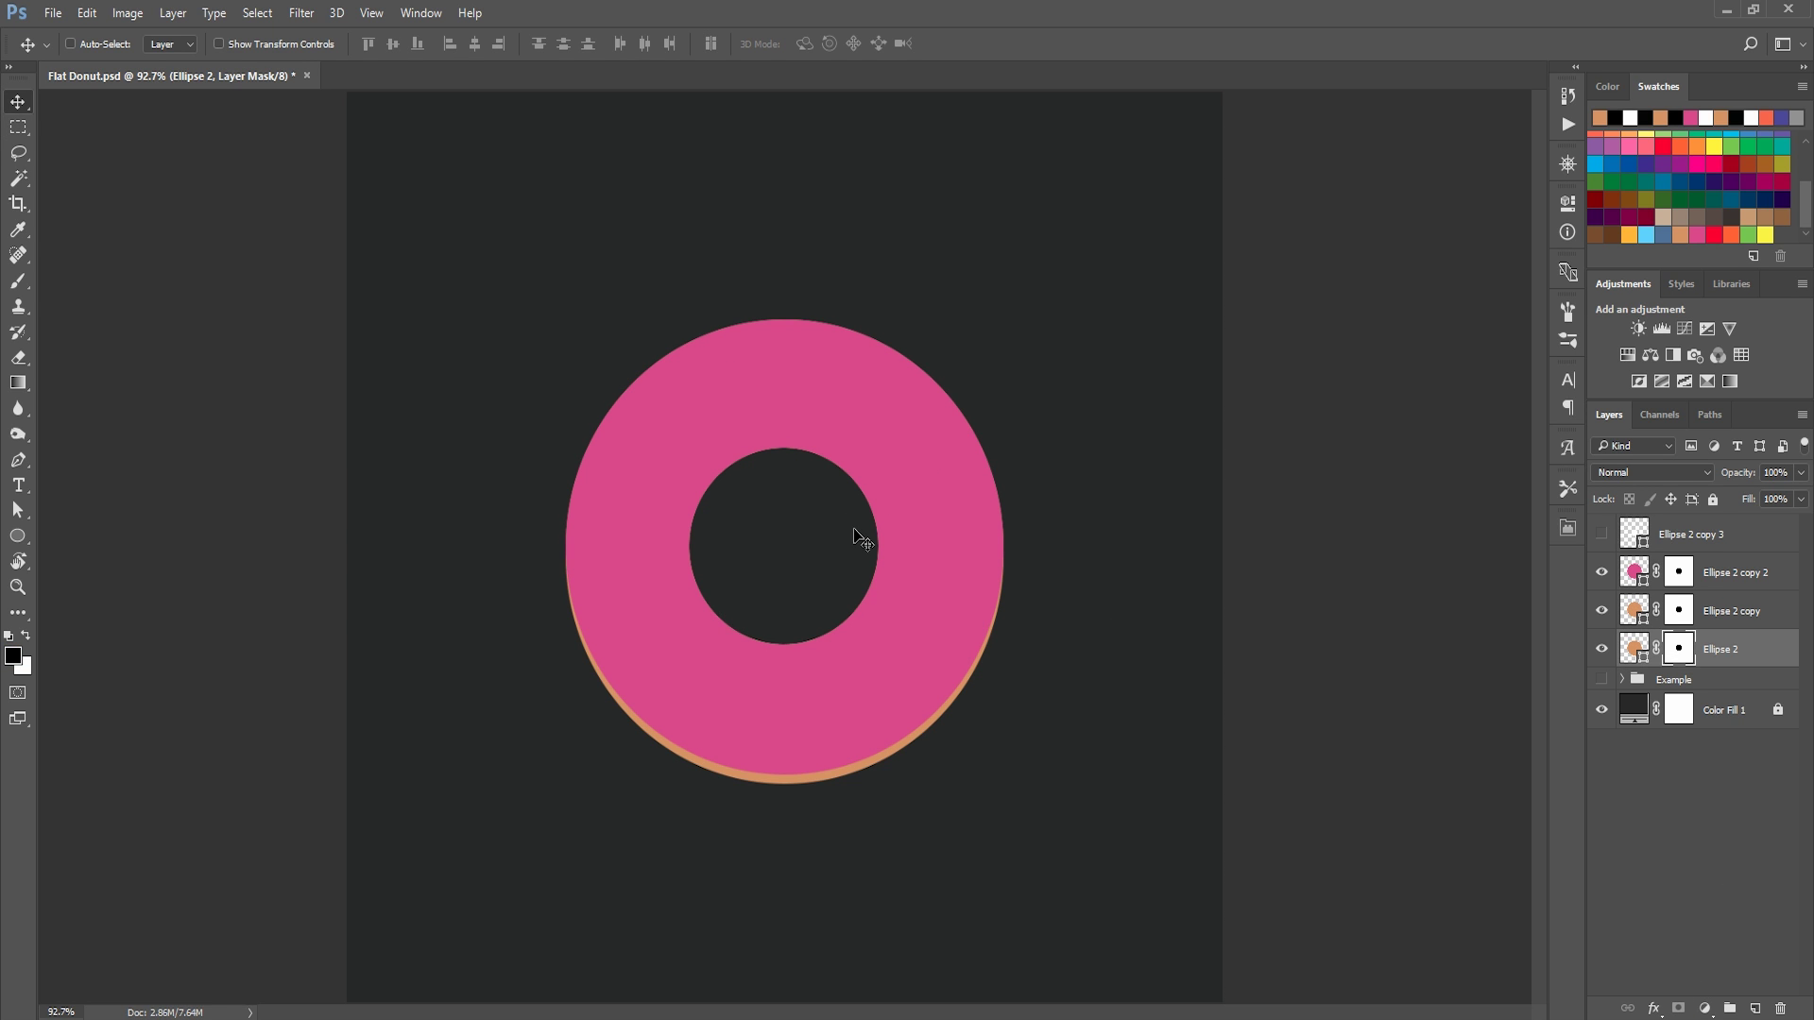
{"action": "left_click", "coordinate": [1731, 614]}
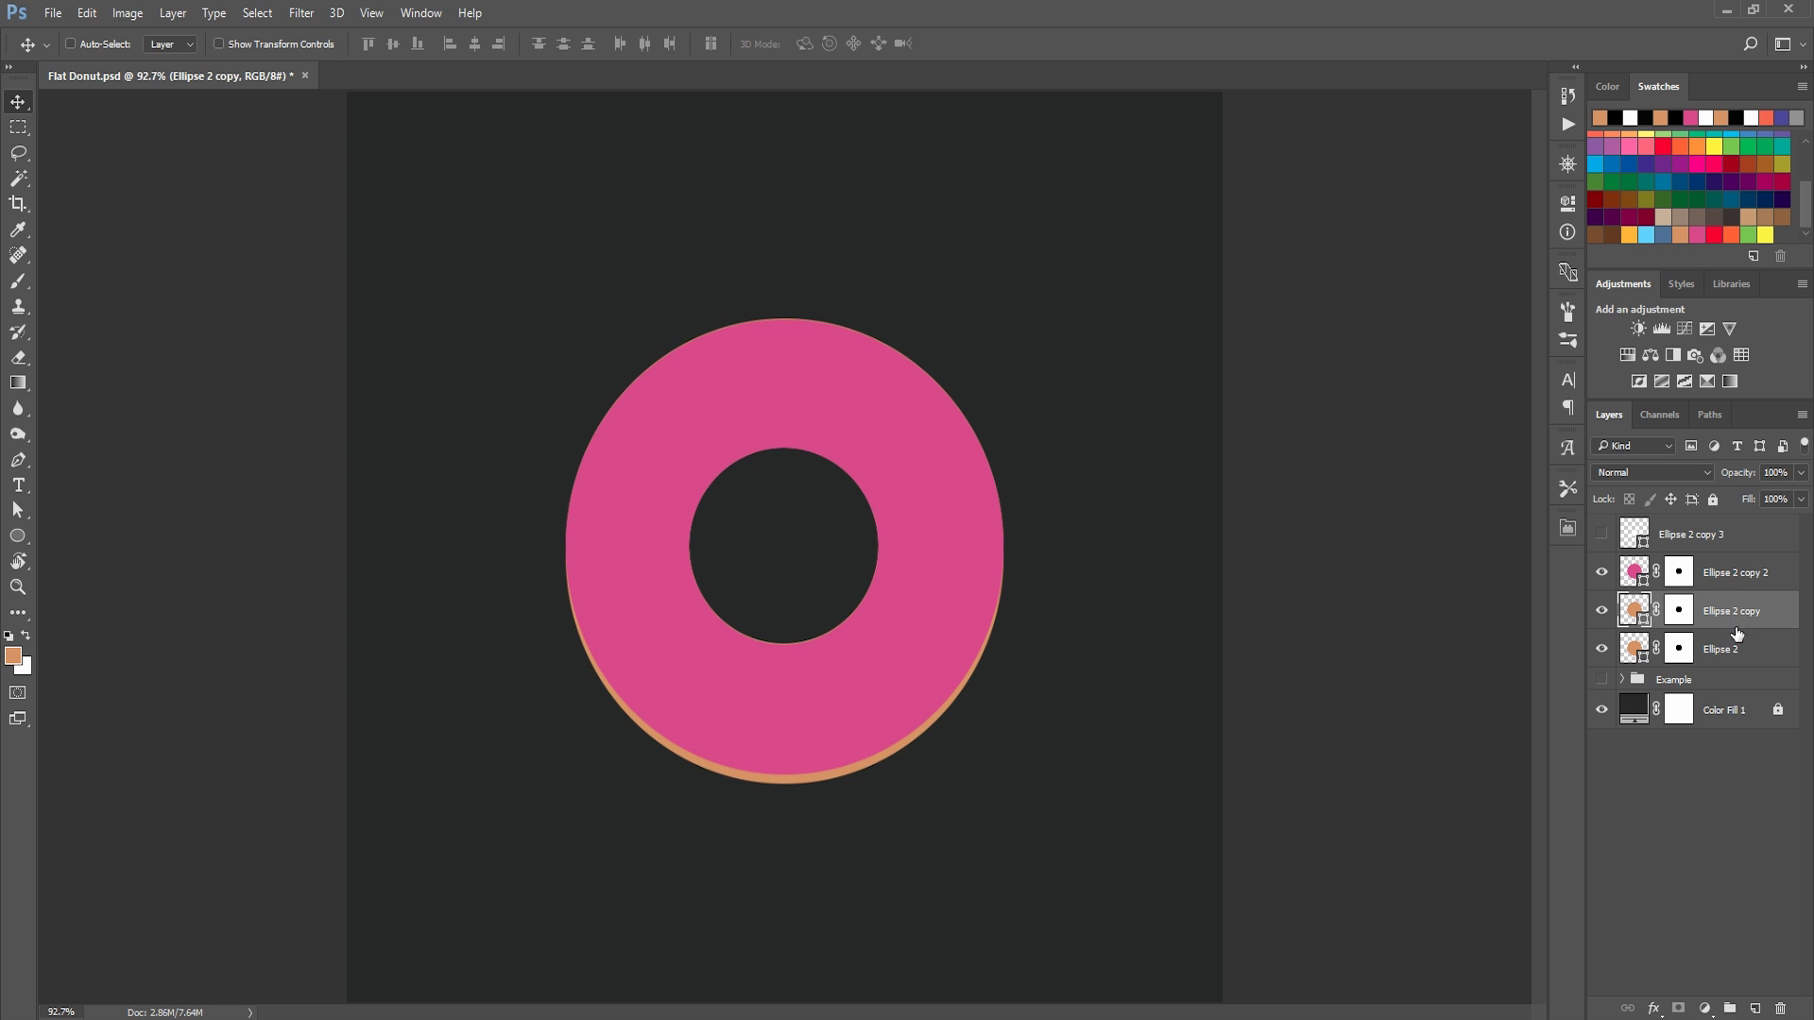
{"action": "left_click", "coordinate": [1735, 650]}
{"action": "left_click", "coordinate": [1734, 610]}
{"action": "left_click", "coordinate": [1734, 646]}
{"action": "left_click", "coordinate": [1735, 612]}
{"action": "key", "text": "Down"}
{"action": "key", "text": "Down"}
{"action": "key", "text": "Down"}
{"action": "key", "text": "Down"}
{"action": "key", "text": "Down"}
{"action": "key", "text": "Down"}
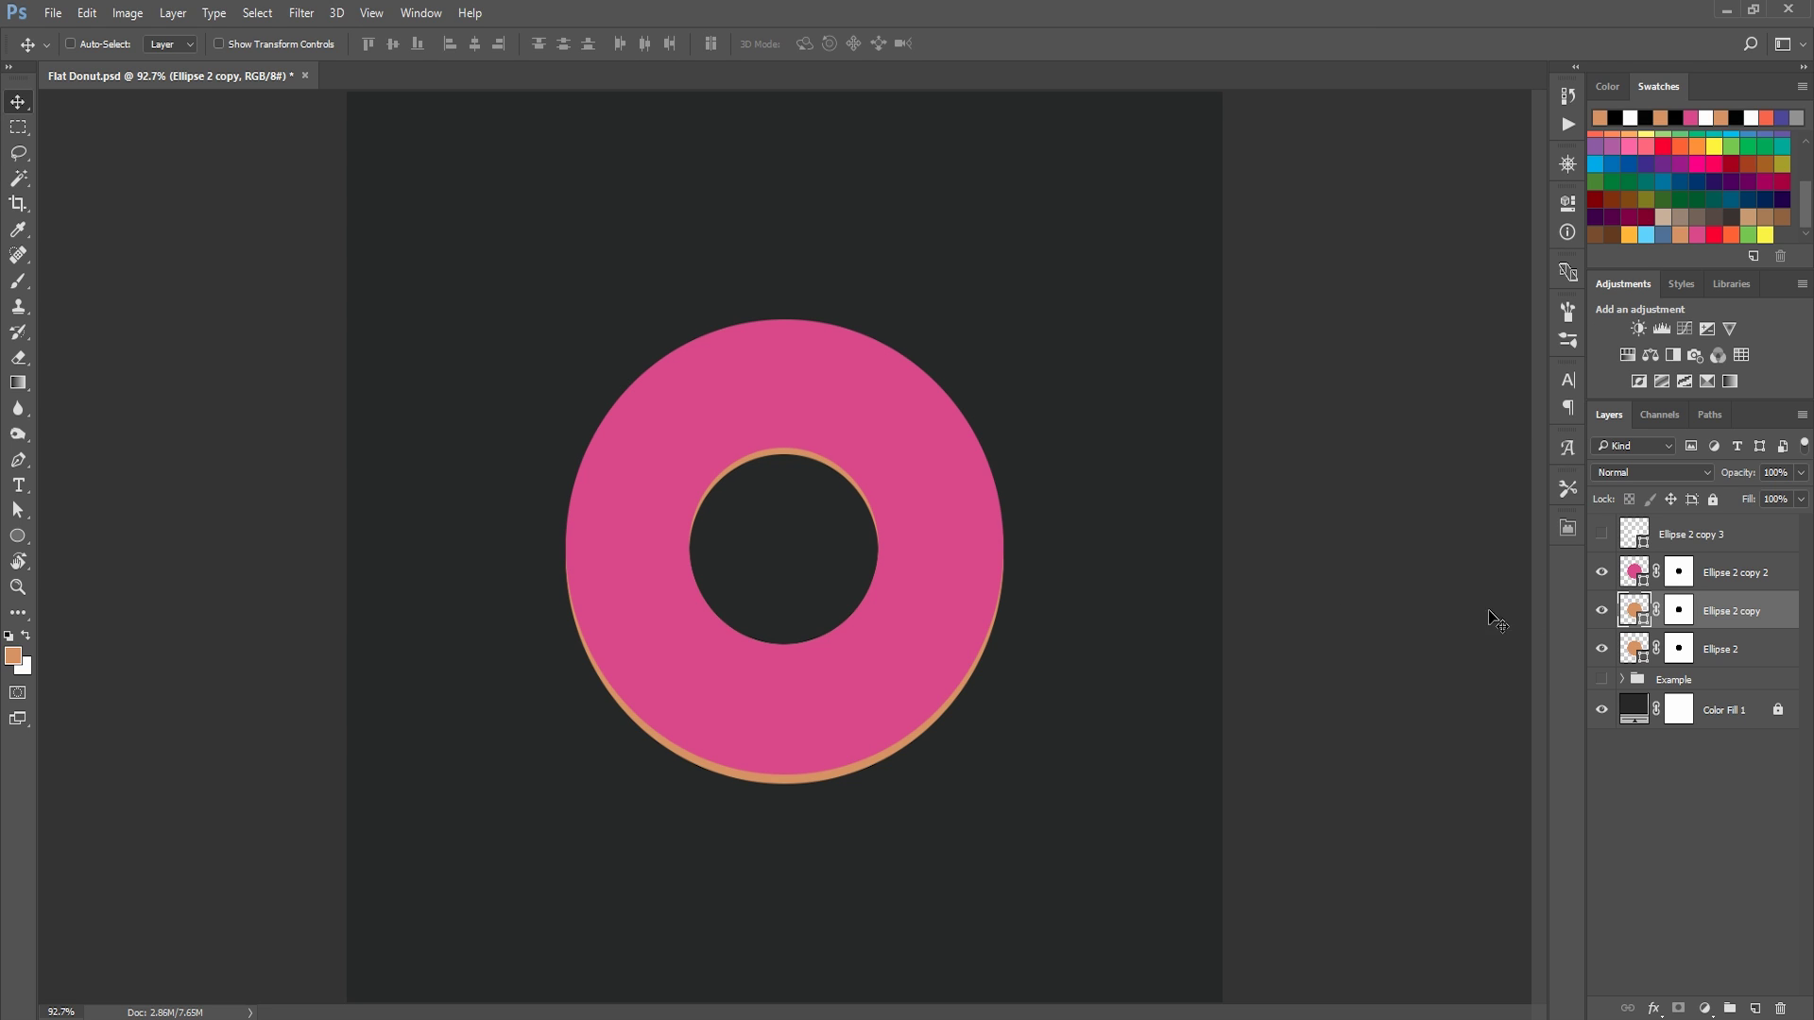
{"action": "left_click", "coordinate": [1677, 746]}
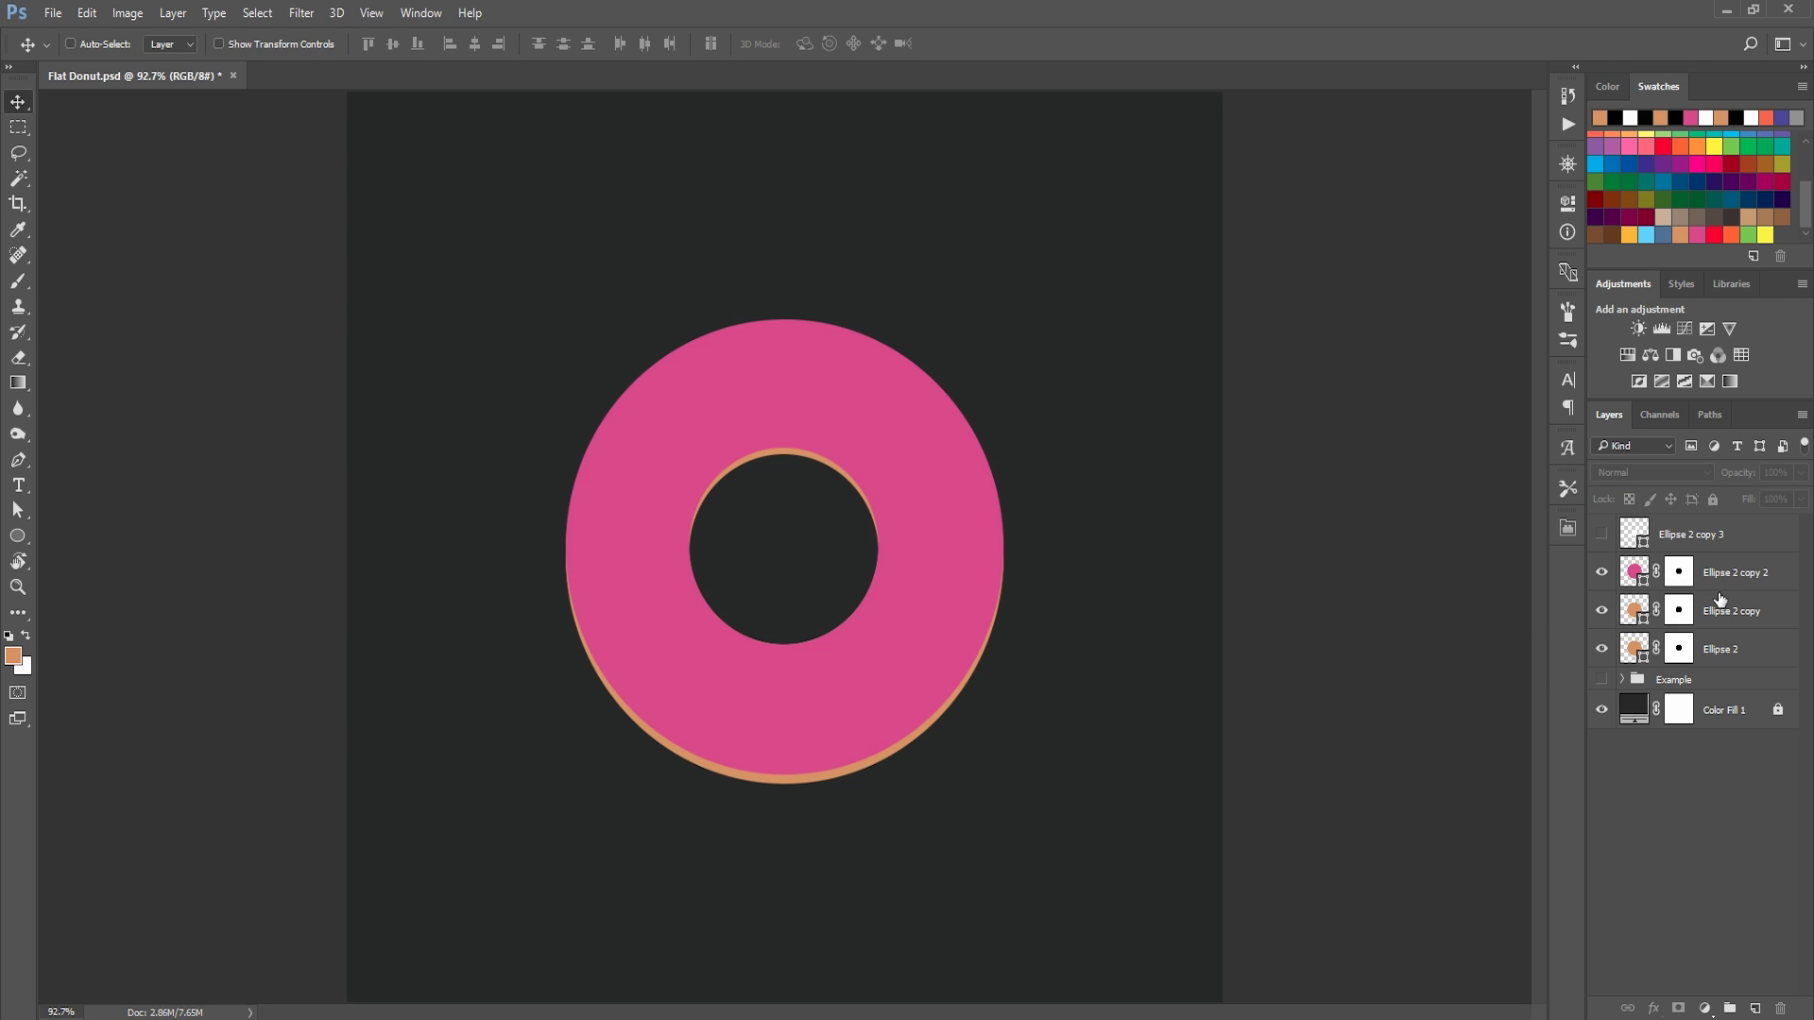
{"action": "left_click", "coordinate": [1677, 596]}
Select the white circle Ellipse 2 copy 3 and make it visible.
{"action": "left_click", "coordinate": [1655, 820]}
{"action": "left_click", "coordinate": [1732, 537]}
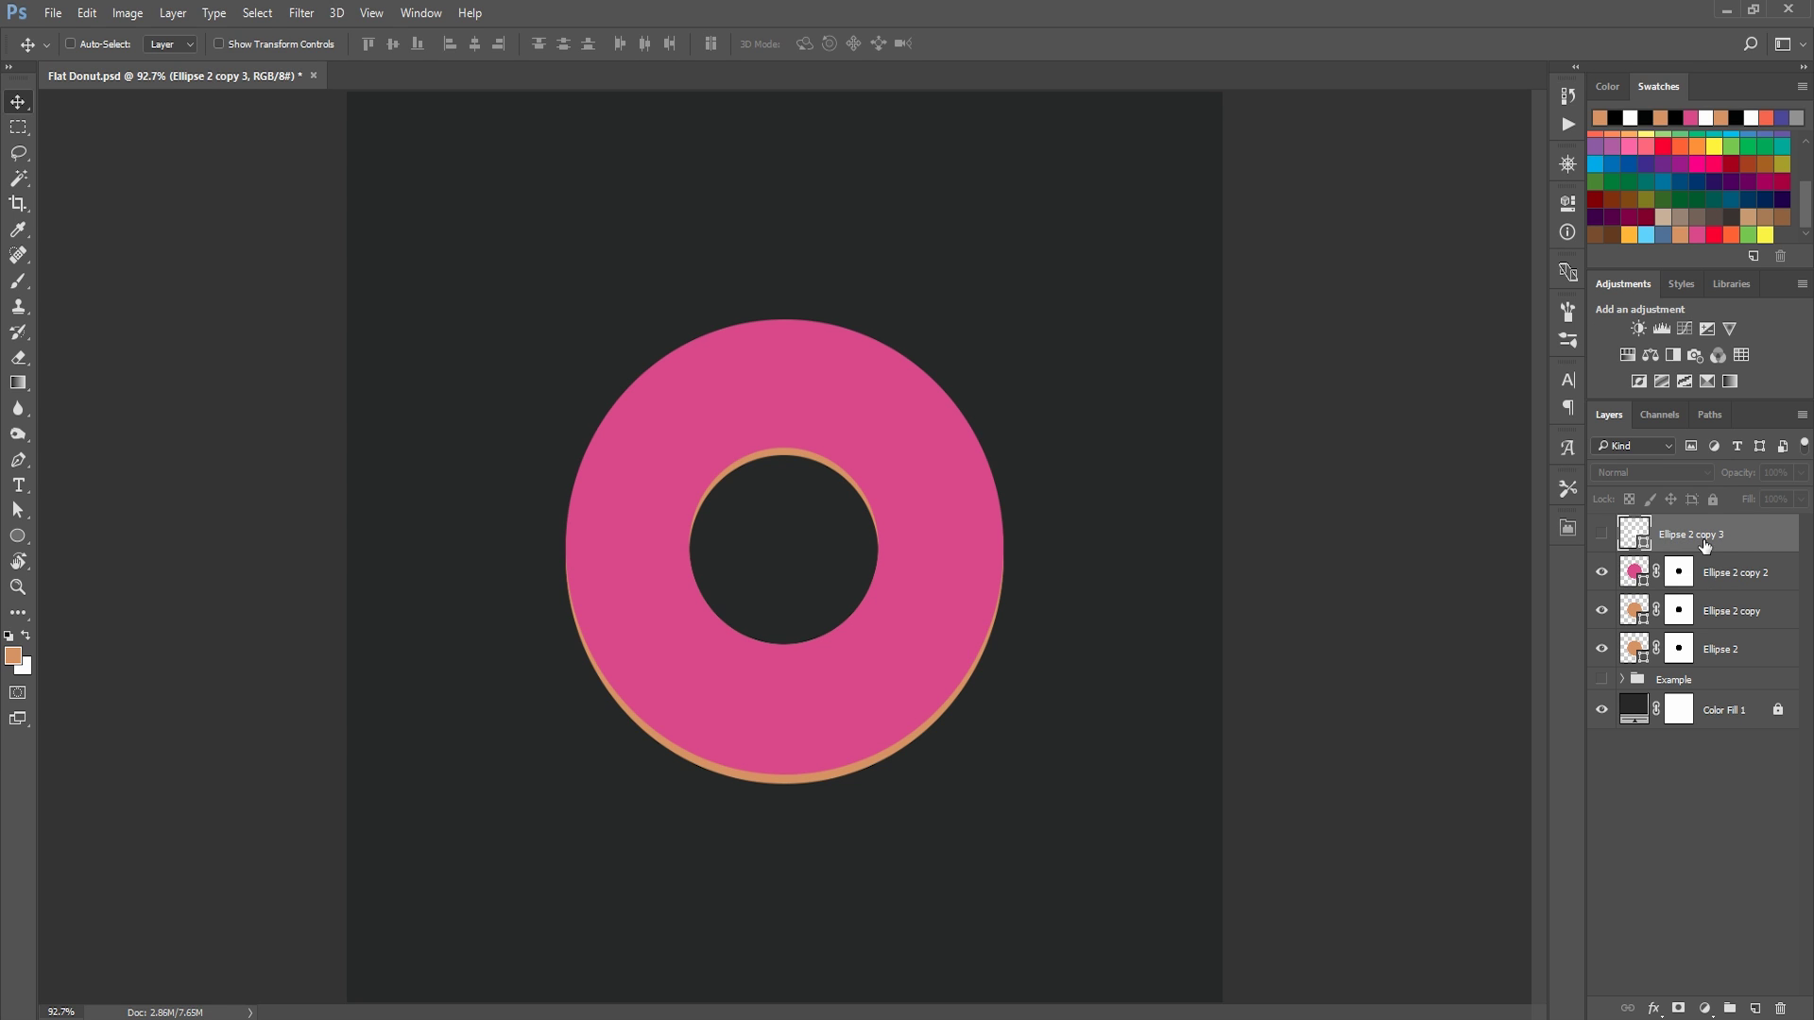
{"action": "left_click", "coordinate": [1601, 534]}
{"action": "left_click", "coordinate": [1601, 535]}
{"action": "left_click", "coordinate": [1601, 535]}
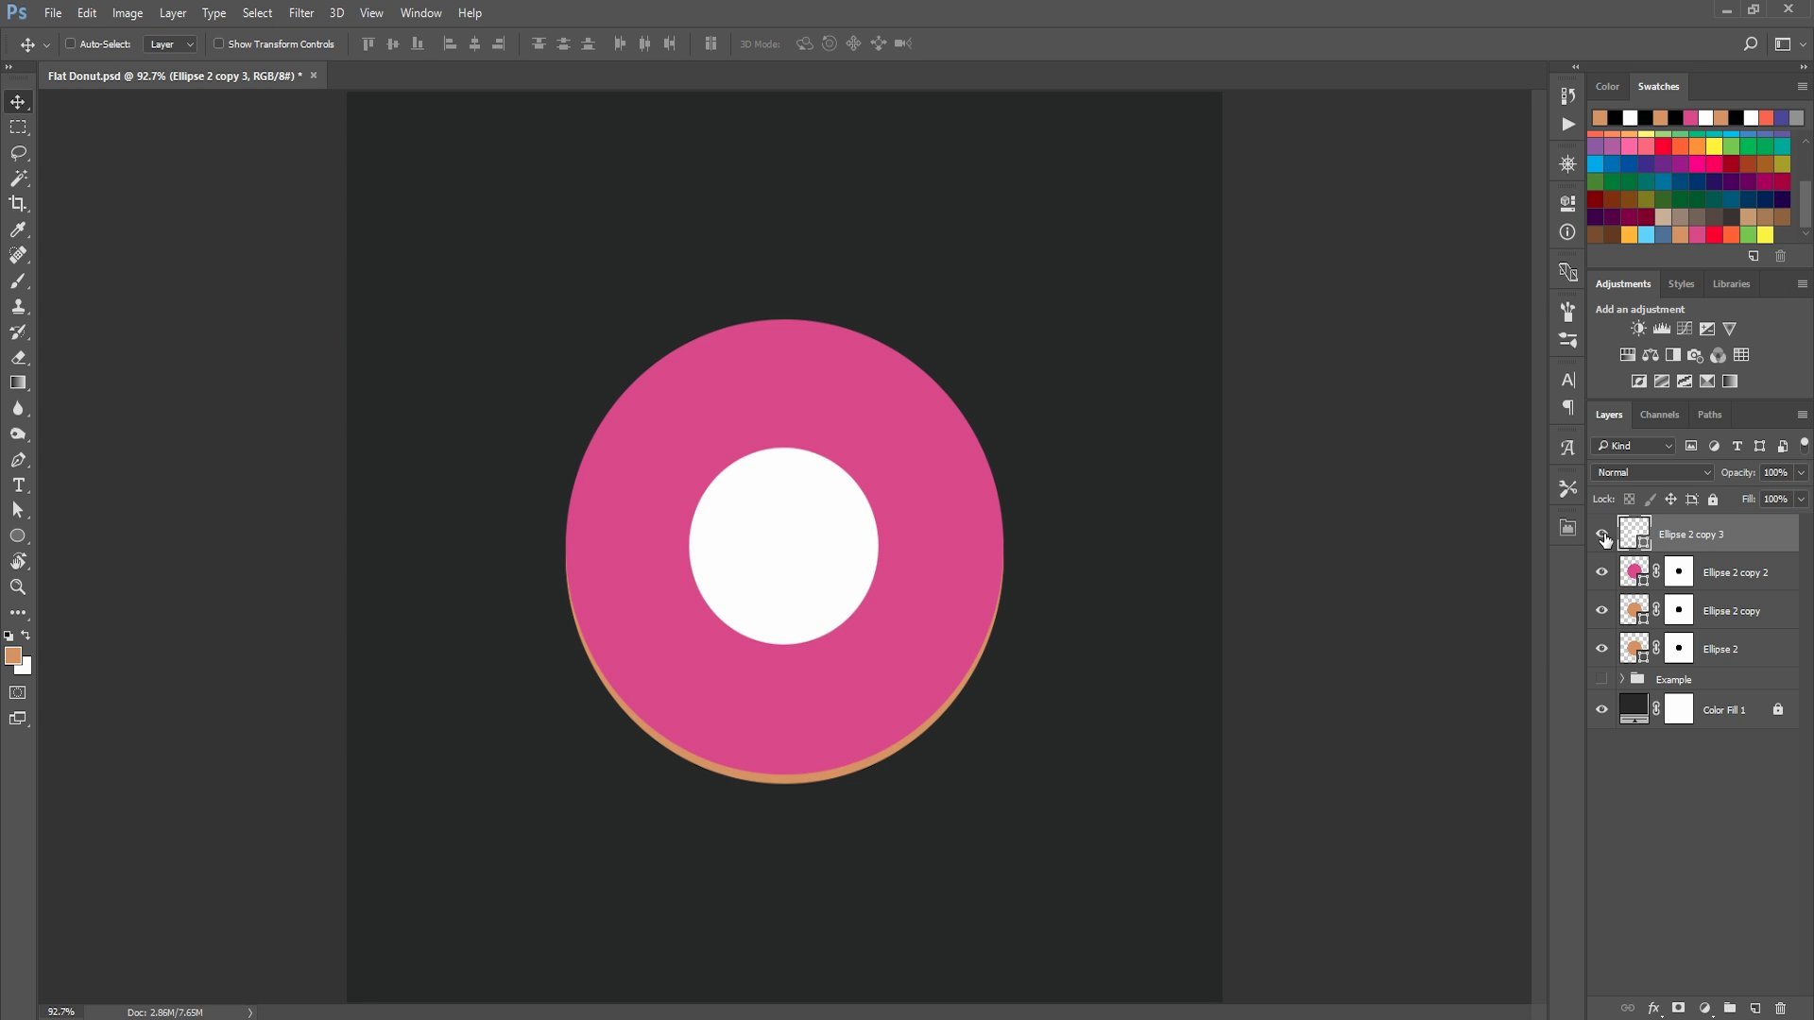
{"action": "left_click", "coordinate": [1601, 535]}
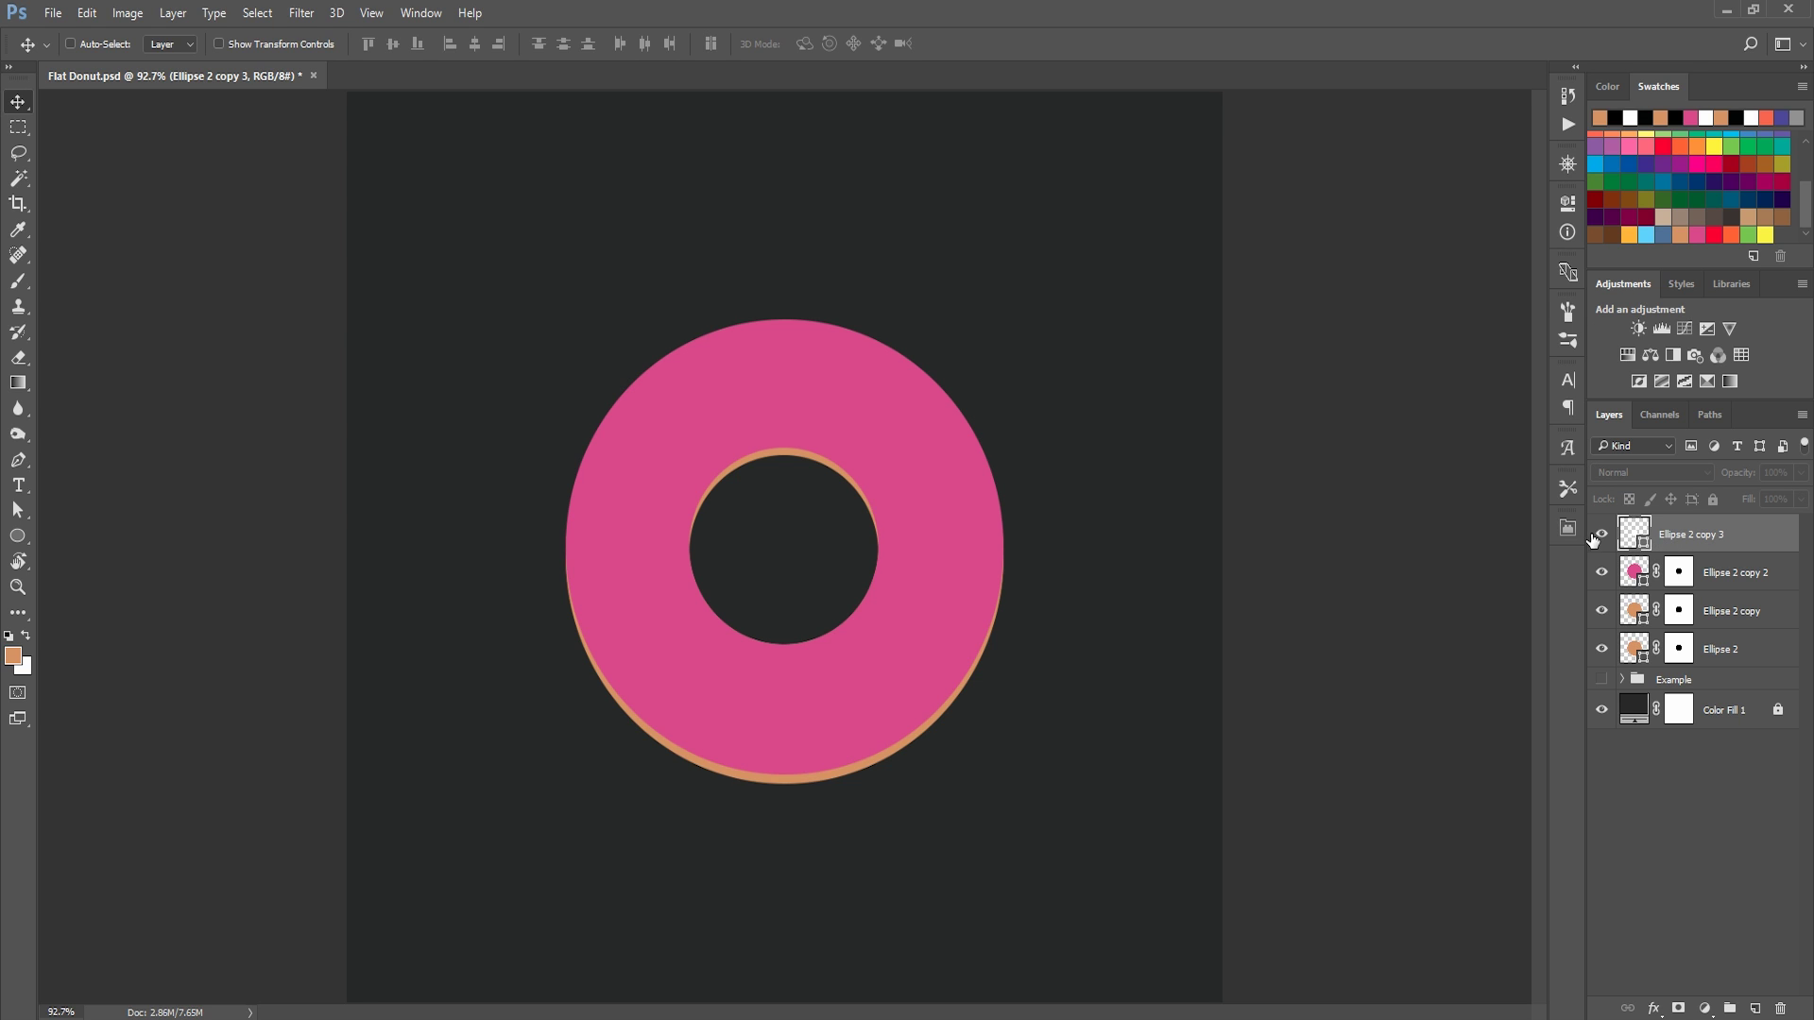
{"action": "left_click", "coordinate": [1601, 534]}
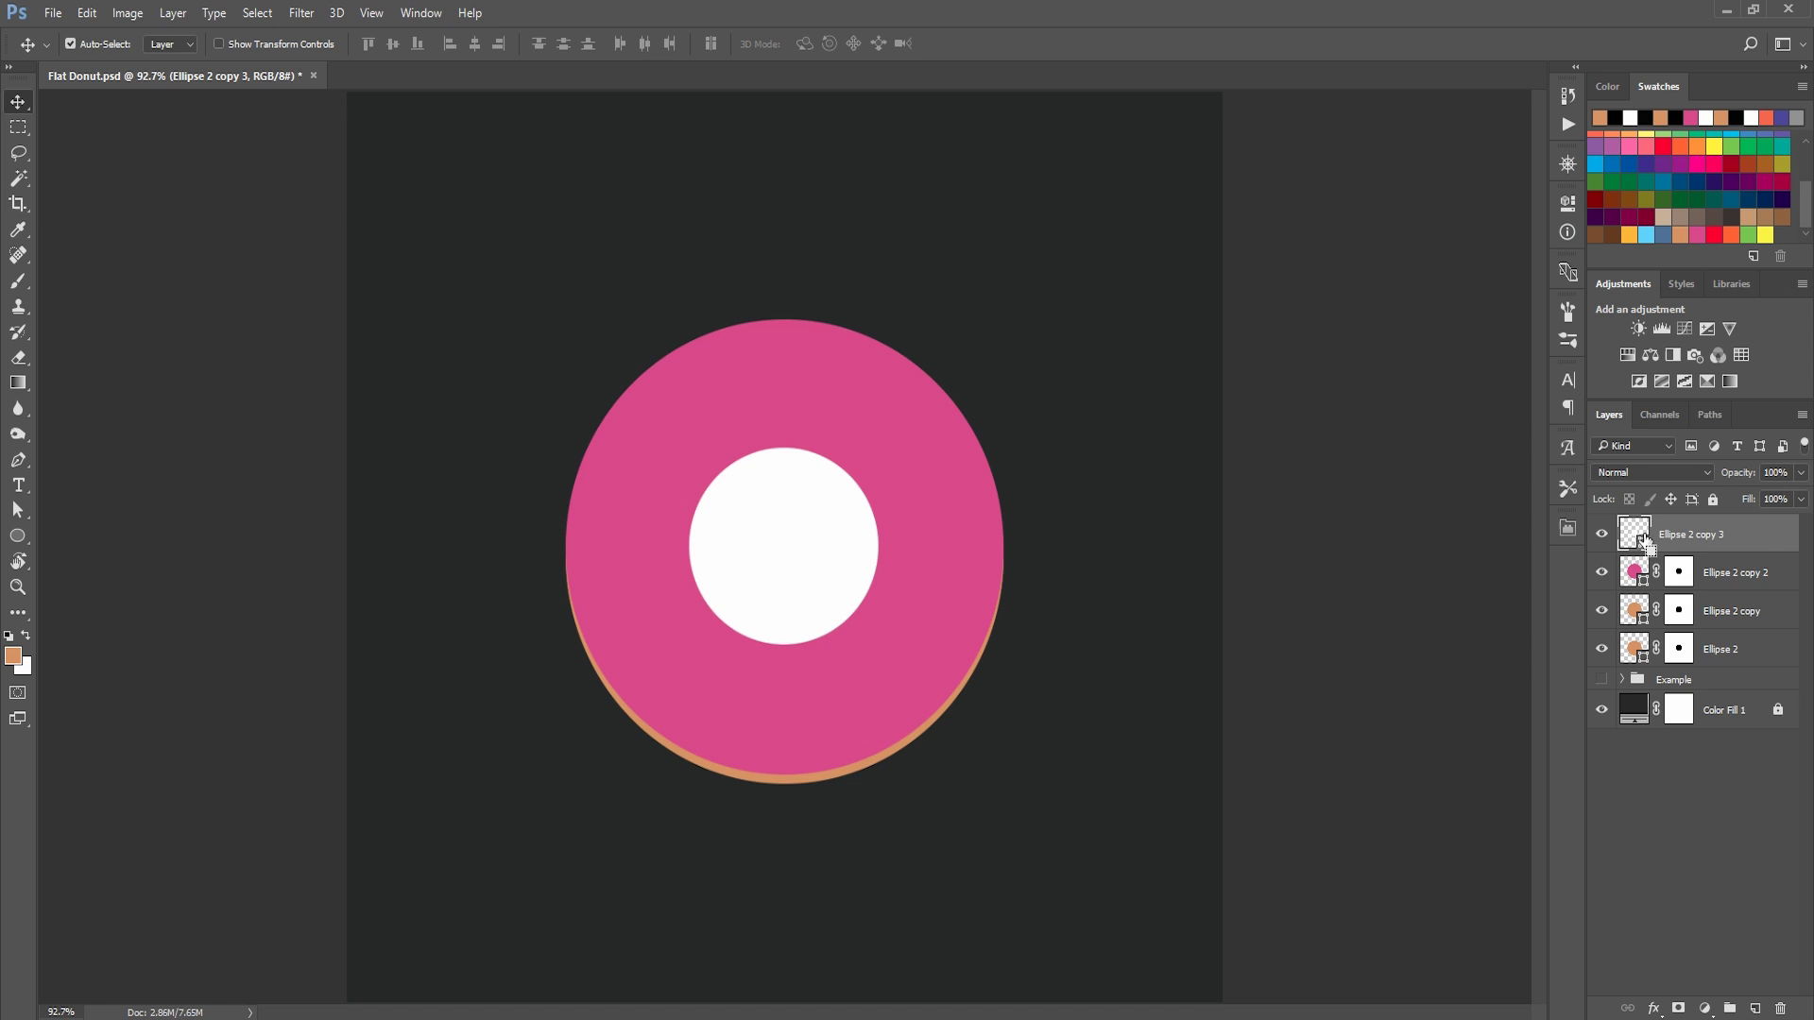
Duplicate the white circle, hide the original, and enlarge the copy to about 177%.
{"action": "key", "text": "ctrl+j"}
{"action": "left_click", "coordinate": [1602, 574]}
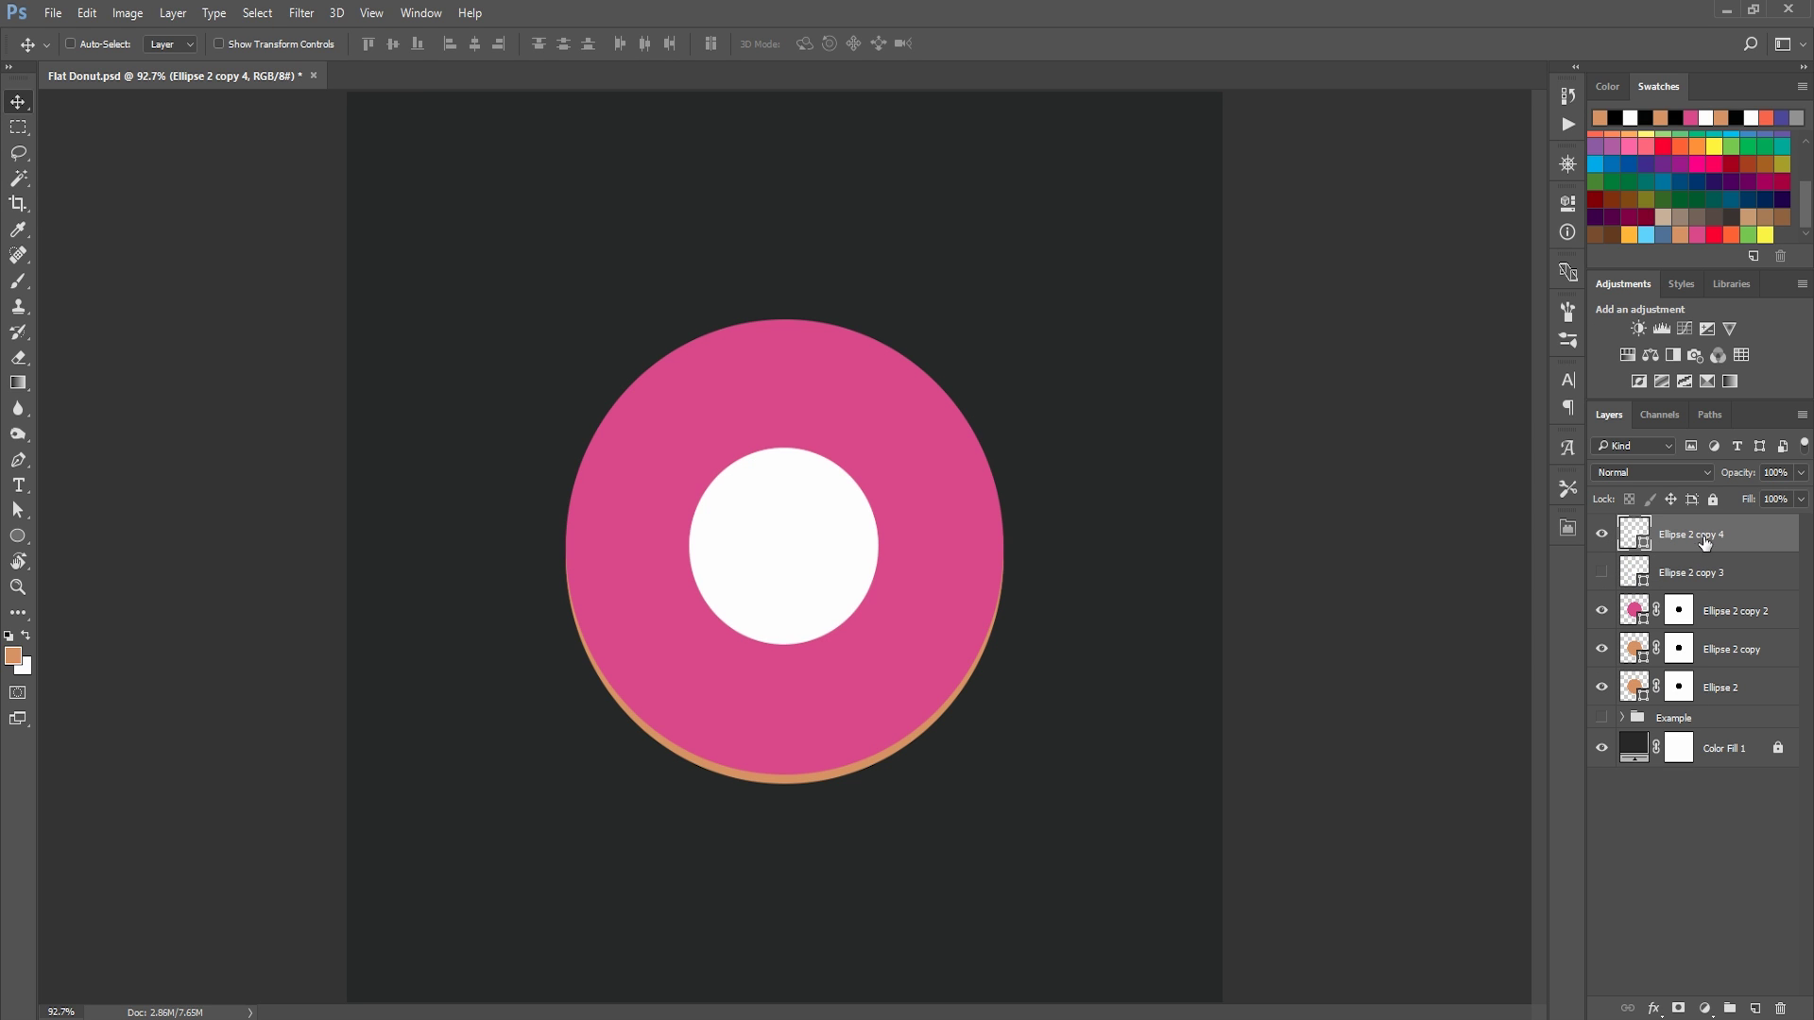
{"action": "key", "text": "ctrl+t"}
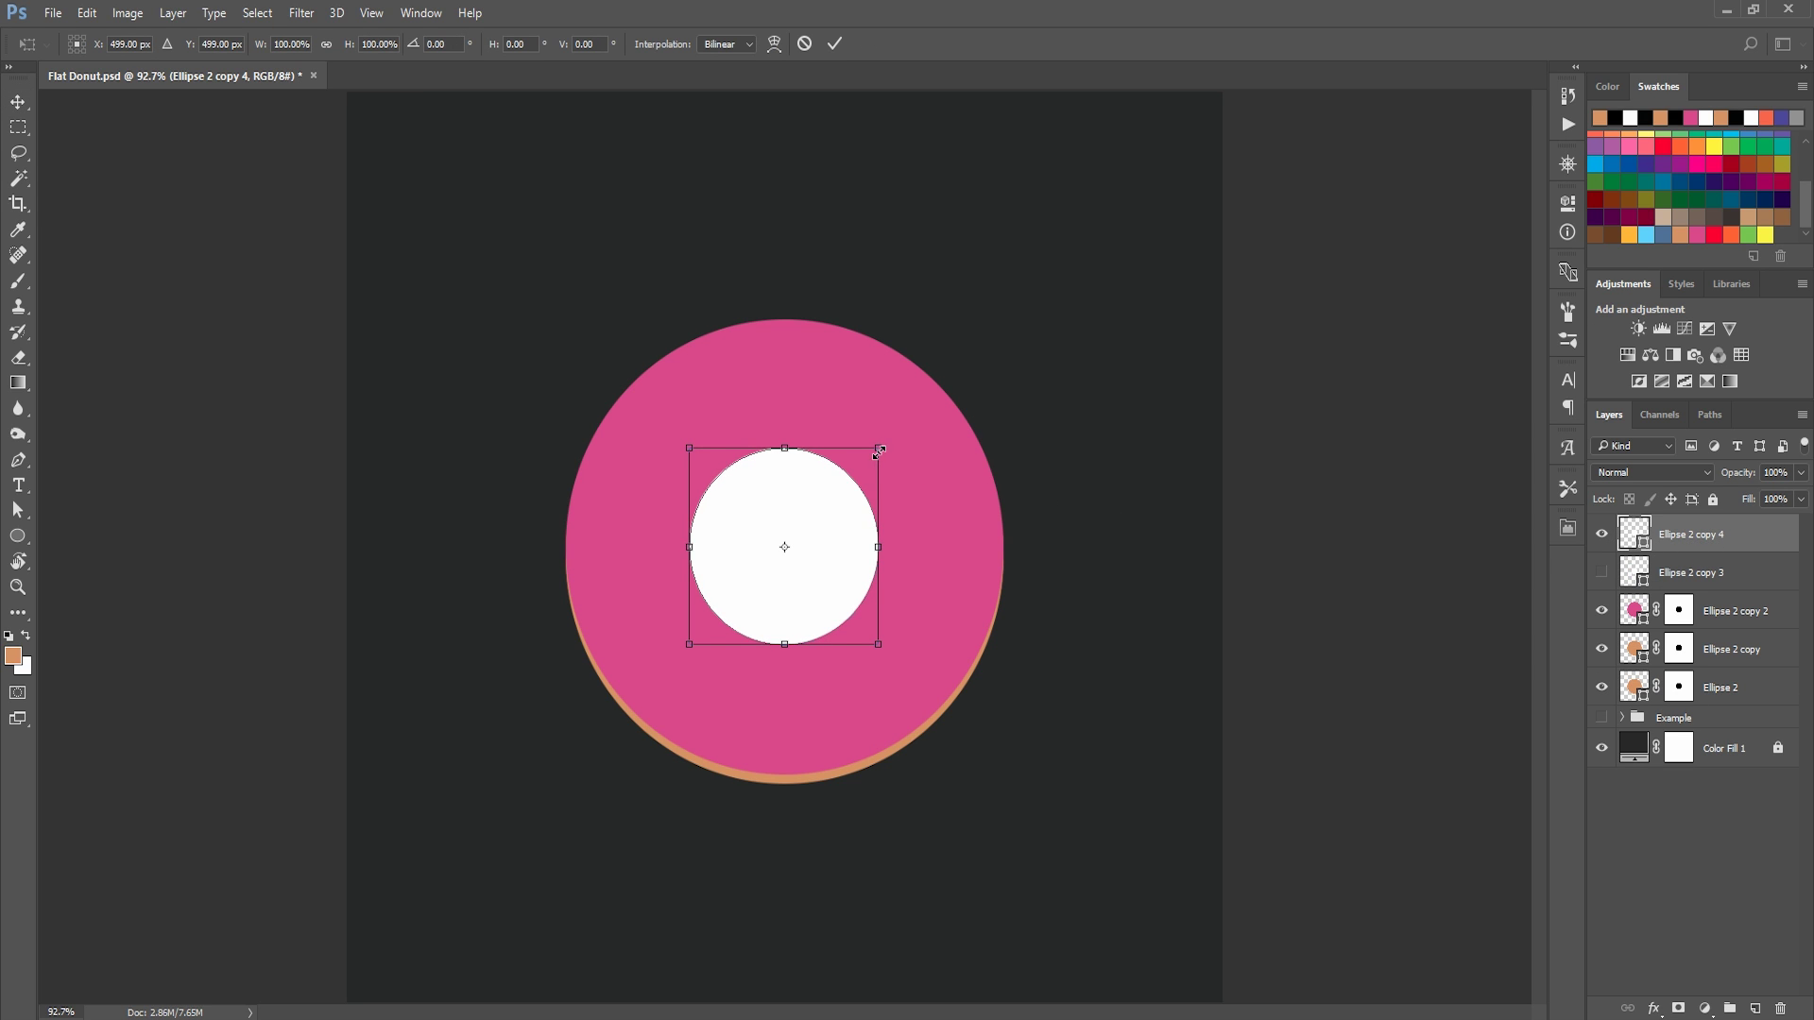
{"action": "left_click_drag", "start_coordinate": [882, 441], "coordinate": [953, 378]}
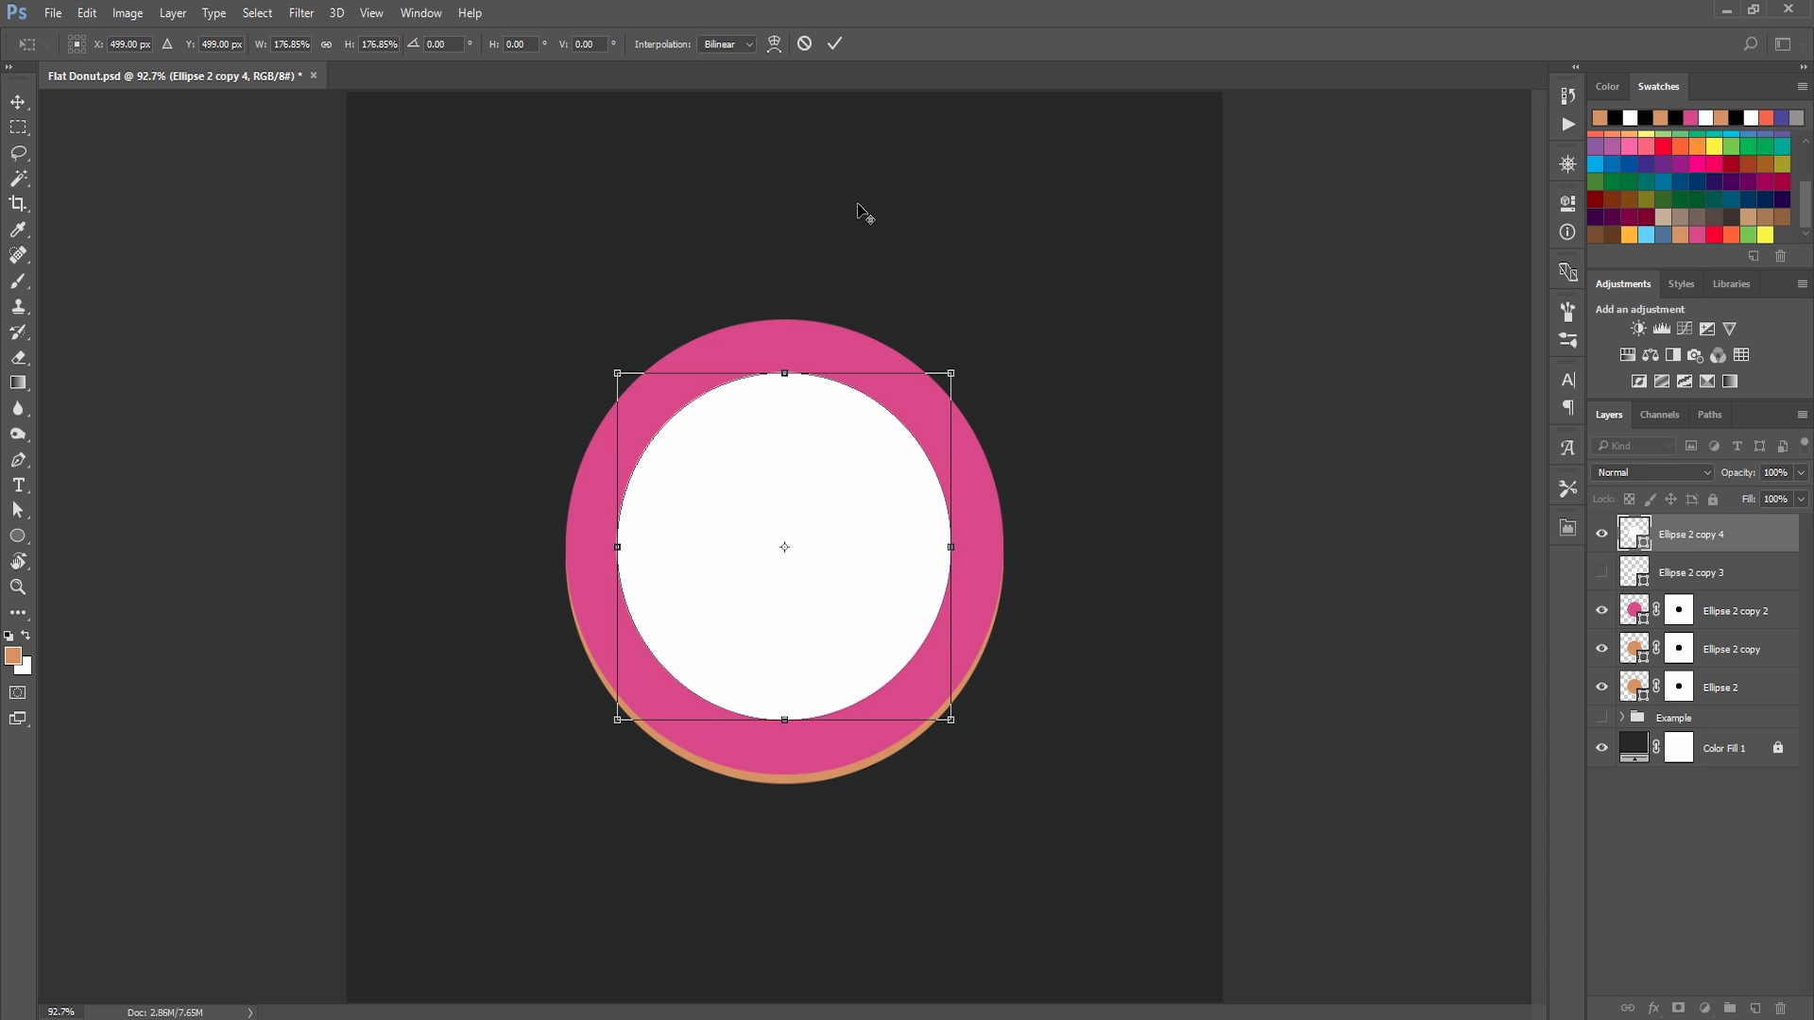
{"action": "left_click", "coordinate": [835, 43]}
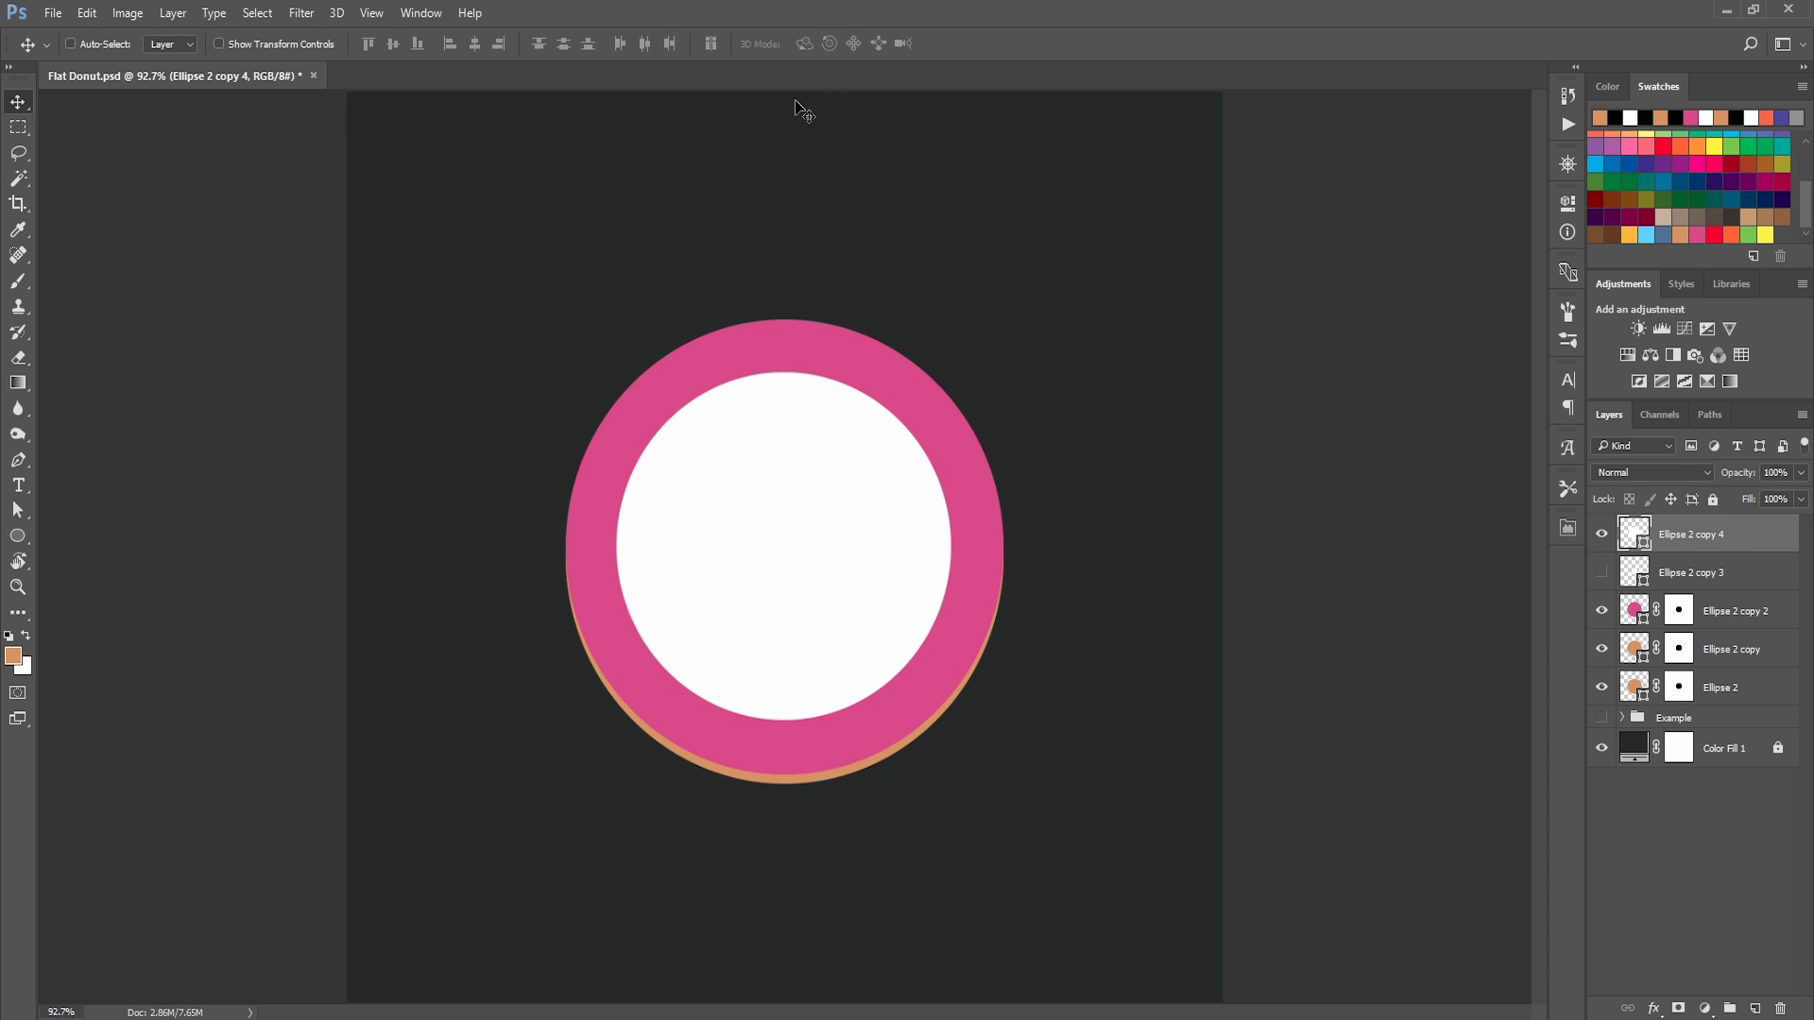
{"action": "right_click", "coordinate": [1716, 539]}
Rasterize the enlarged white circle and apply a Medium Ripple filter at amount 224.
{"action": "left_click", "coordinate": [1549, 389]}
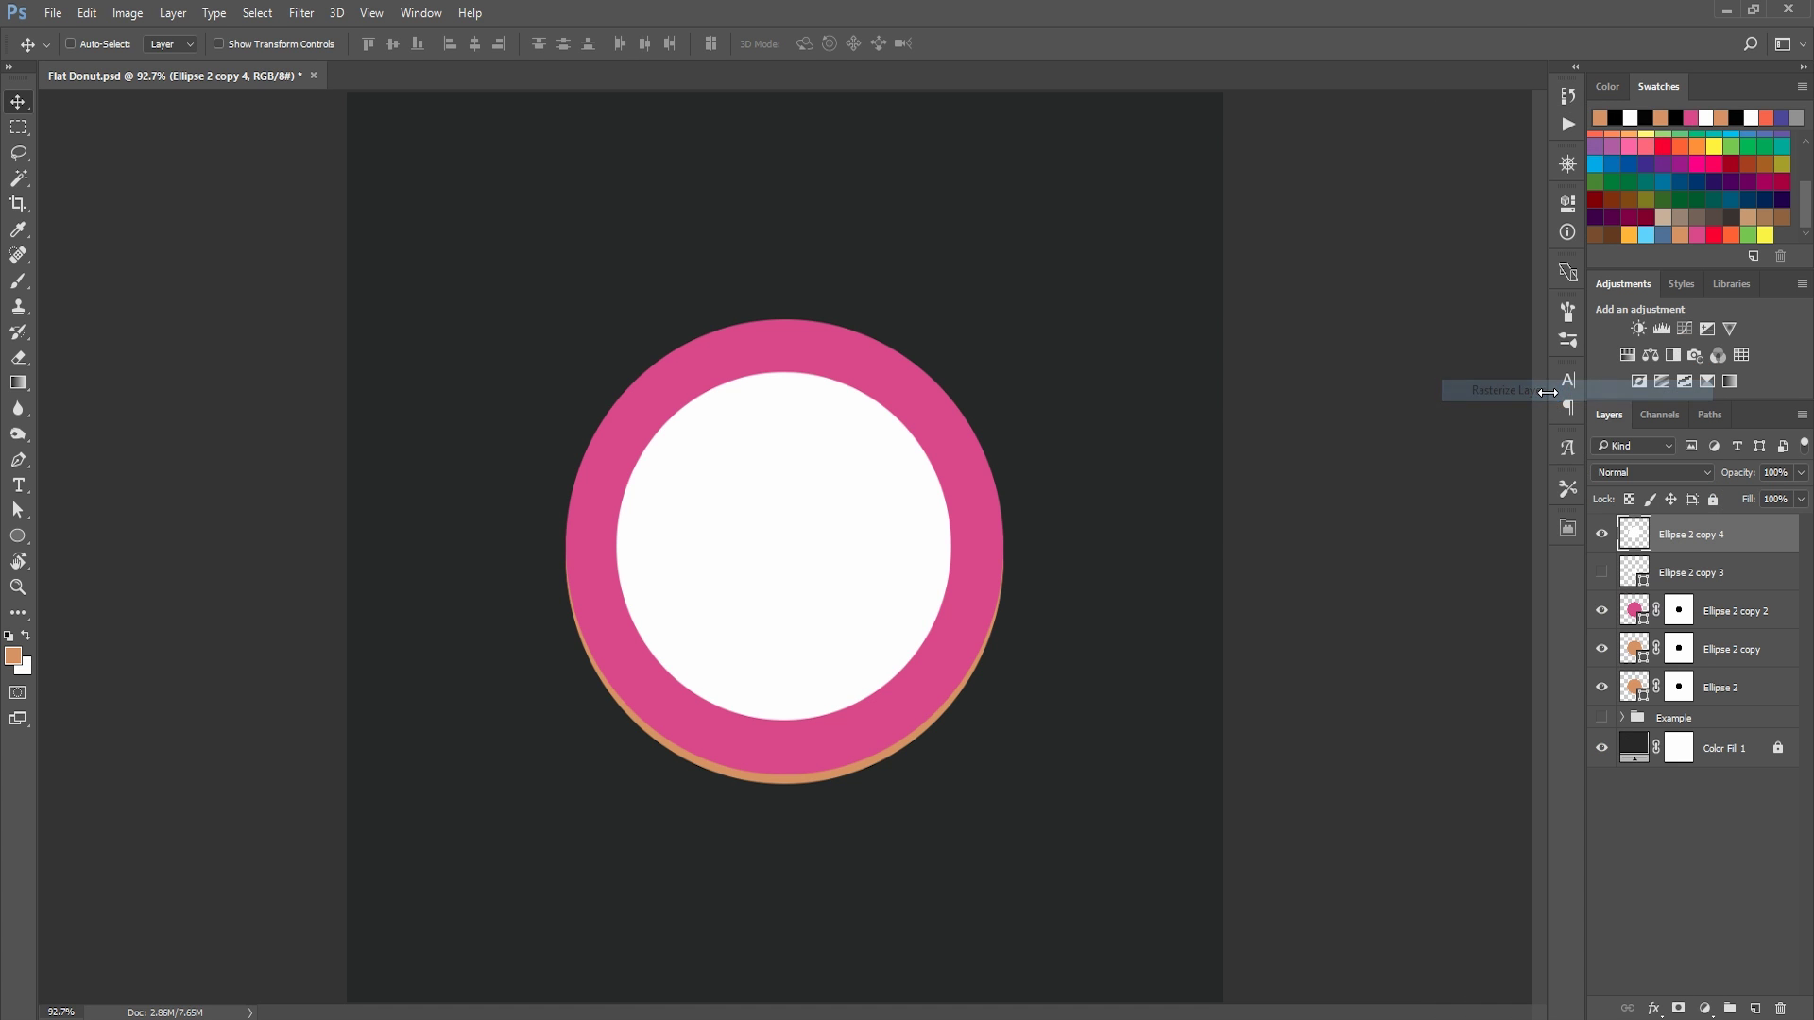
{"action": "left_click", "coordinate": [301, 12]}
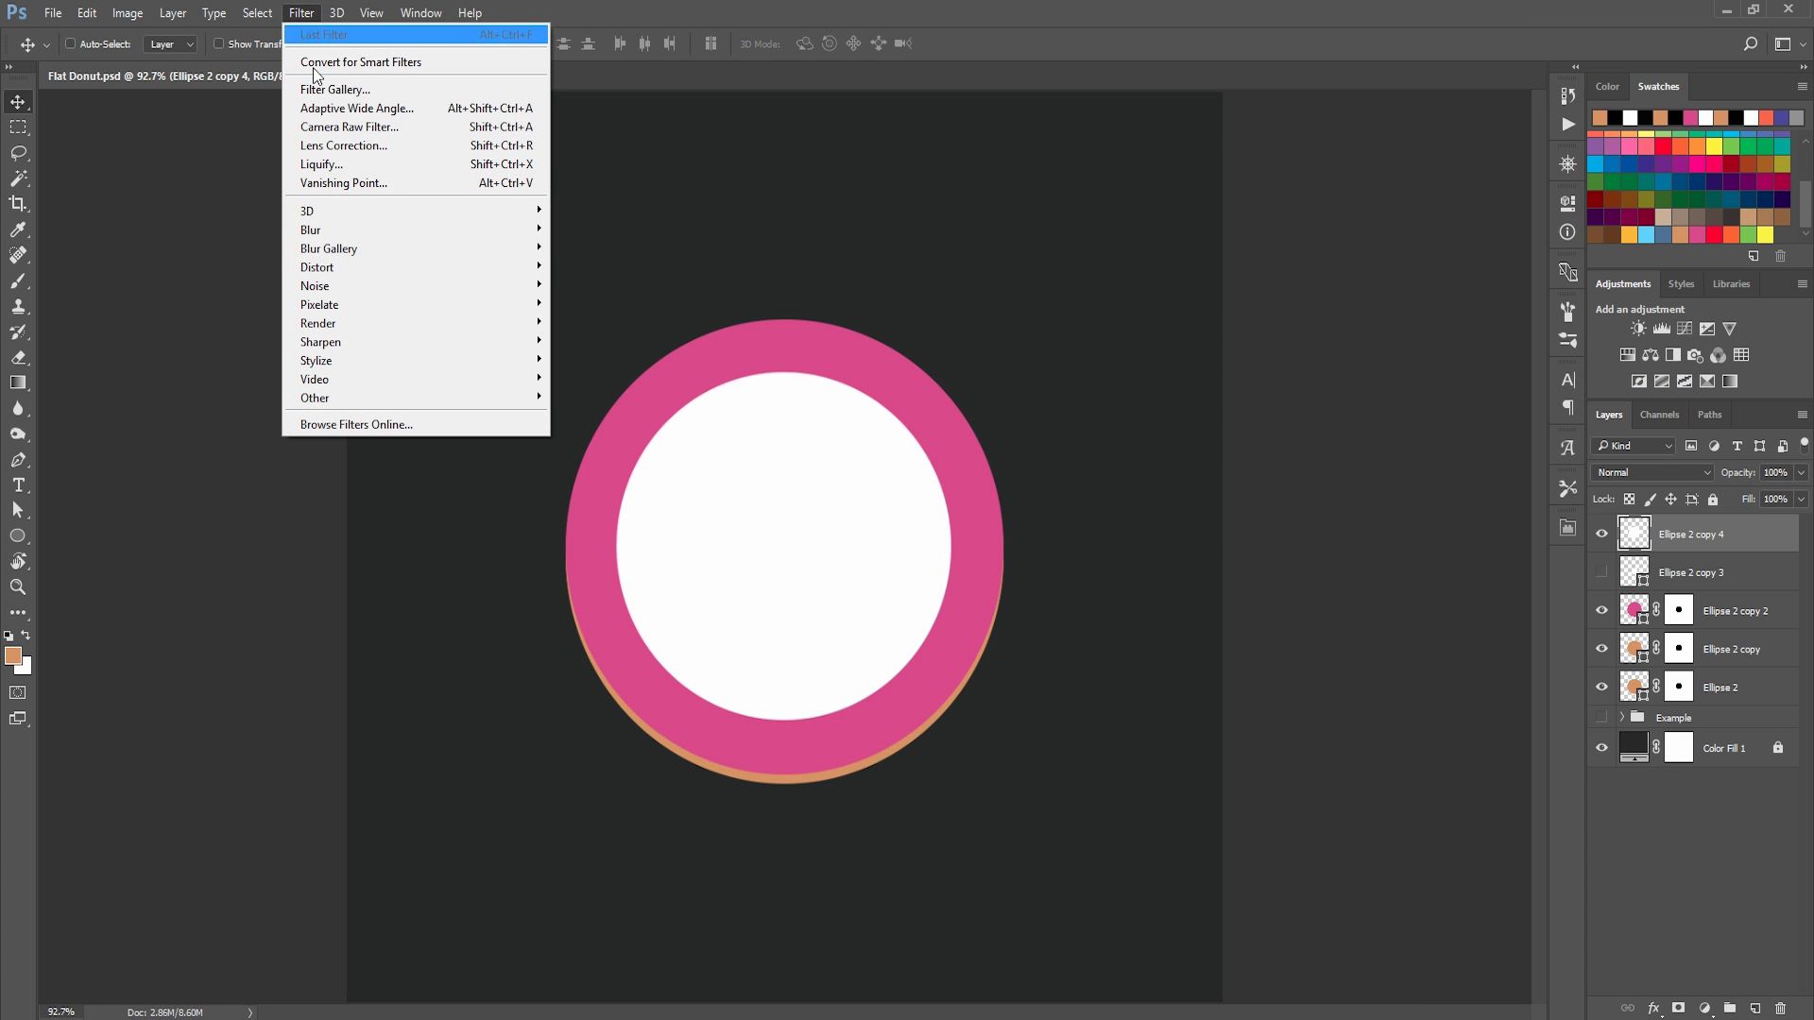
{"action": "mouse_move", "coordinate": [533, 268]}
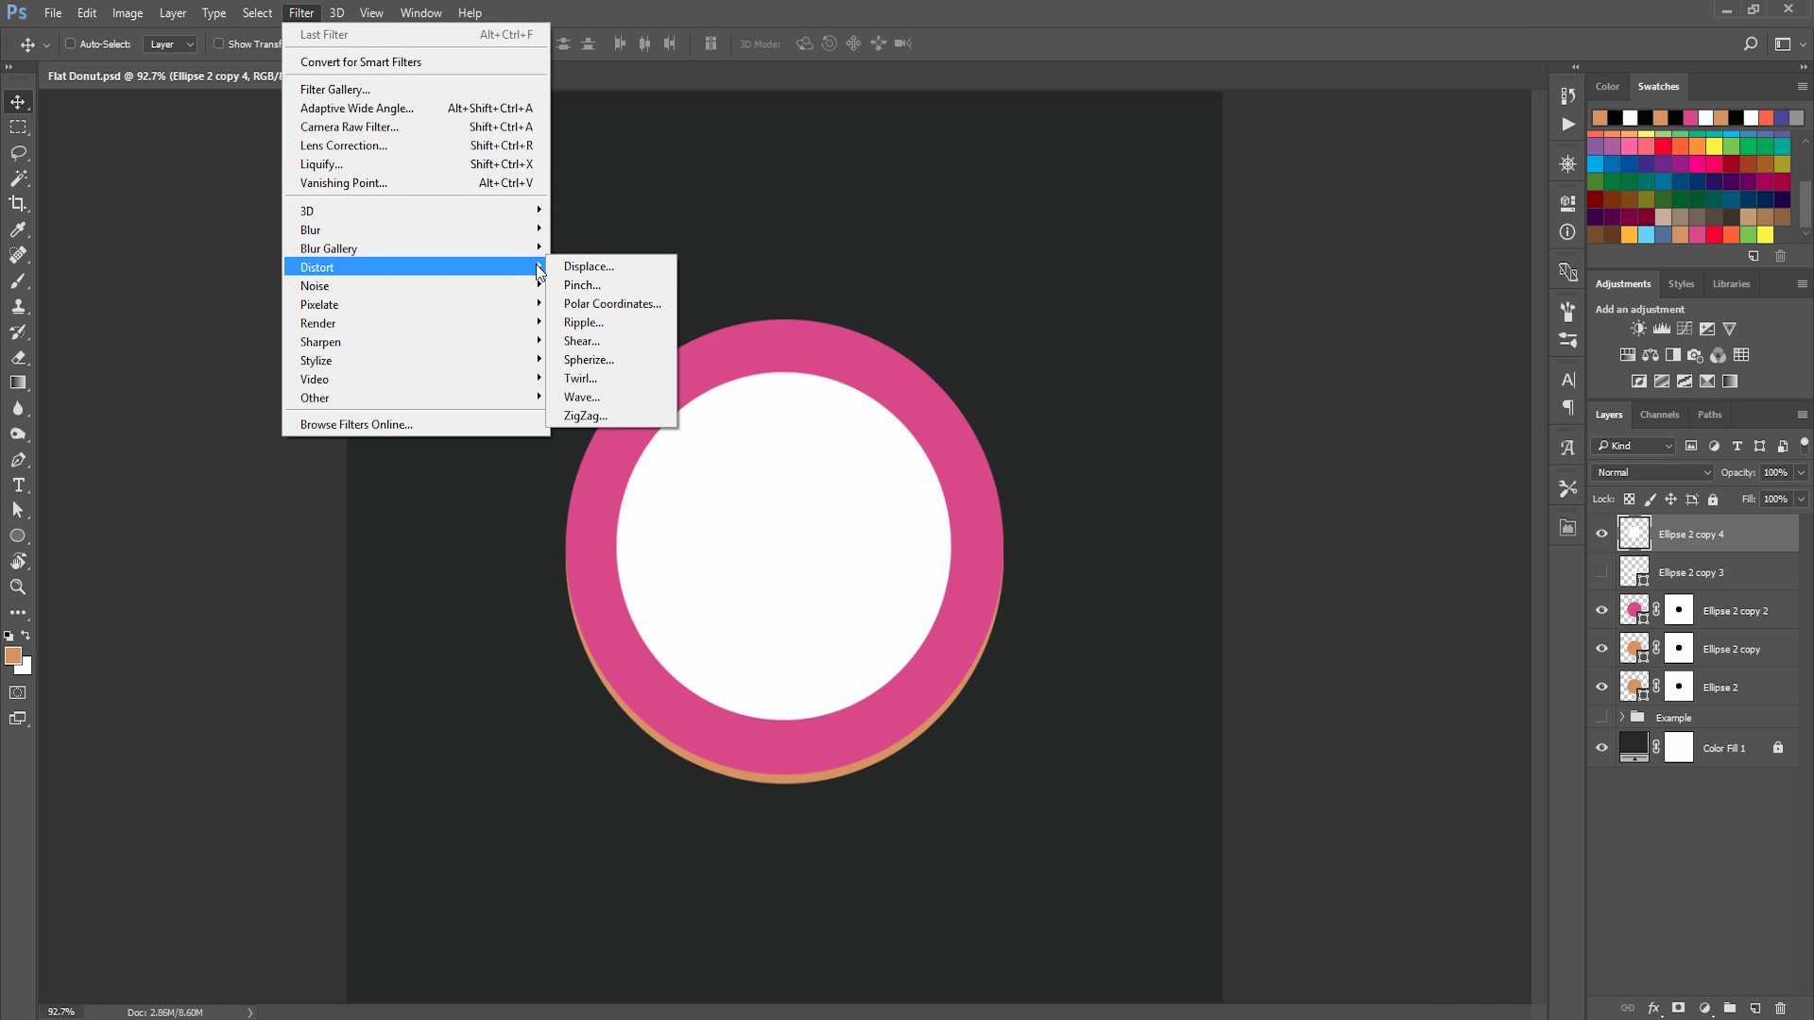
{"action": "left_click", "coordinate": [621, 323]}
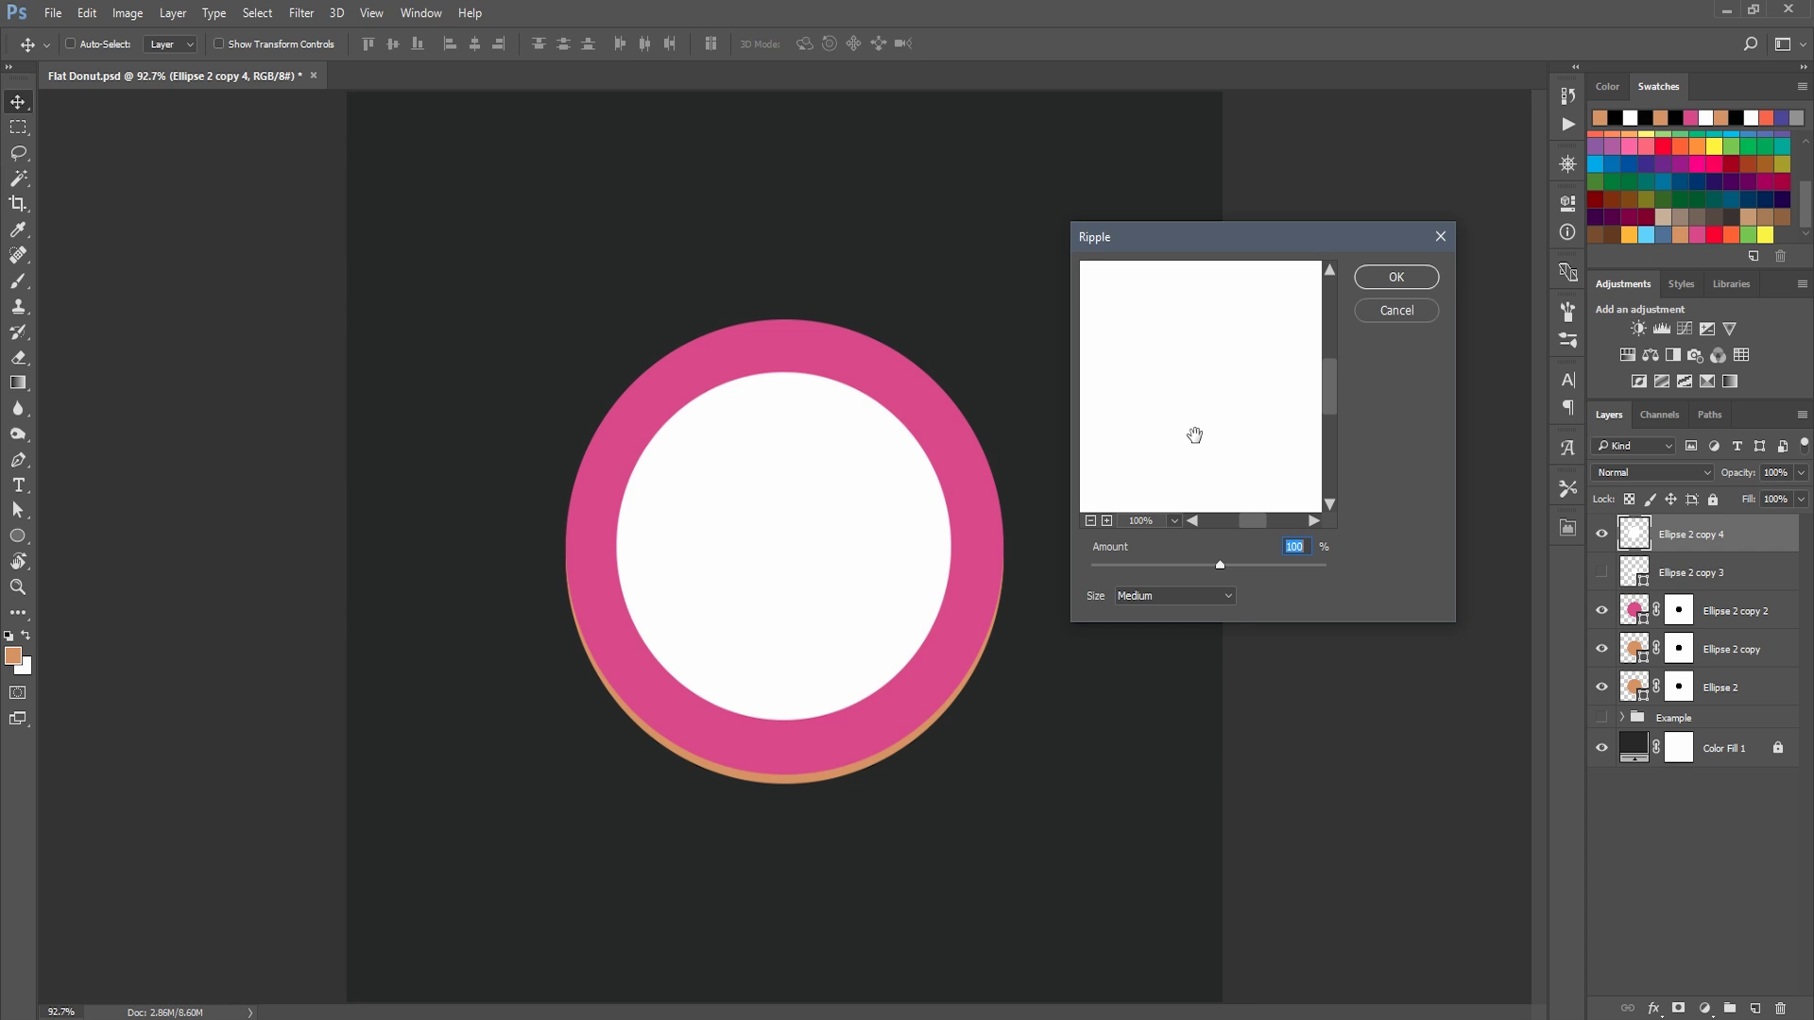
{"action": "left_click", "coordinate": [1201, 595]}
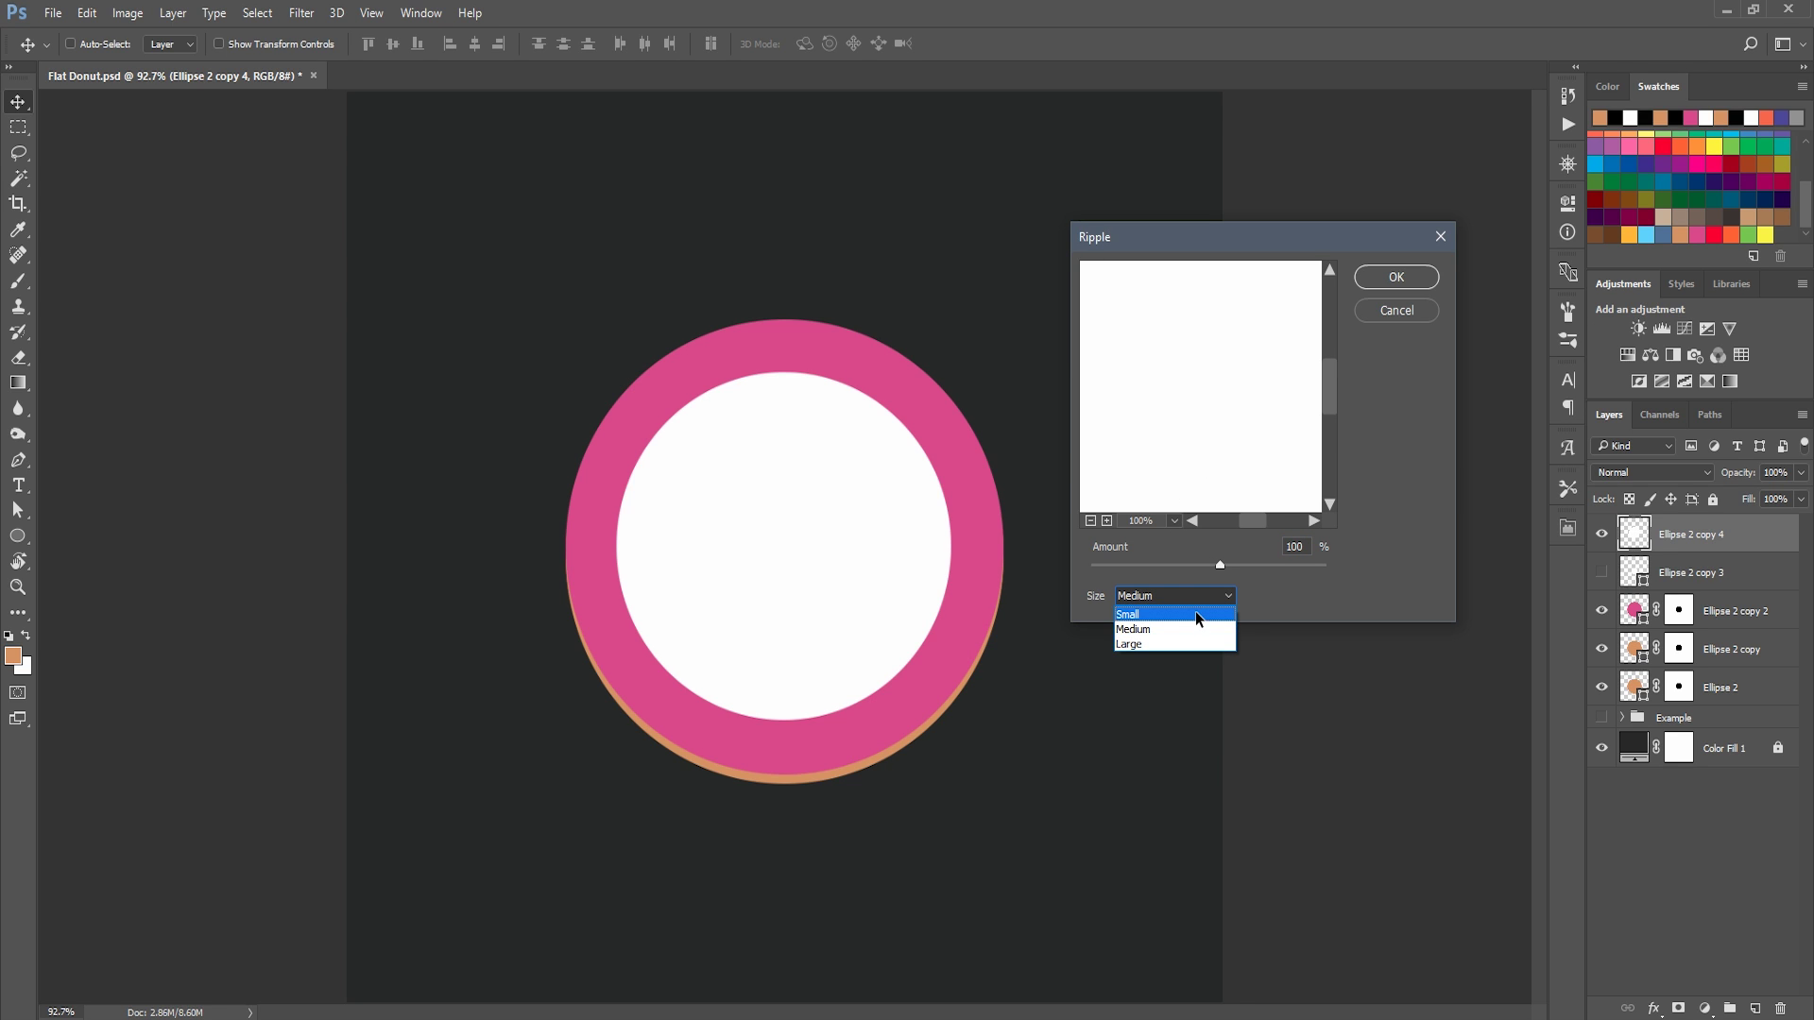
{"action": "left_click", "coordinate": [1209, 593]}
{"action": "left_click", "coordinate": [1209, 594]}
{"action": "left_click", "coordinate": [1185, 627]}
{"action": "left_click", "coordinate": [1202, 597]}
{"action": "left_click", "coordinate": [1173, 628]}
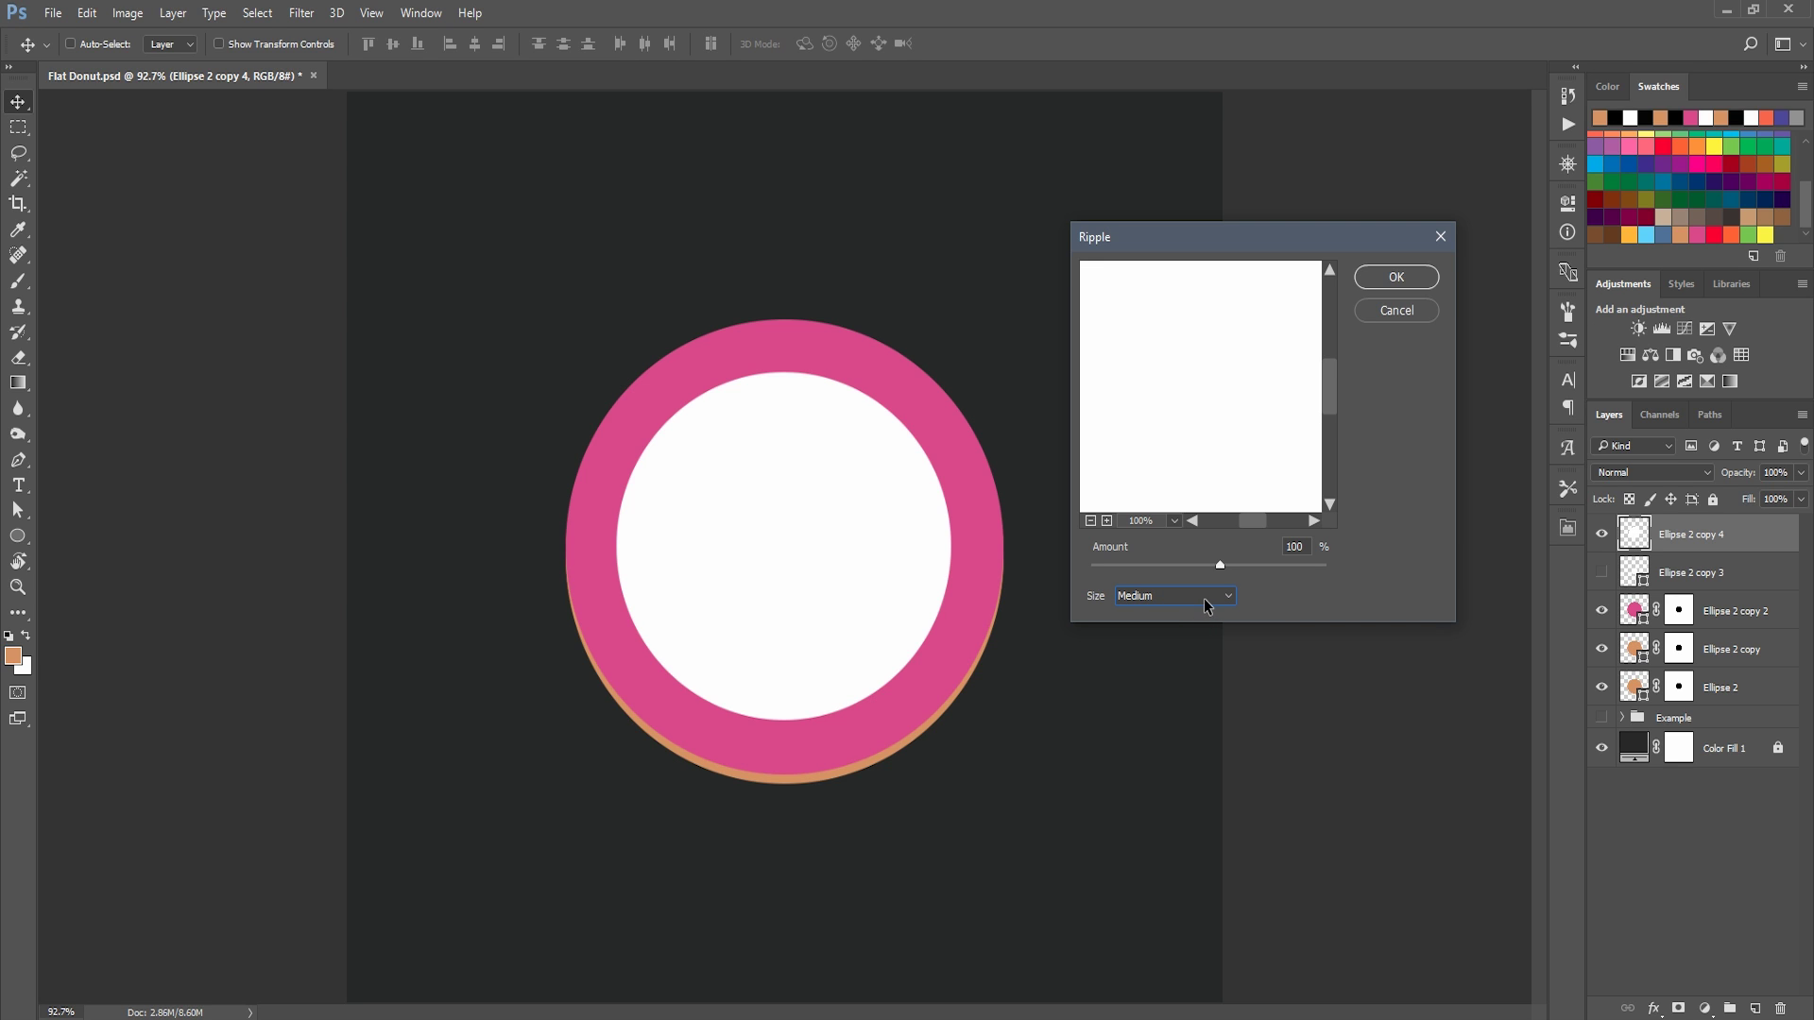
{"action": "left_click_drag", "start_coordinate": [1216, 565], "coordinate": [1234, 565]}
{"action": "left_click", "coordinate": [1393, 278]}
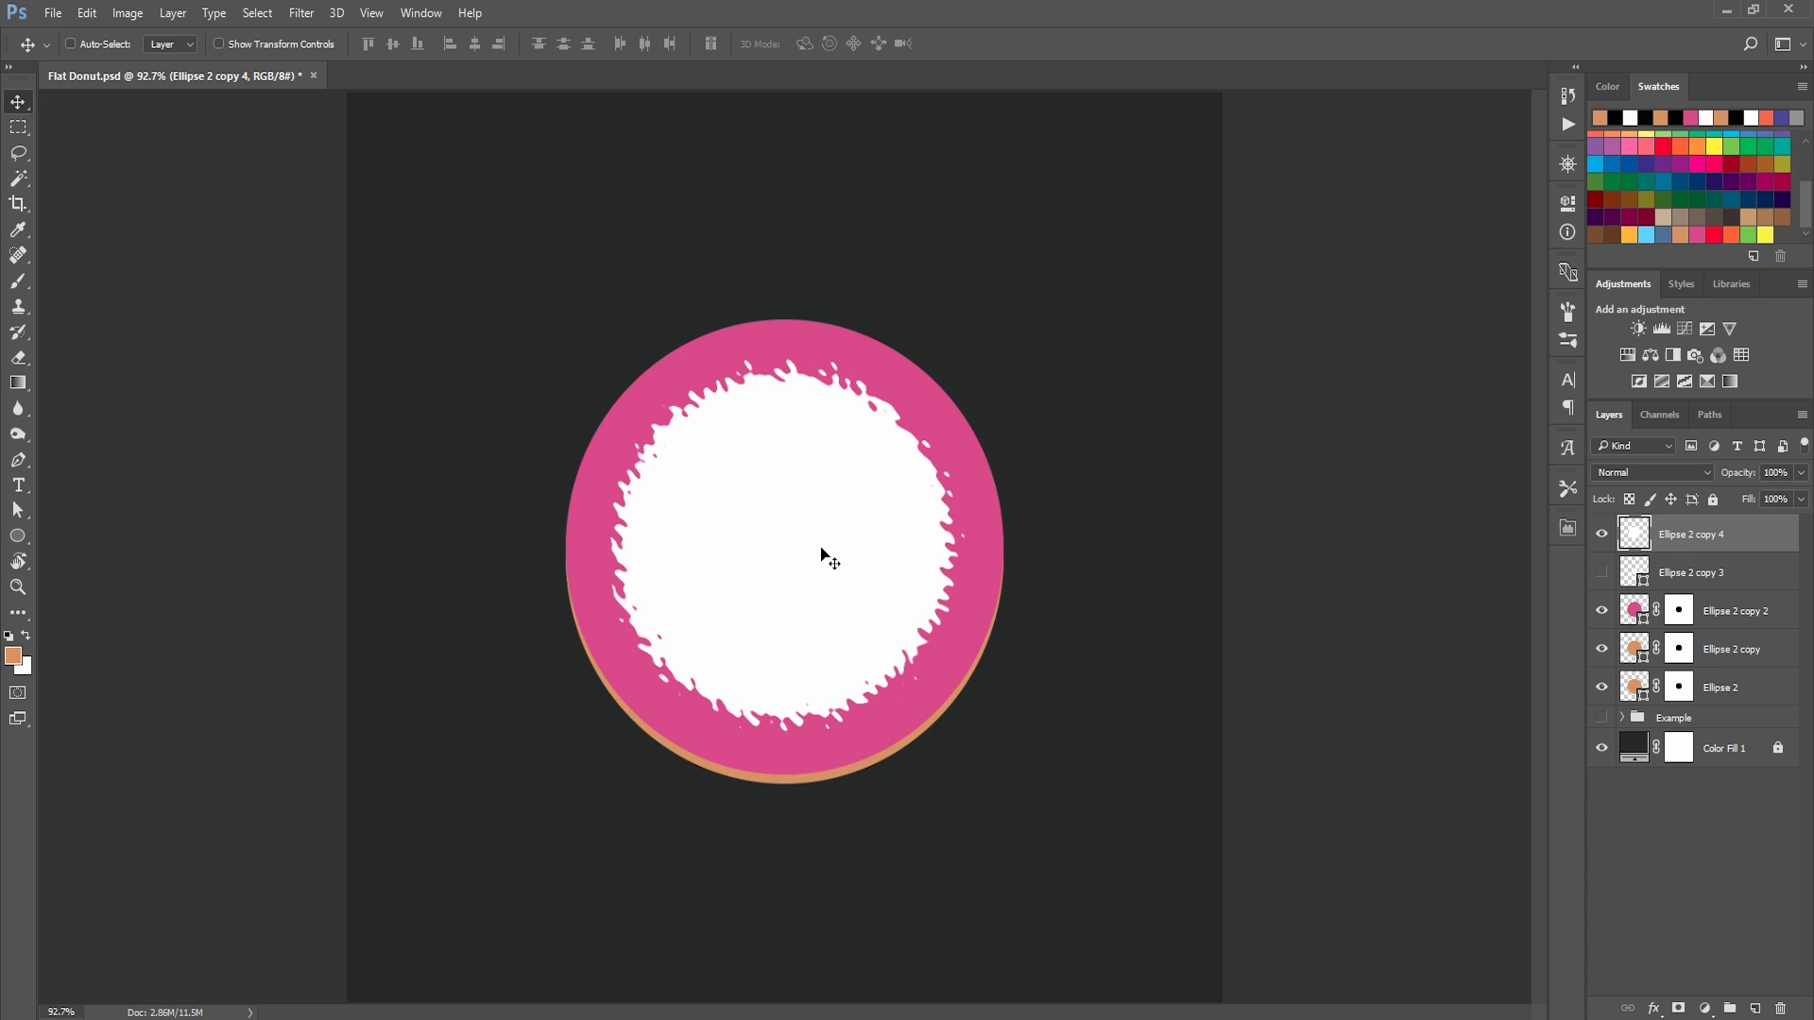
Mask the Ellipse 2 copy 4 icing with the inverted inner-circle selection to cut the hole.
{"action": "key", "text": "ctrl+t"}
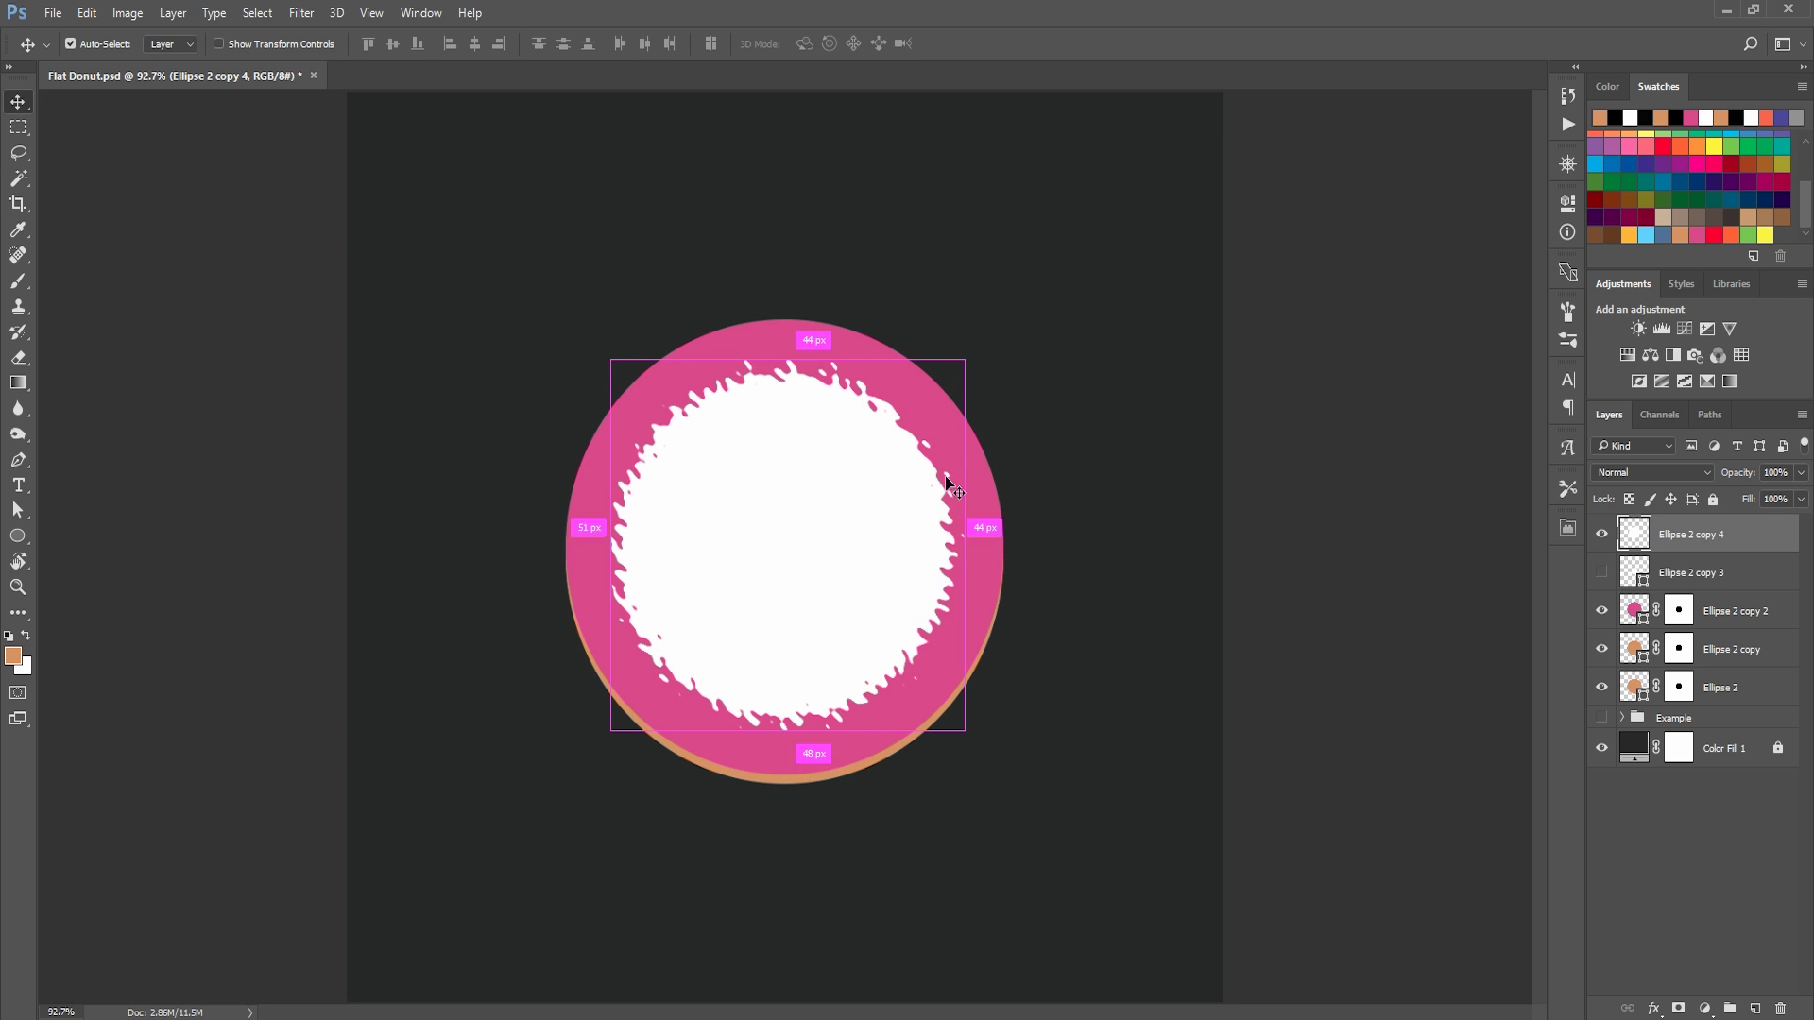
{"action": "key", "text": "Return"}
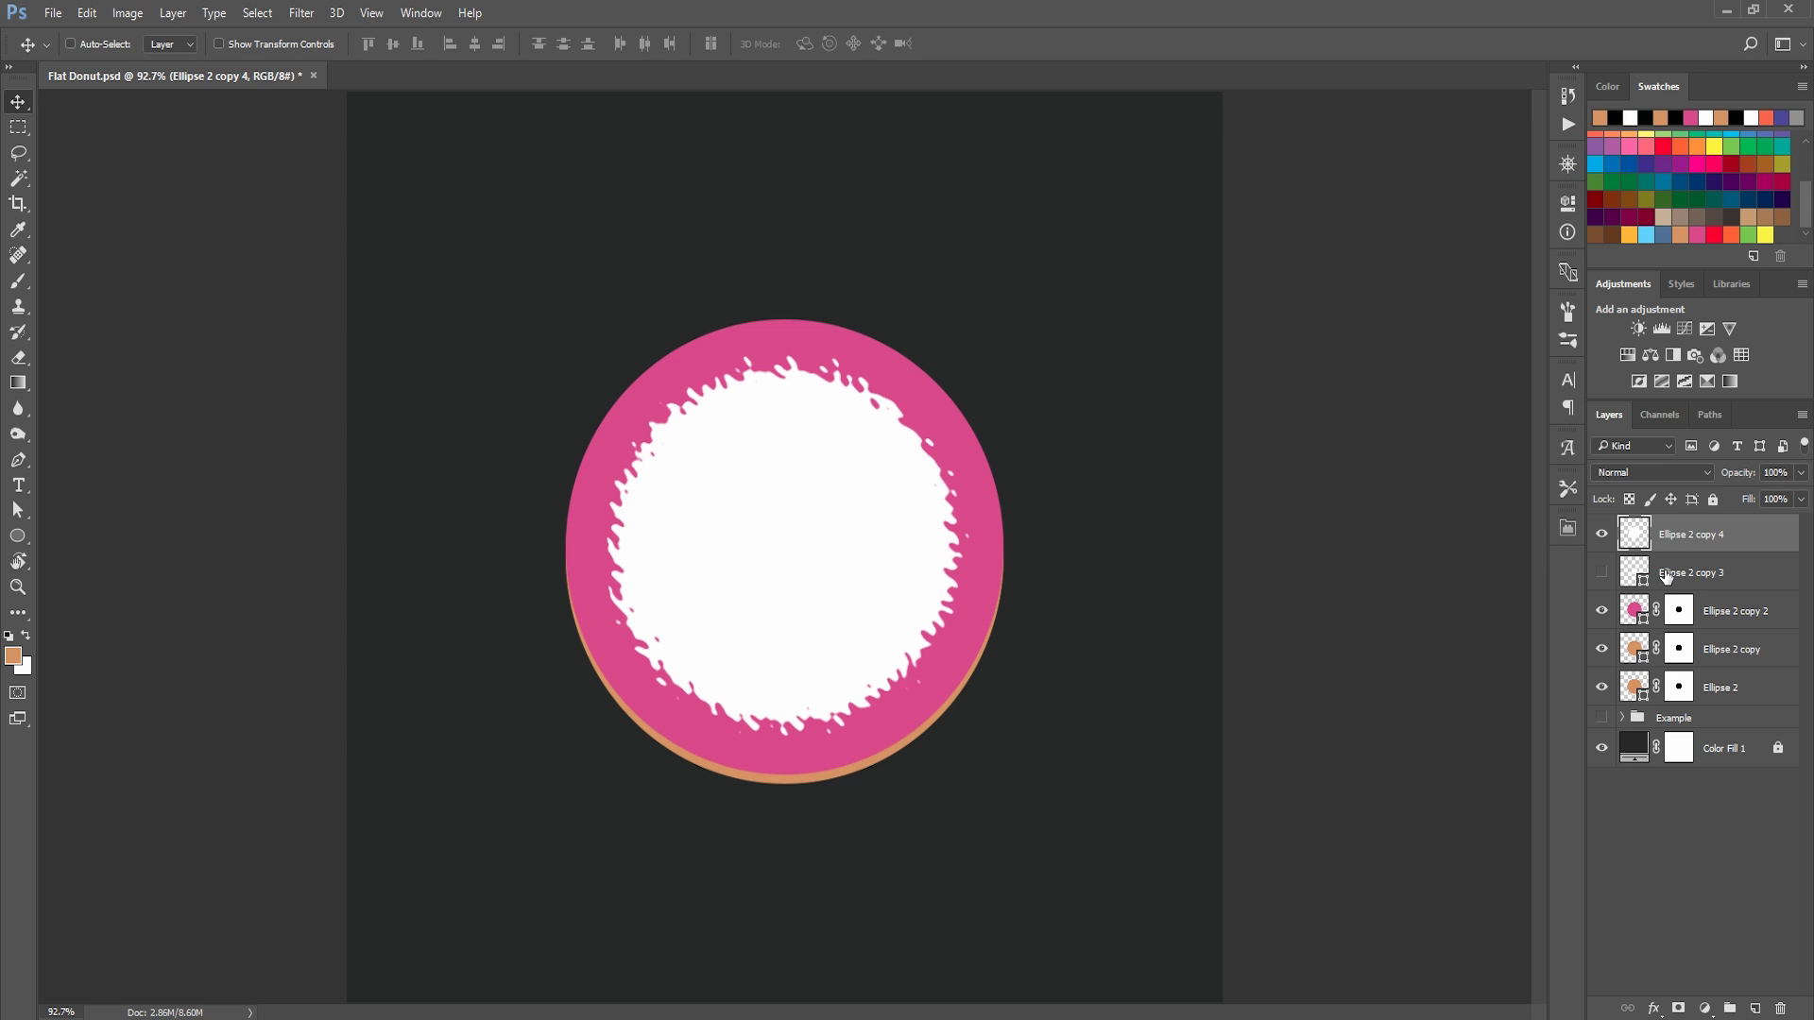
{"action": "key", "text": "ctrl"}
{"action": "left_click", "coordinate": [1641, 578], "text": "ctrl"}
{"action": "key", "text": "ctrl"}
{"action": "key", "text": "ctrl+shift+i"}
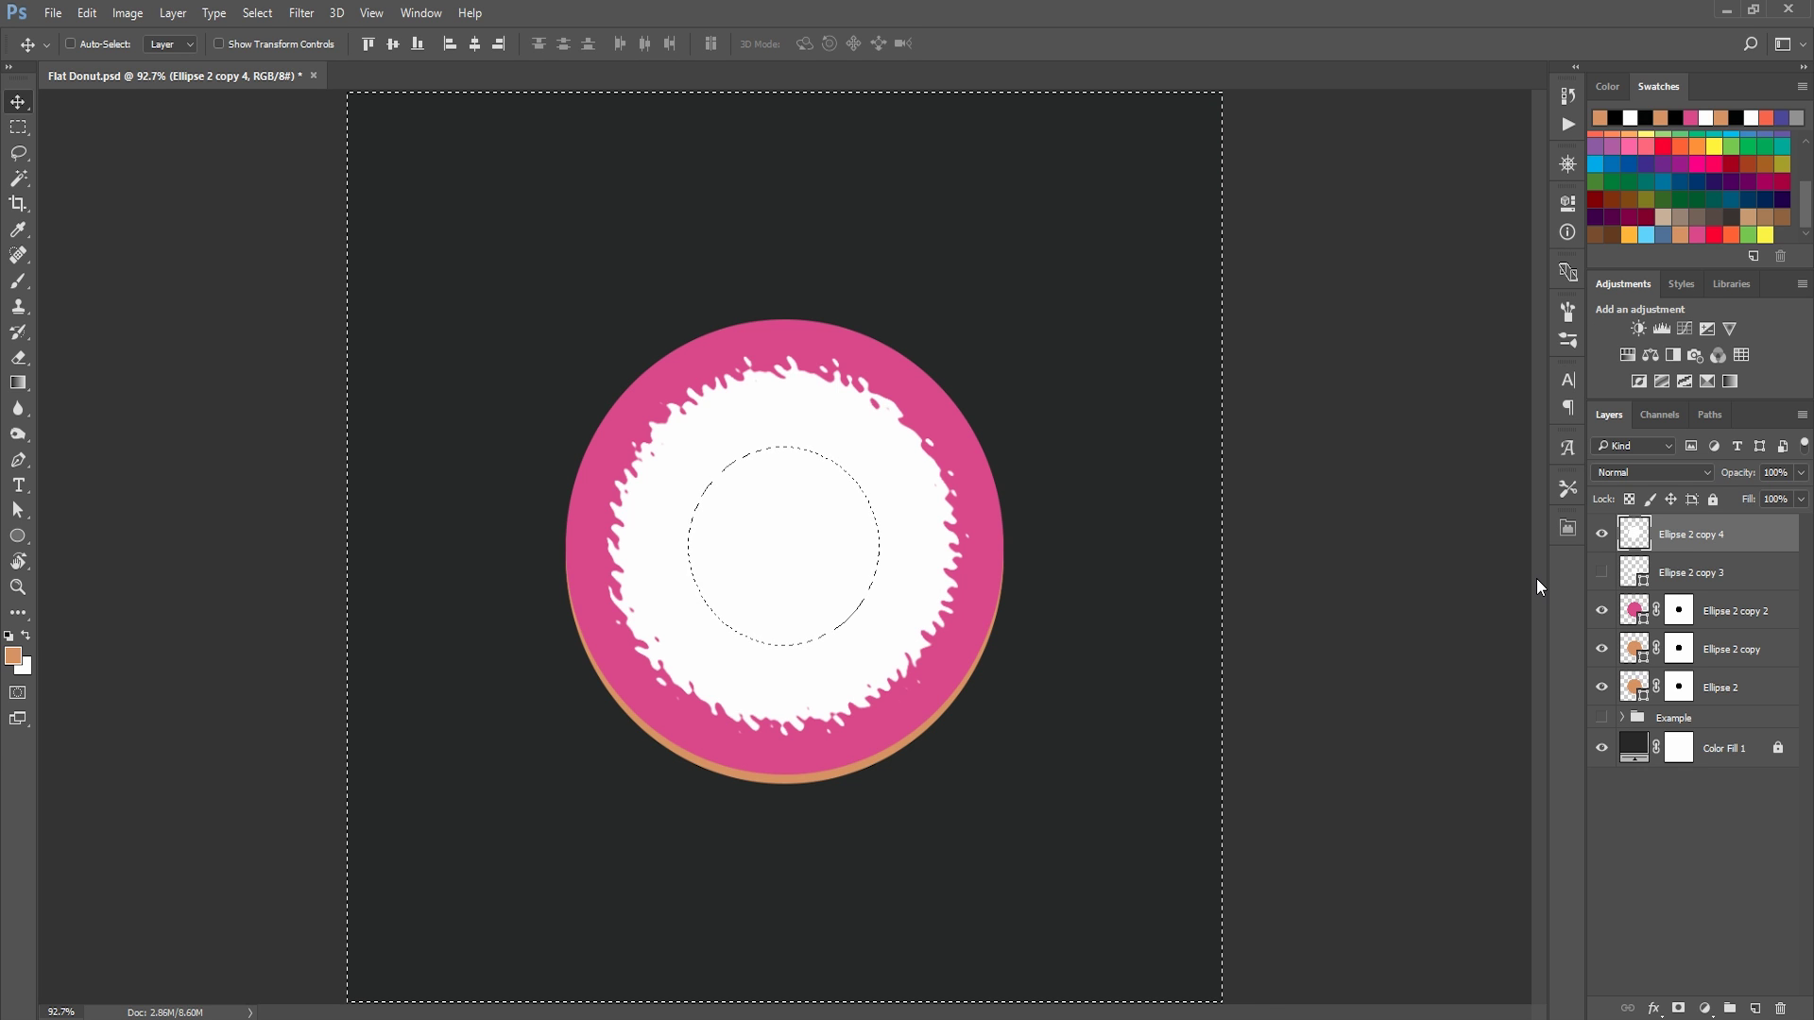
{"action": "left_click", "coordinate": [1678, 1009]}
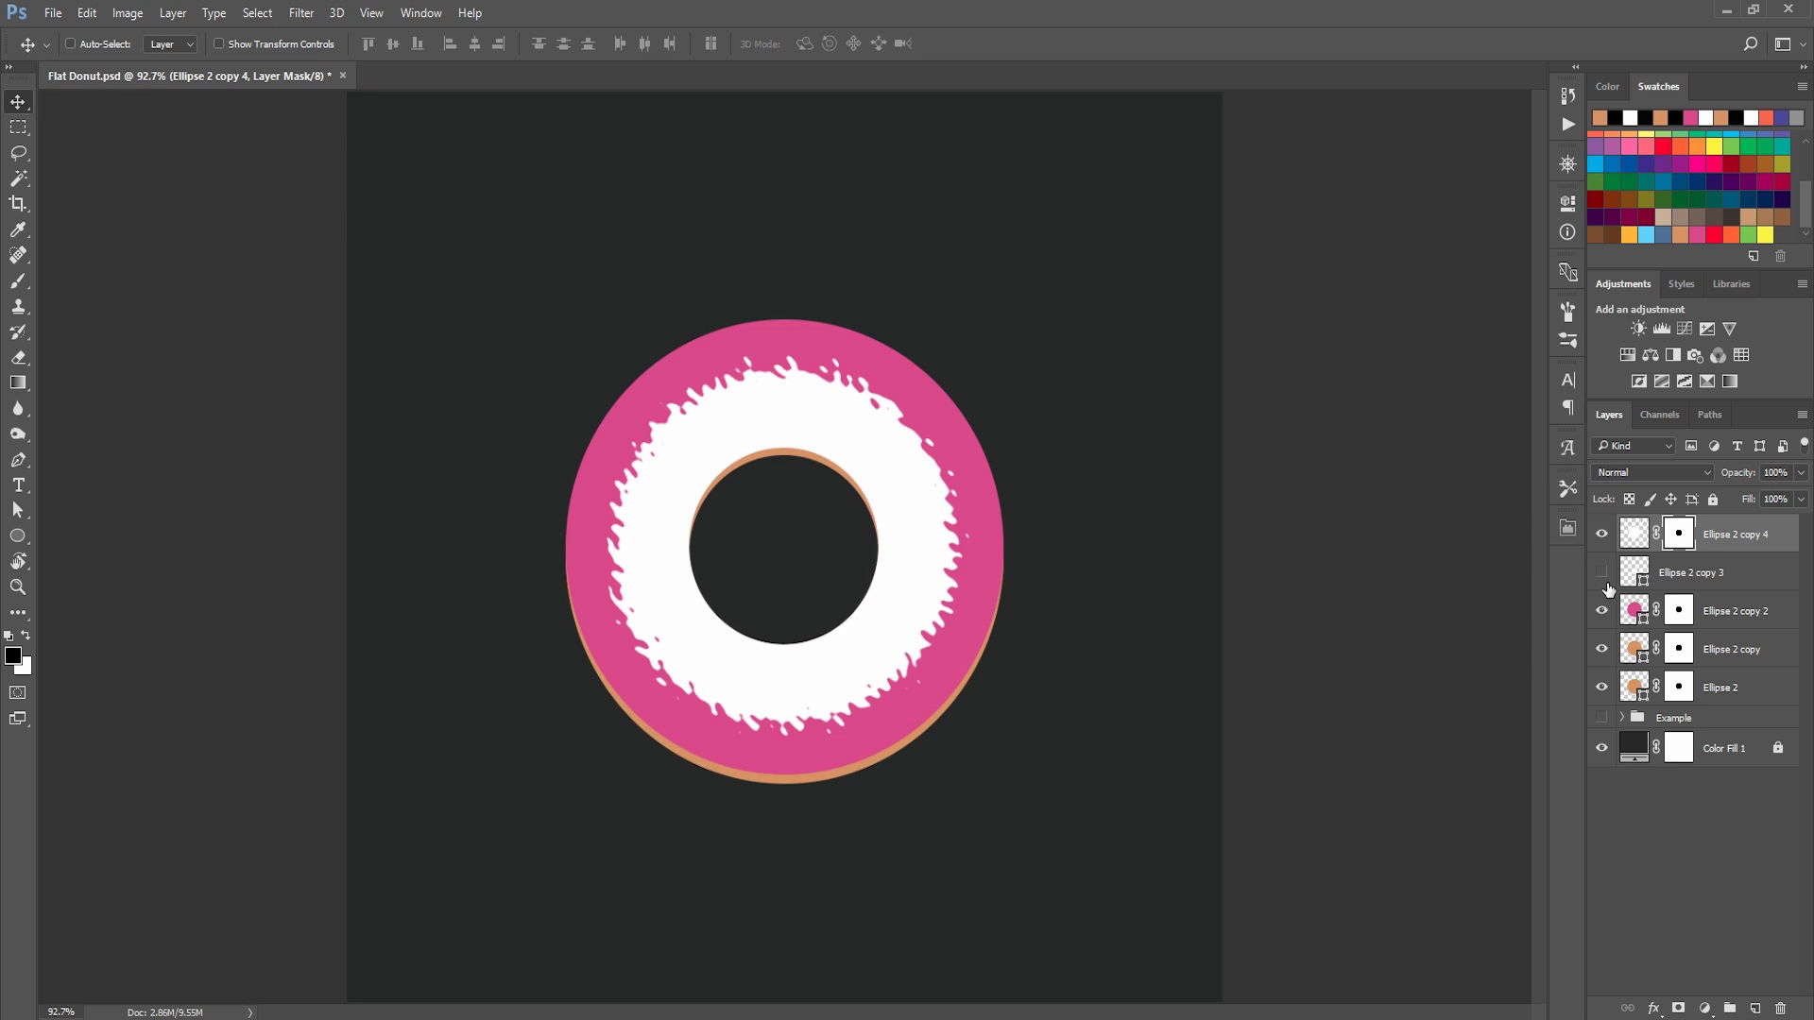
Try enlarging the icing layer slightly, then undo it and deselect all layers.
{"action": "key", "text": "ctrl"}
{"action": "left_click", "coordinate": [1692, 771]}
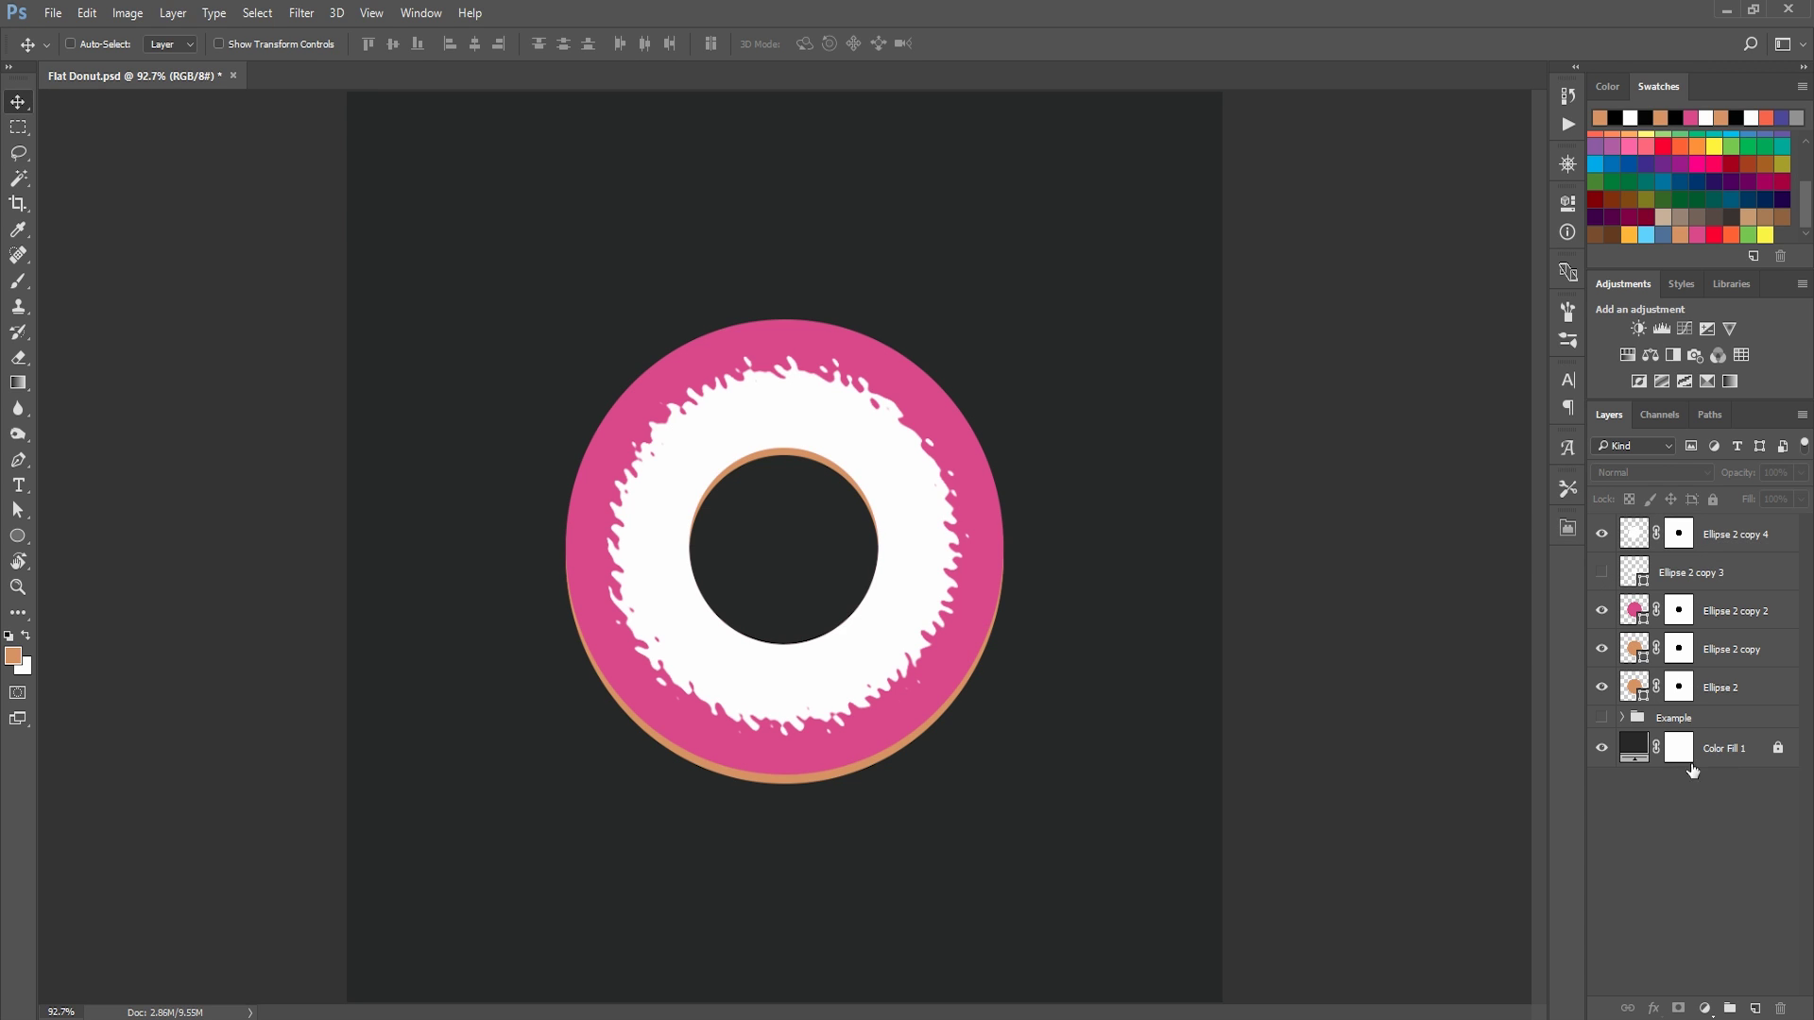
{"action": "left_click", "coordinate": [1751, 537]}
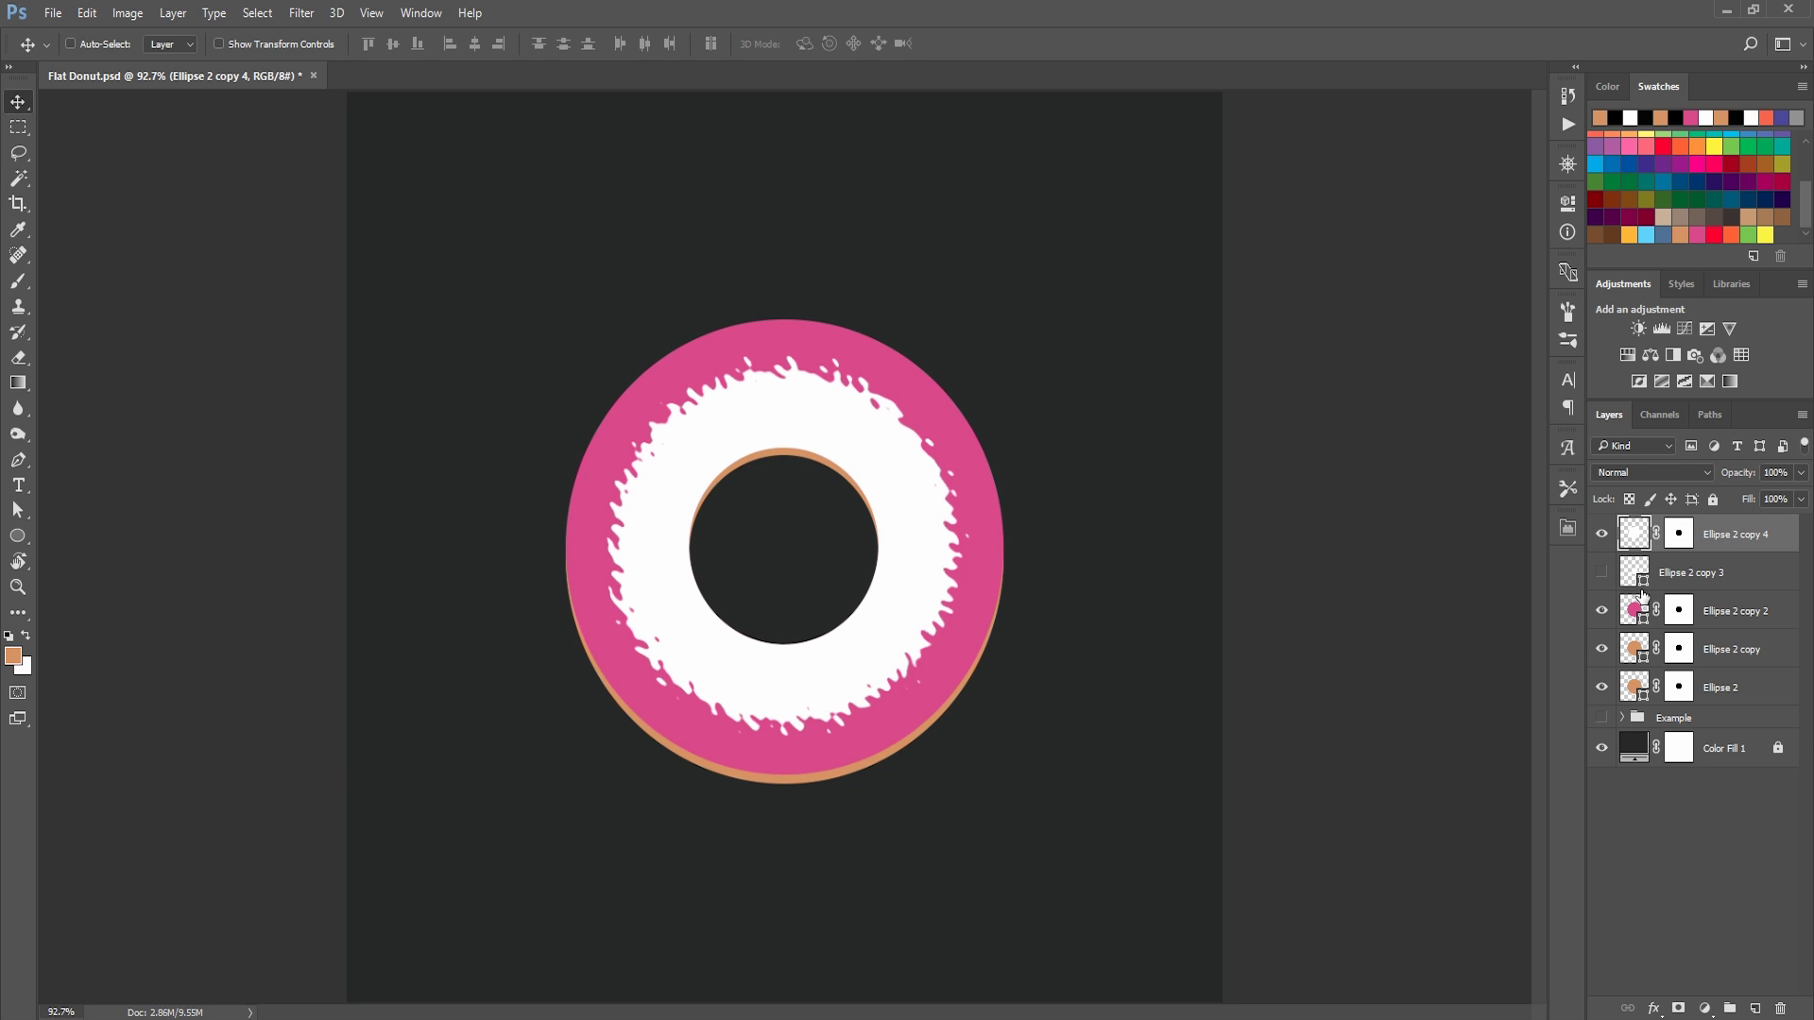
{"action": "key", "text": "ctrl+t"}
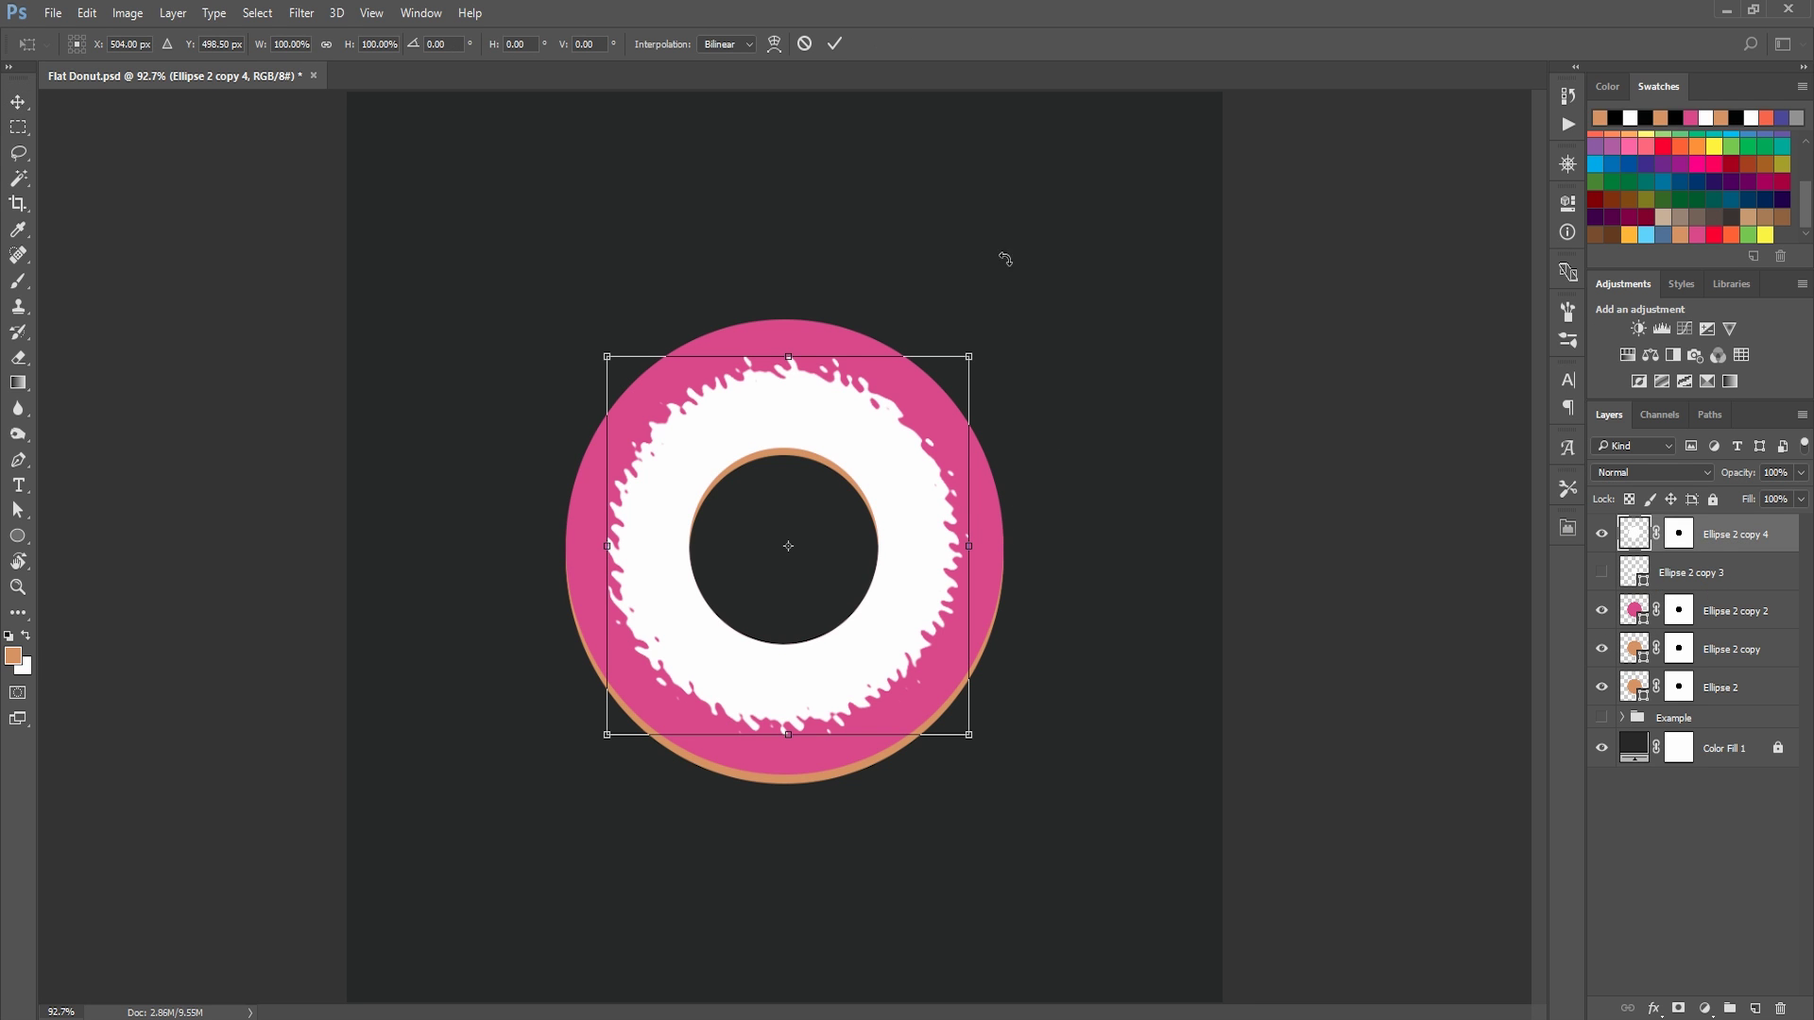
{"action": "left_click_drag", "start_coordinate": [973, 347], "coordinate": [985, 338]}
{"action": "key", "text": "Return"}
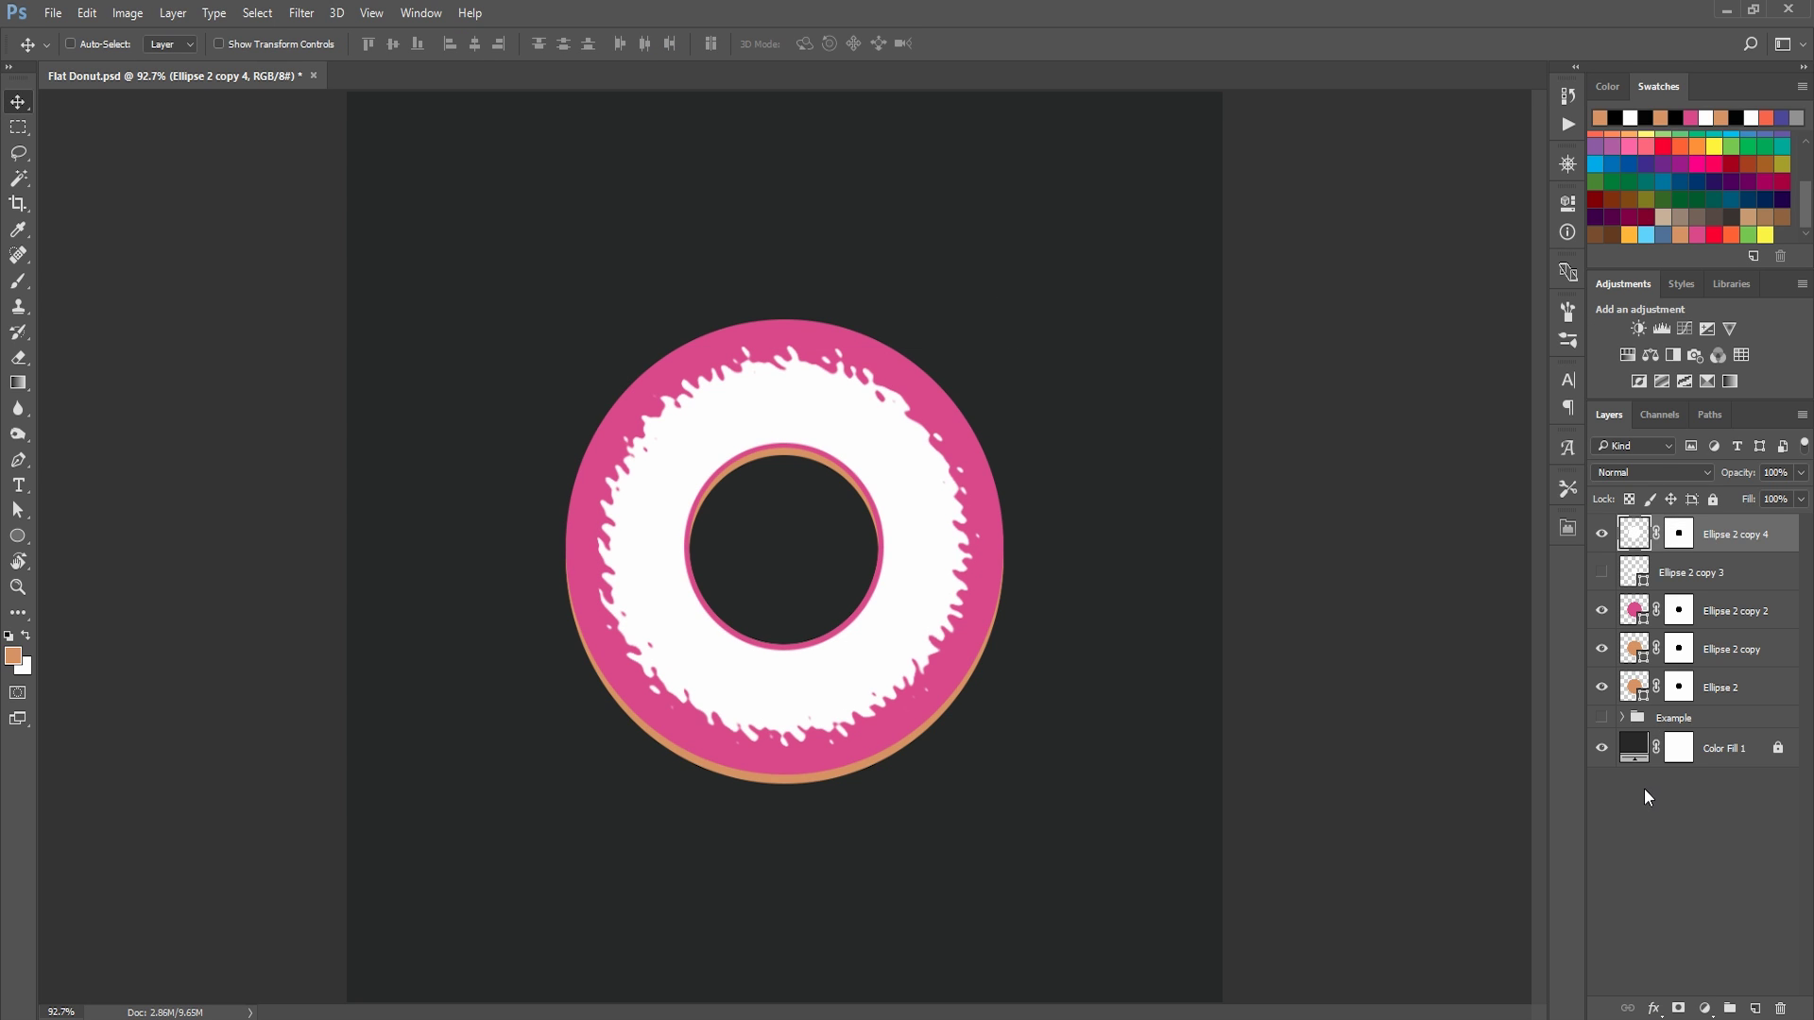
{"action": "key", "text": "ctrl+z"}
{"action": "left_click", "coordinate": [1726, 830]}
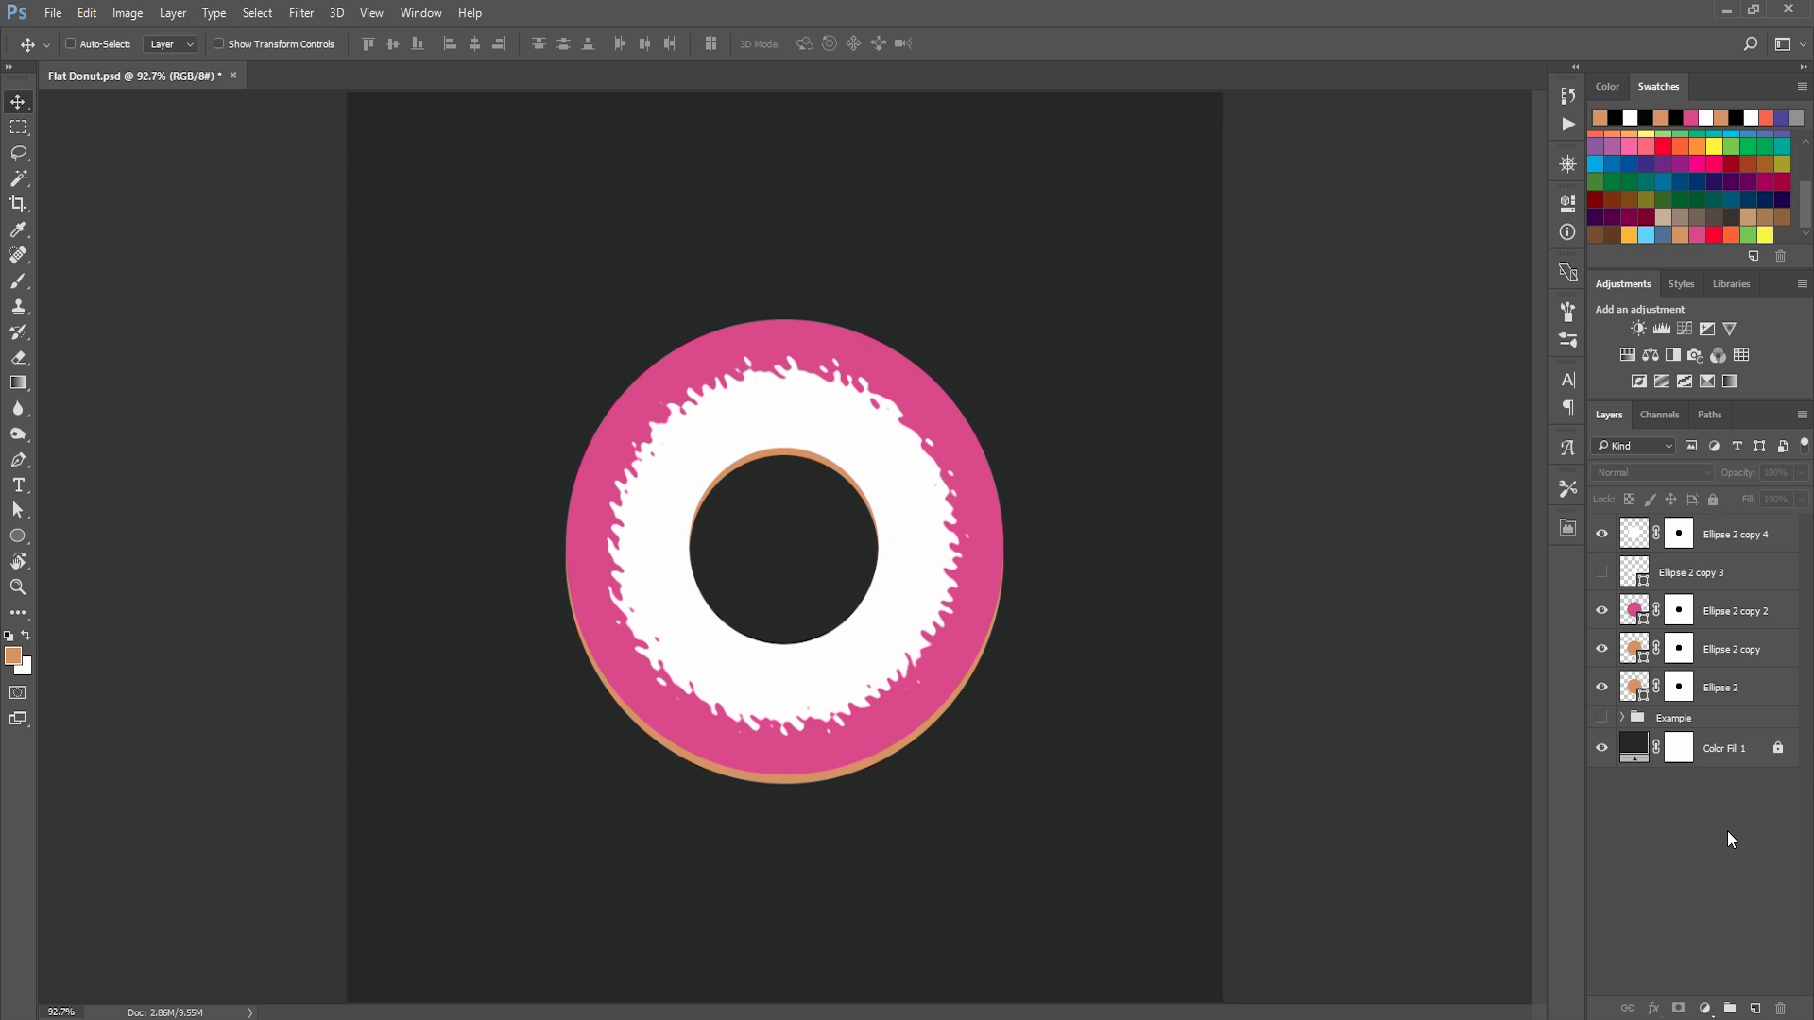
Draw a short red line across the upper icing with the Line tool.
{"action": "right_click", "coordinate": [20, 544]}
{"action": "left_click", "coordinate": [103, 610]}
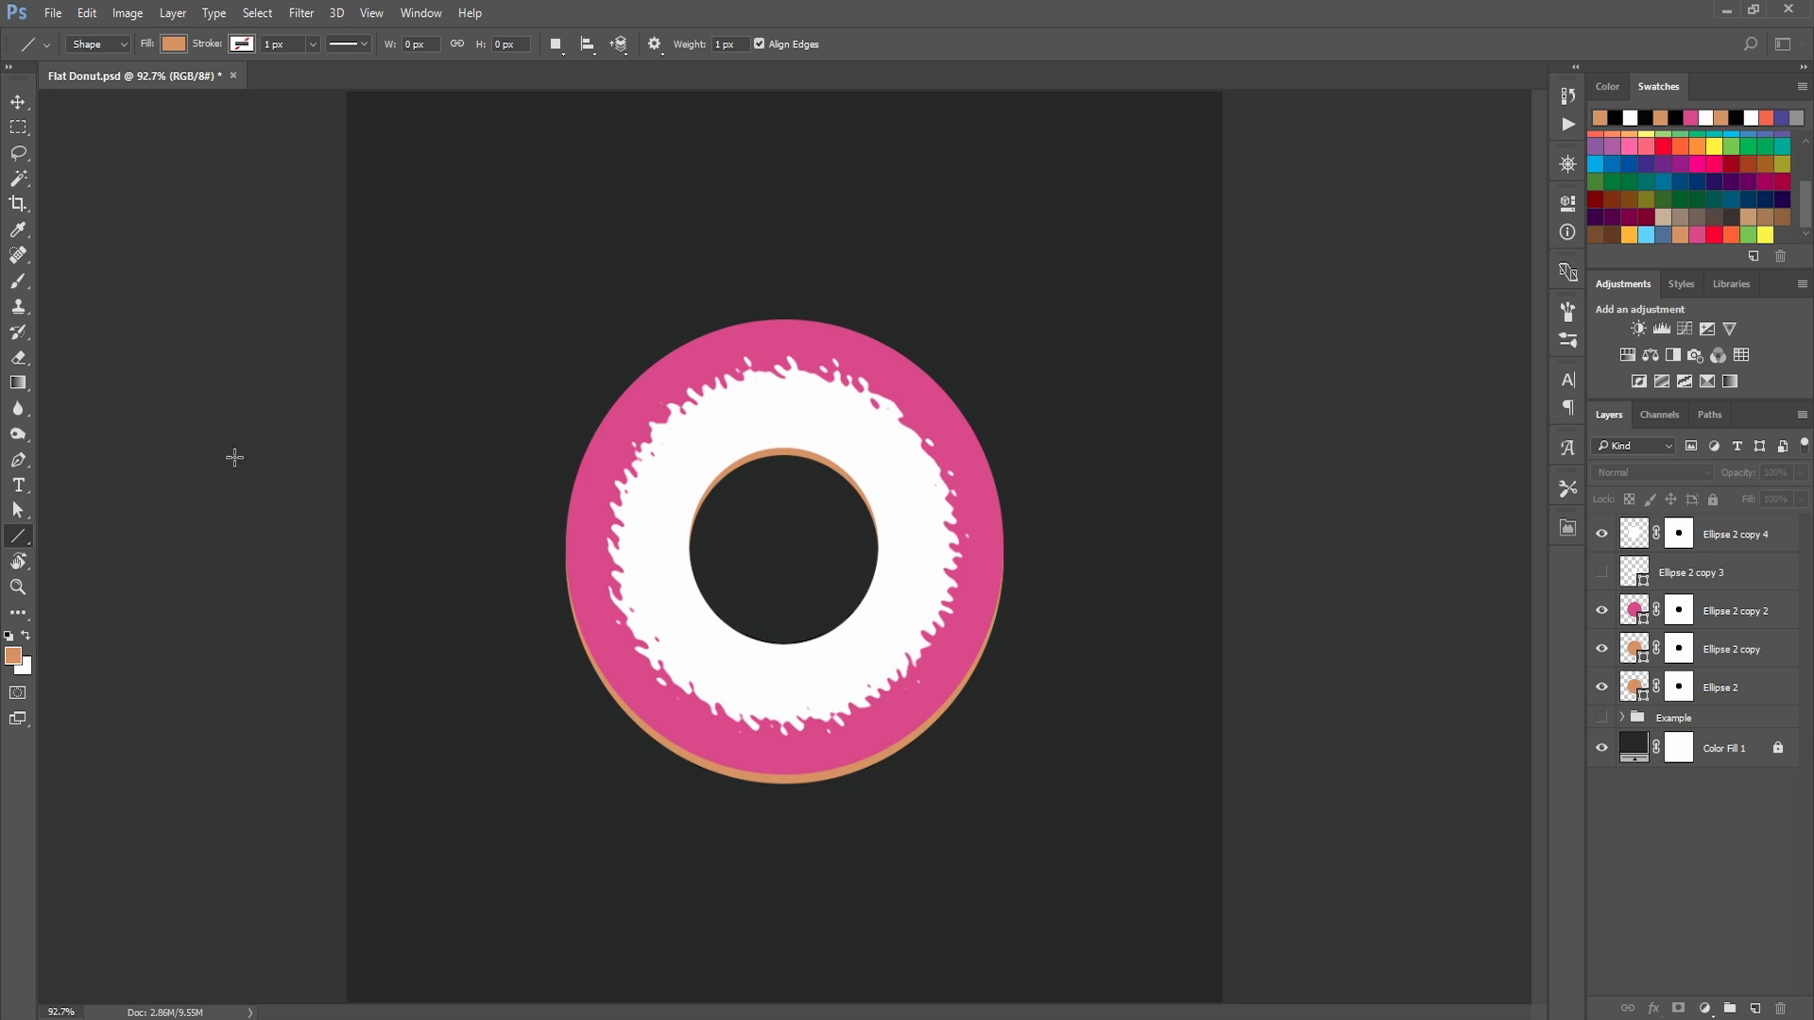
{"action": "left_click", "coordinate": [1717, 237]}
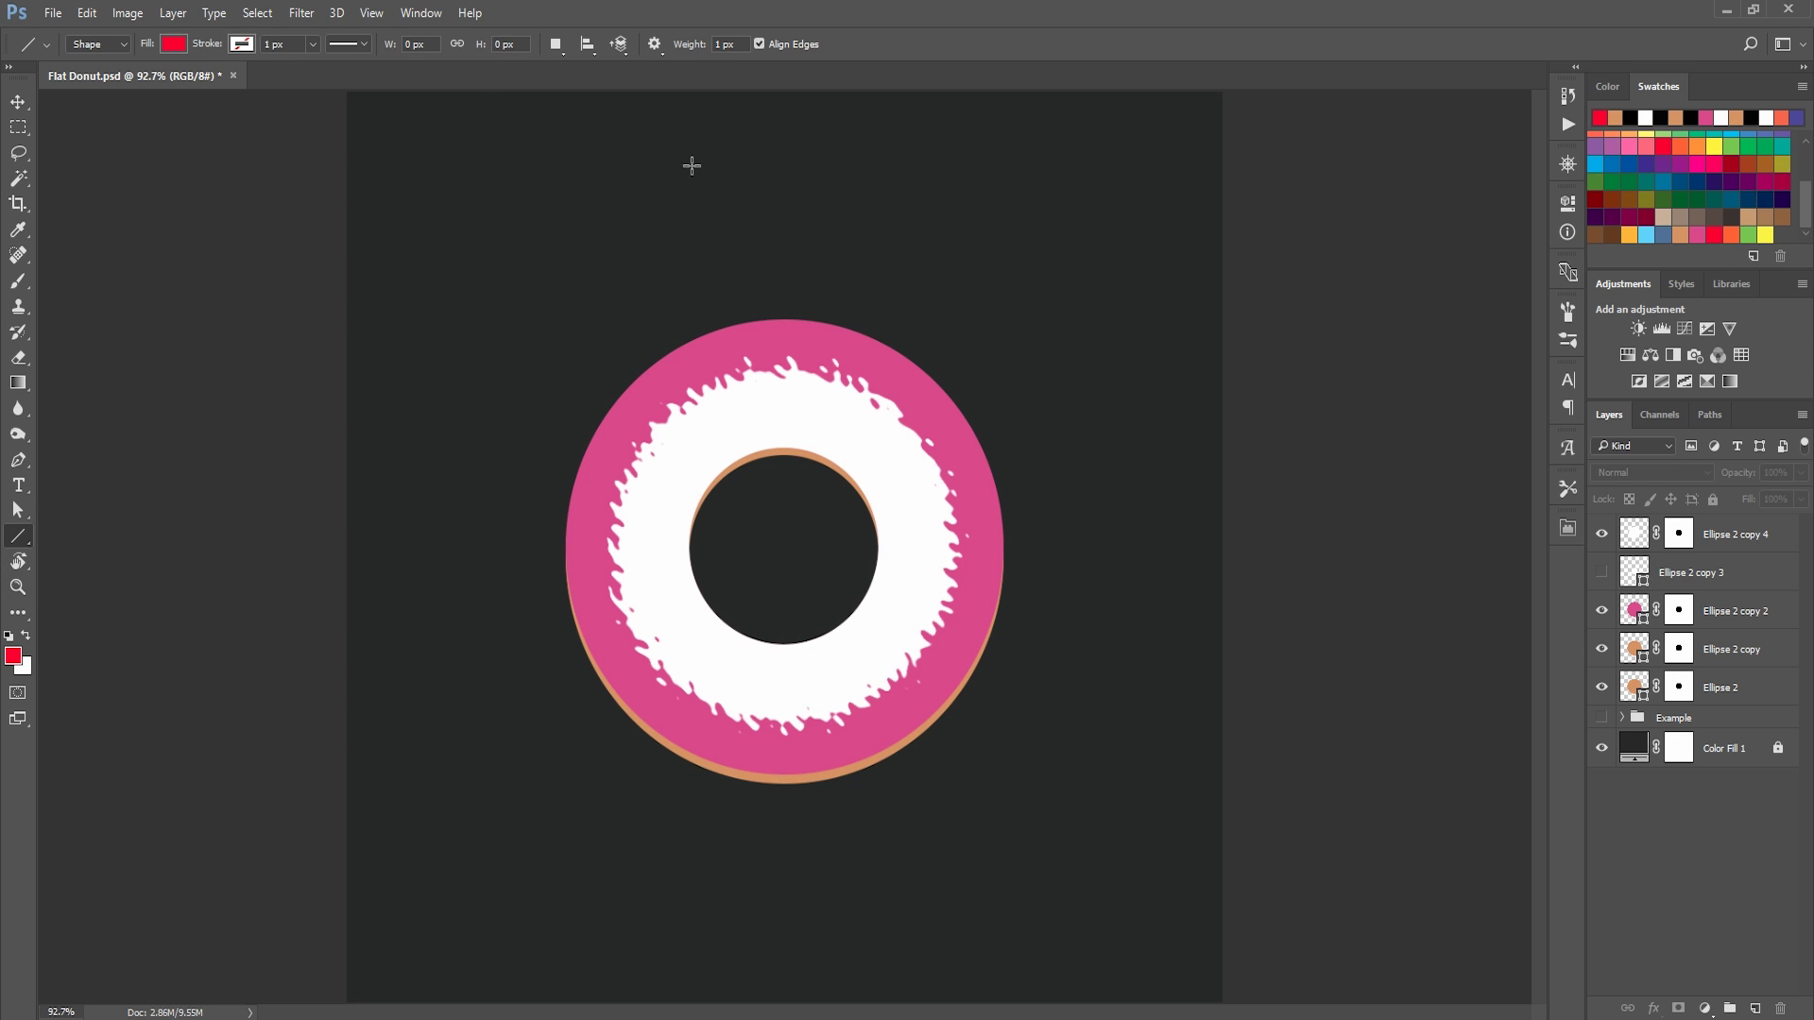
{"action": "left_click", "coordinate": [173, 43]}
{"action": "left_click", "coordinate": [362, 213]}
{"action": "left_click_drag", "start_coordinate": [718, 416], "coordinate": [752, 417]}
Adjust the red line to a 36 × 3 px sprinkle with a 3 px weight.
{"action": "left_click", "coordinate": [17, 101]}
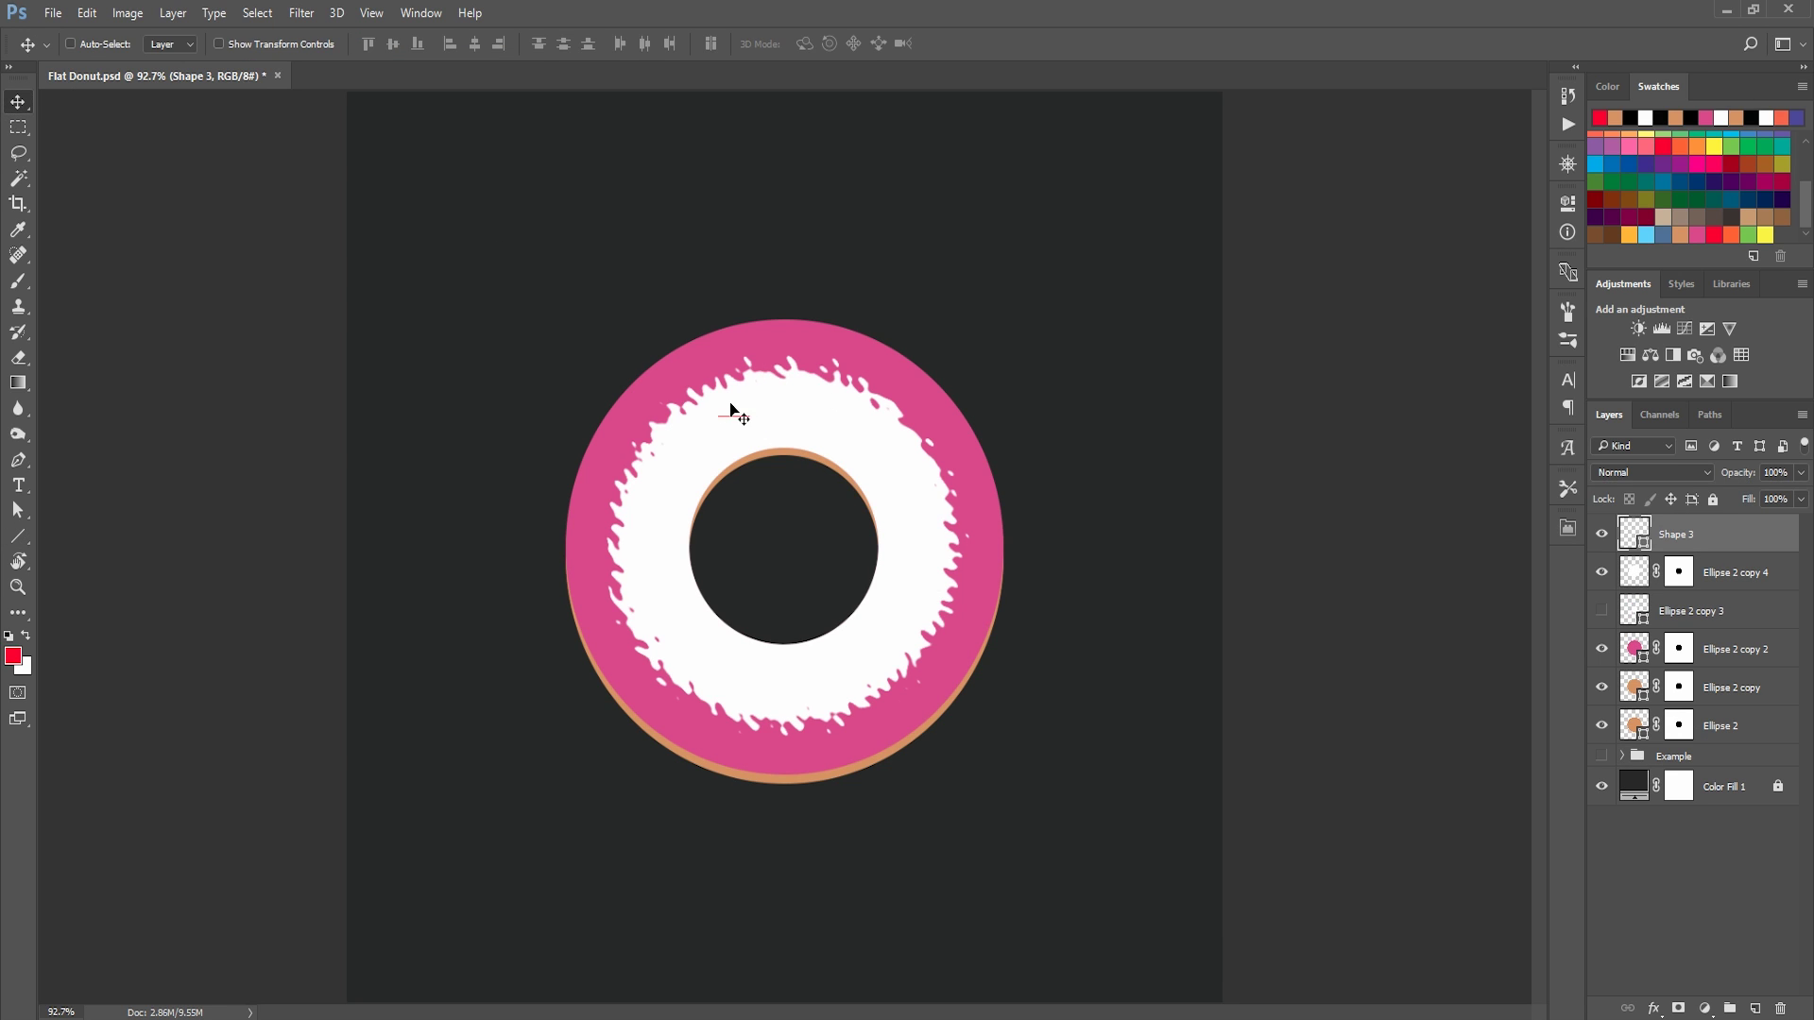
{"action": "key", "text": "u"}
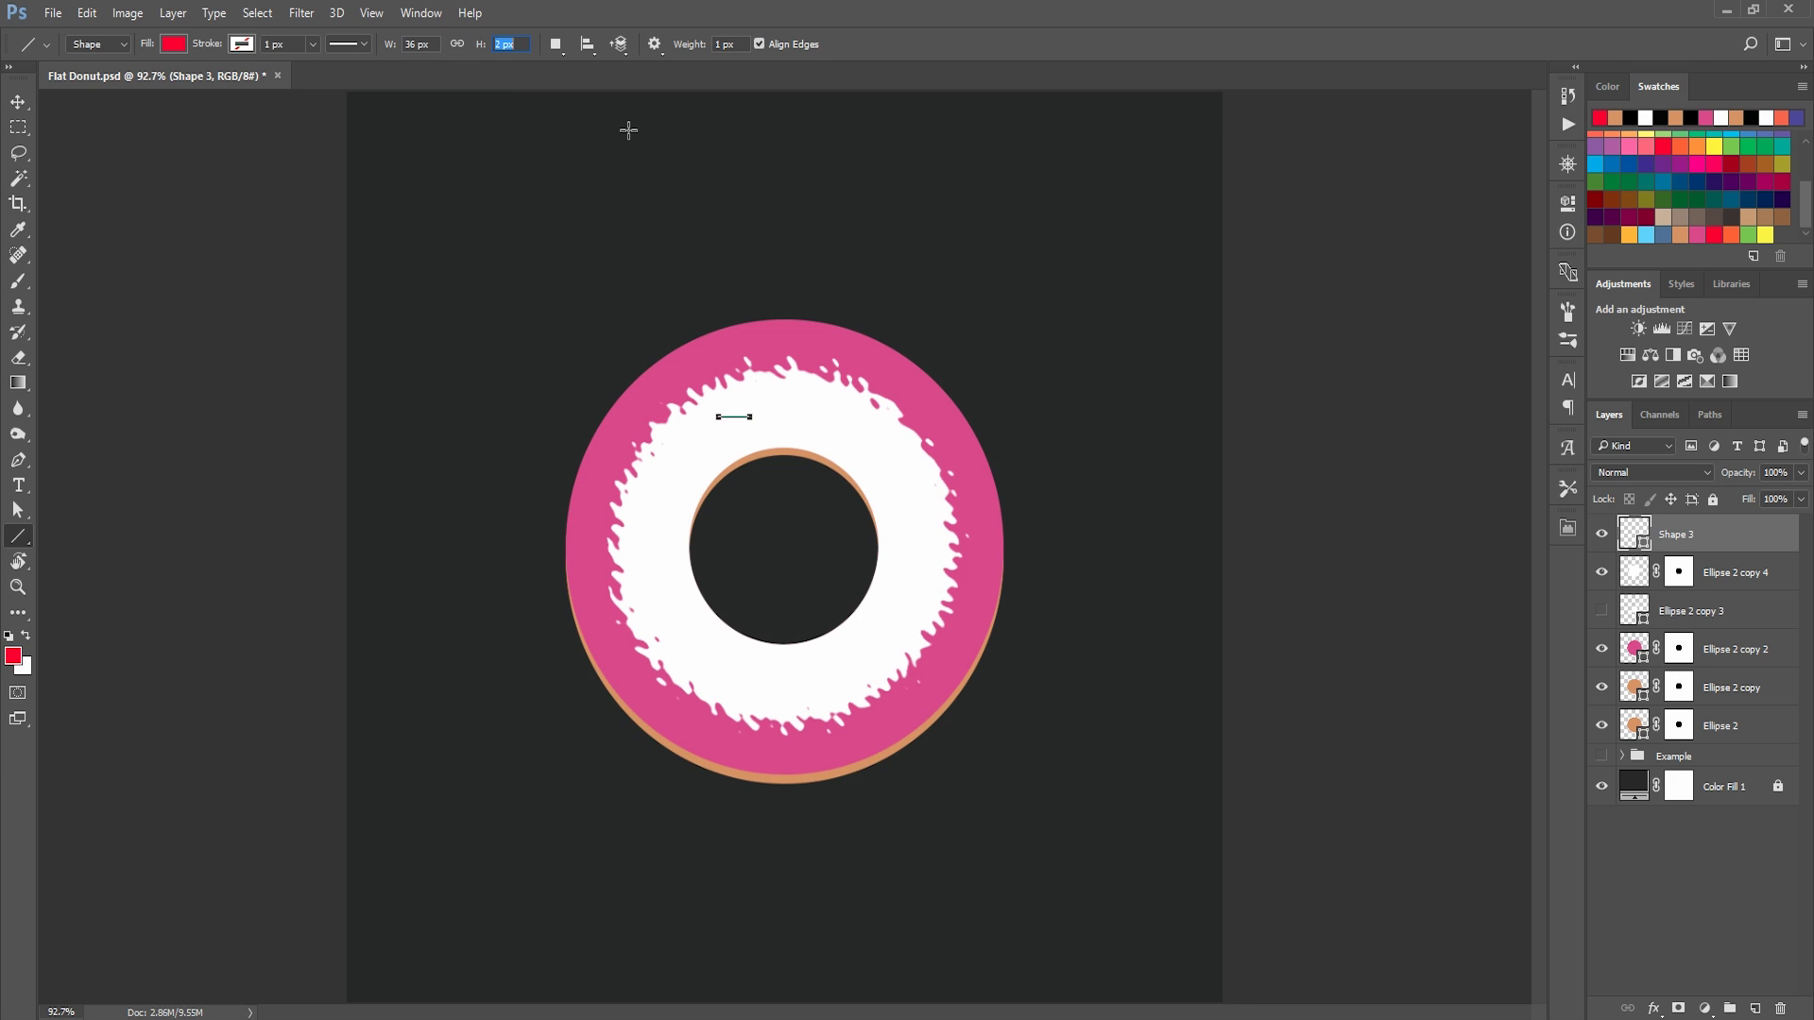
{"action": "left_click", "coordinate": [18, 101]}
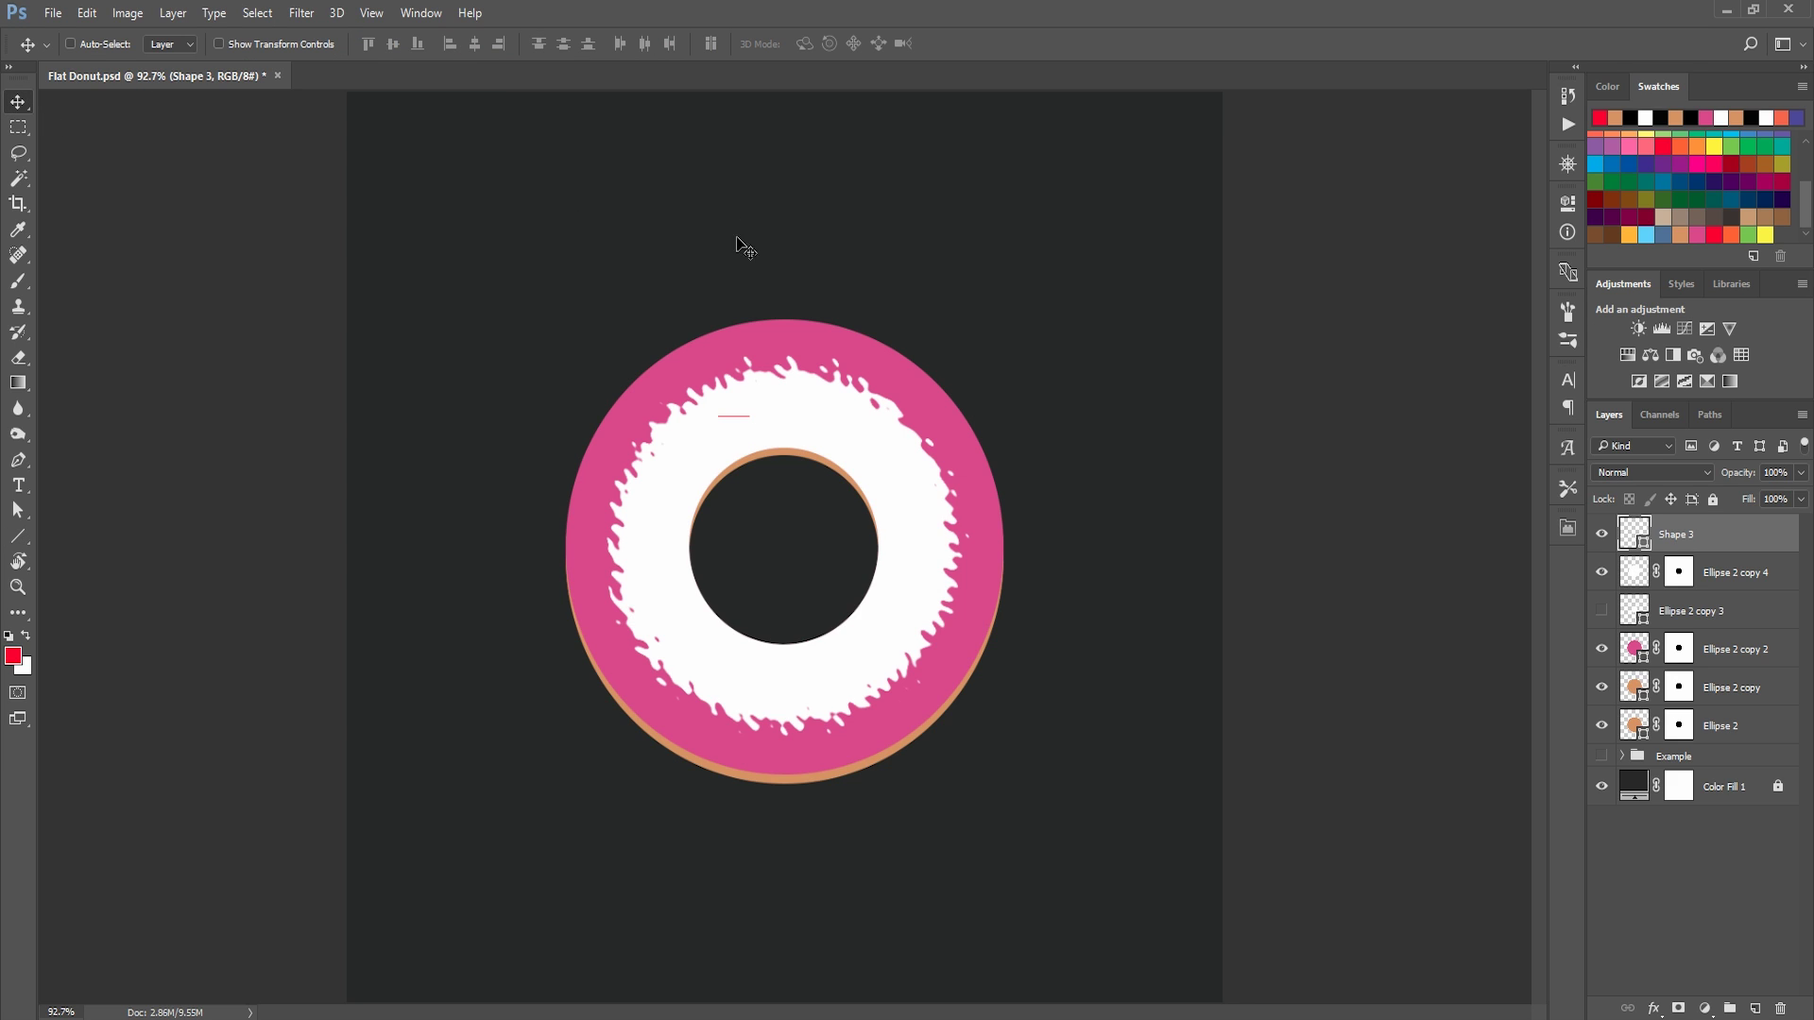
{"action": "scroll", "coordinate": [802, 478], "scroll_direction": "up", "scroll_amount": 3}
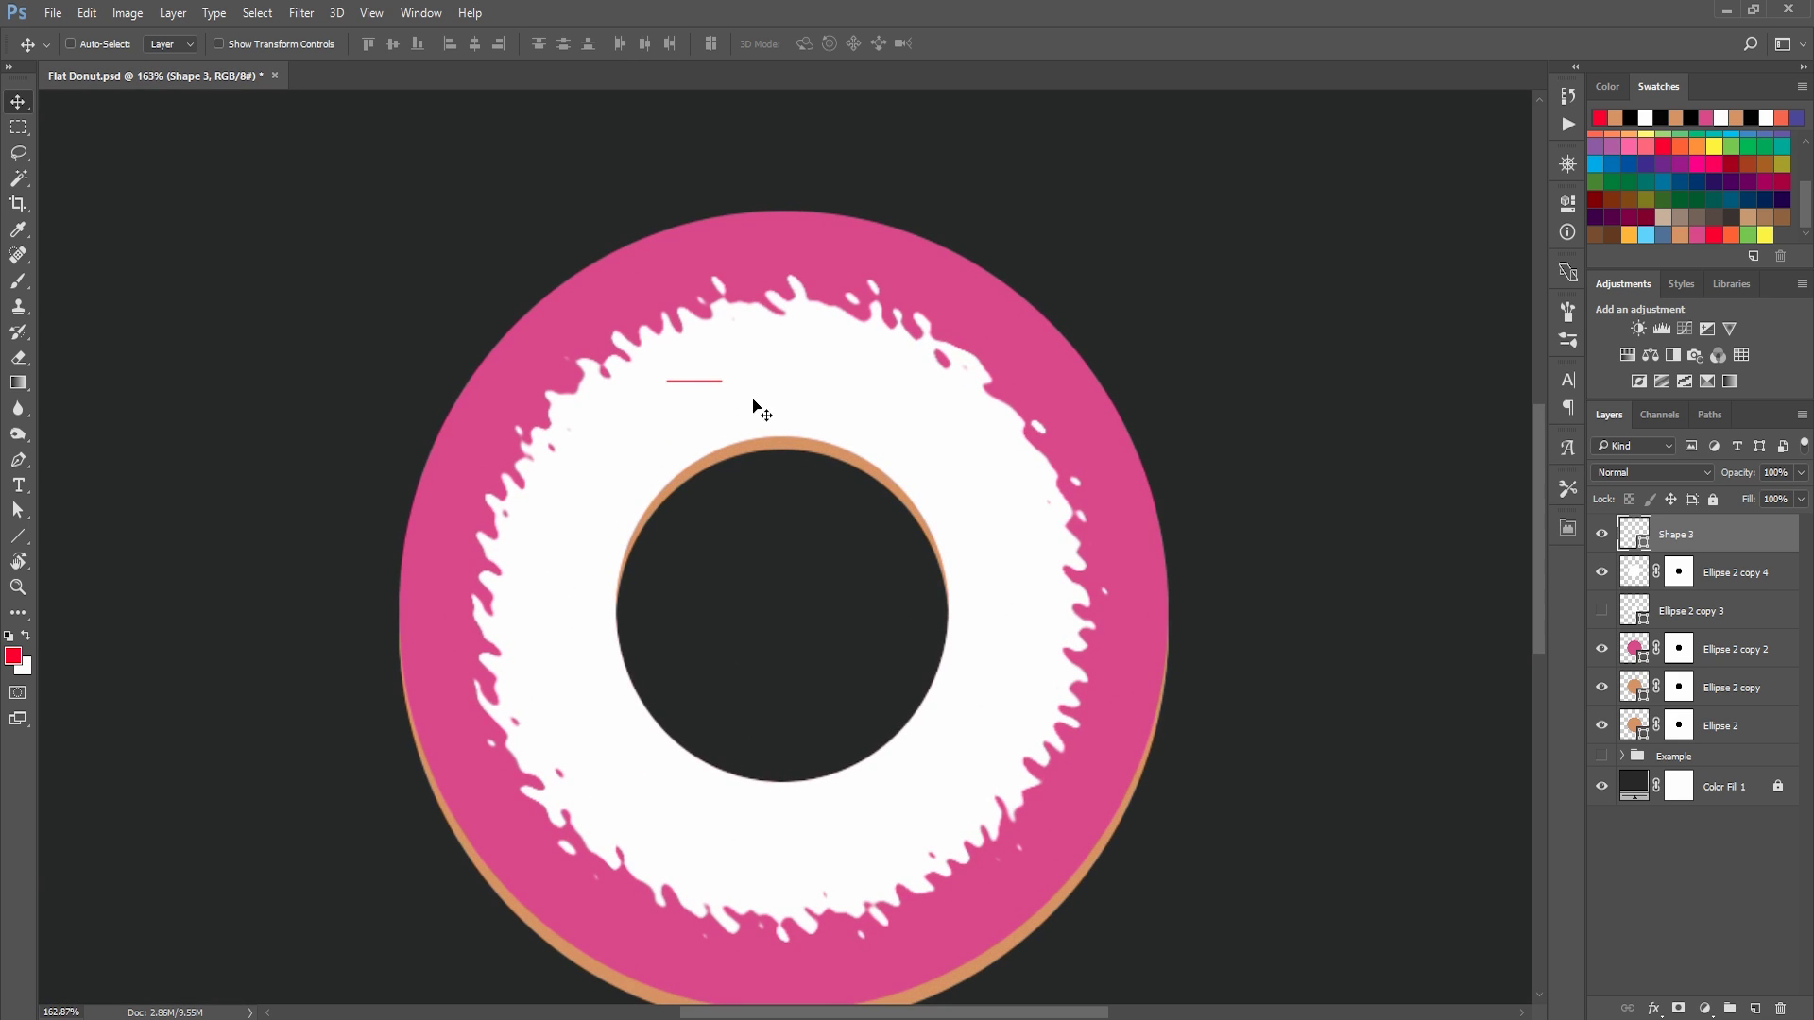
{"action": "key", "text": "u"}
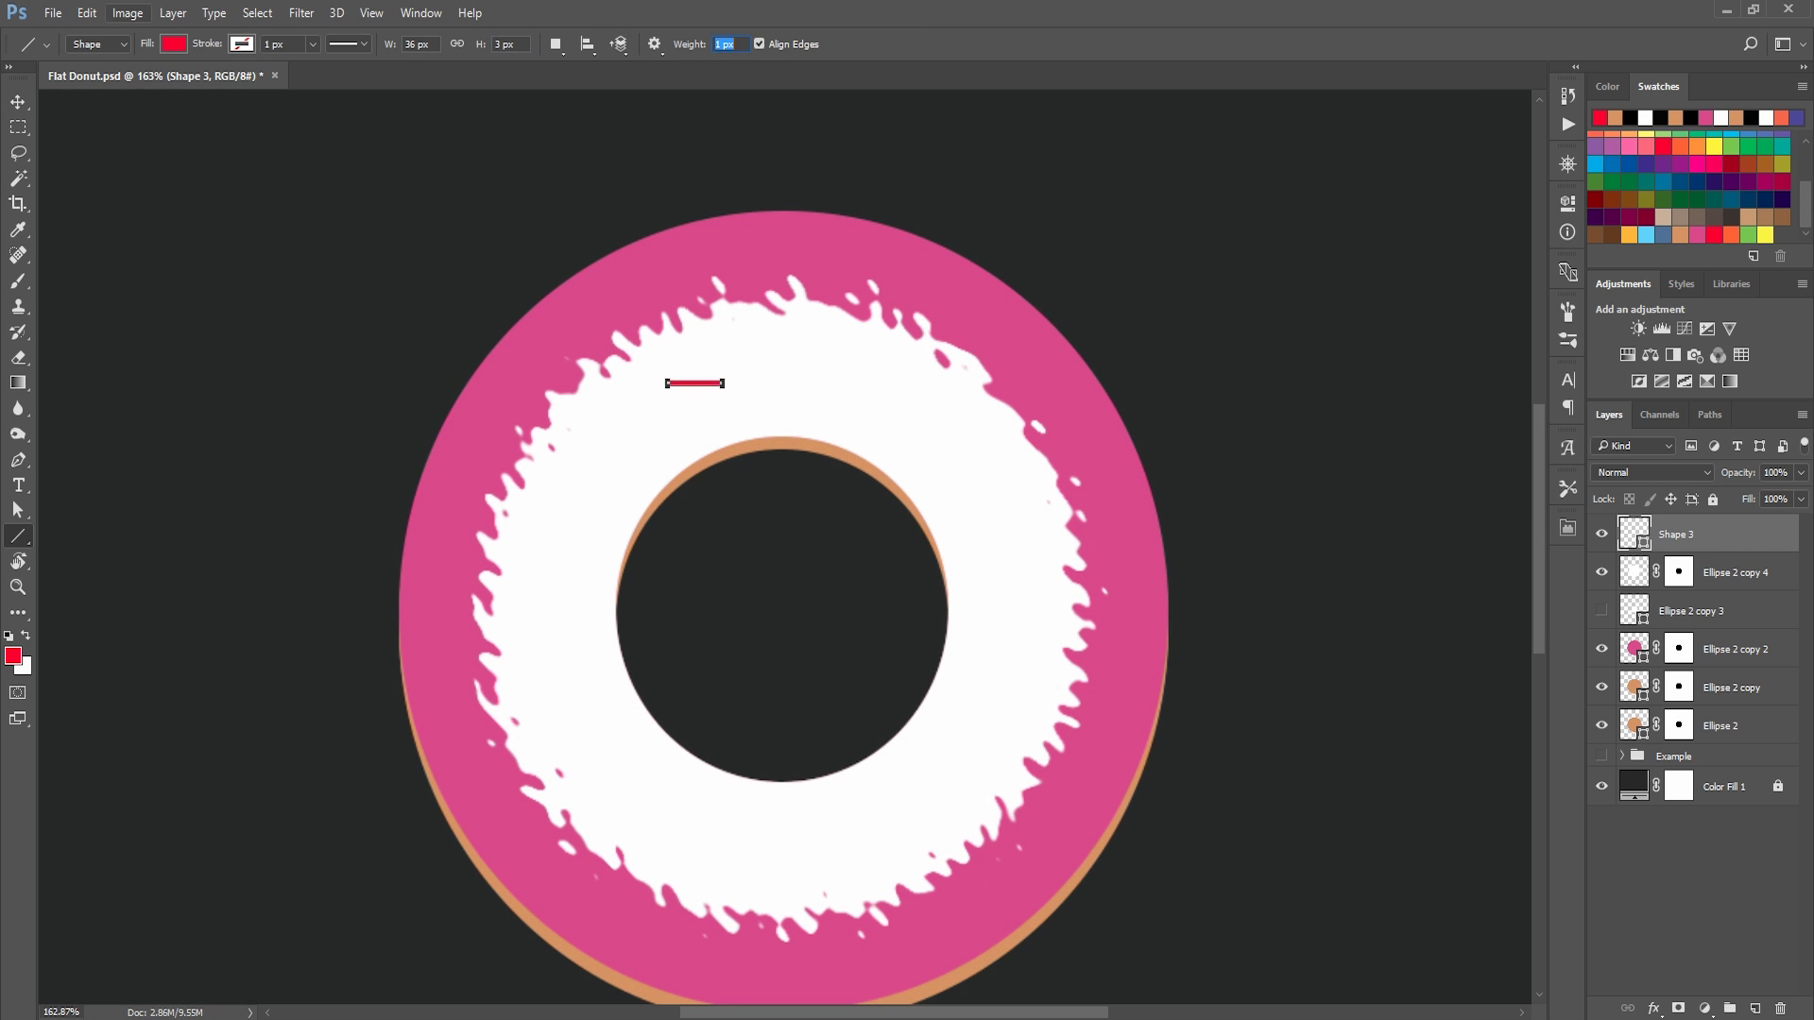
{"action": "left_click", "coordinate": [27, 101]}
{"action": "scroll", "coordinate": [691, 427], "scroll_direction": "down", "scroll_amount": 4}
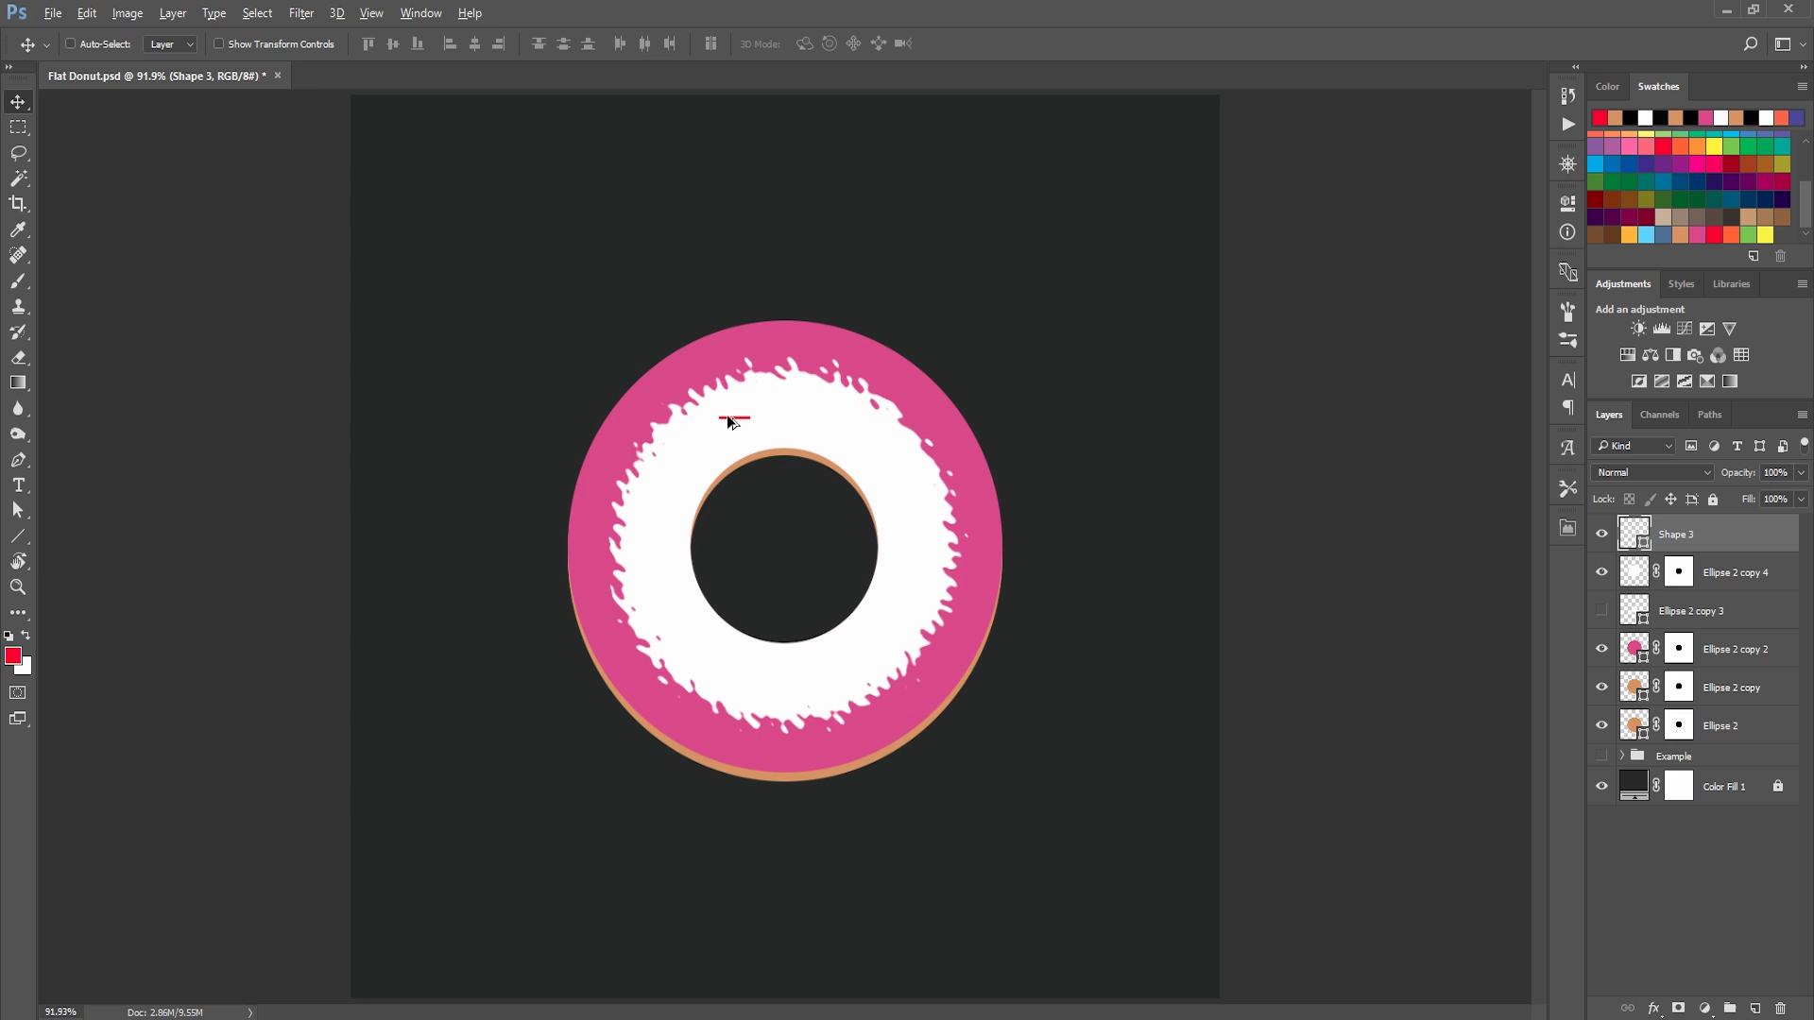
Duplicate the red line three times, recolouring the copies orange, green and yellow (fff200).
{"action": "left_click_drag", "start_coordinate": [730, 422], "coordinate": [822, 427]}
{"action": "double_click", "coordinate": [1632, 535]}
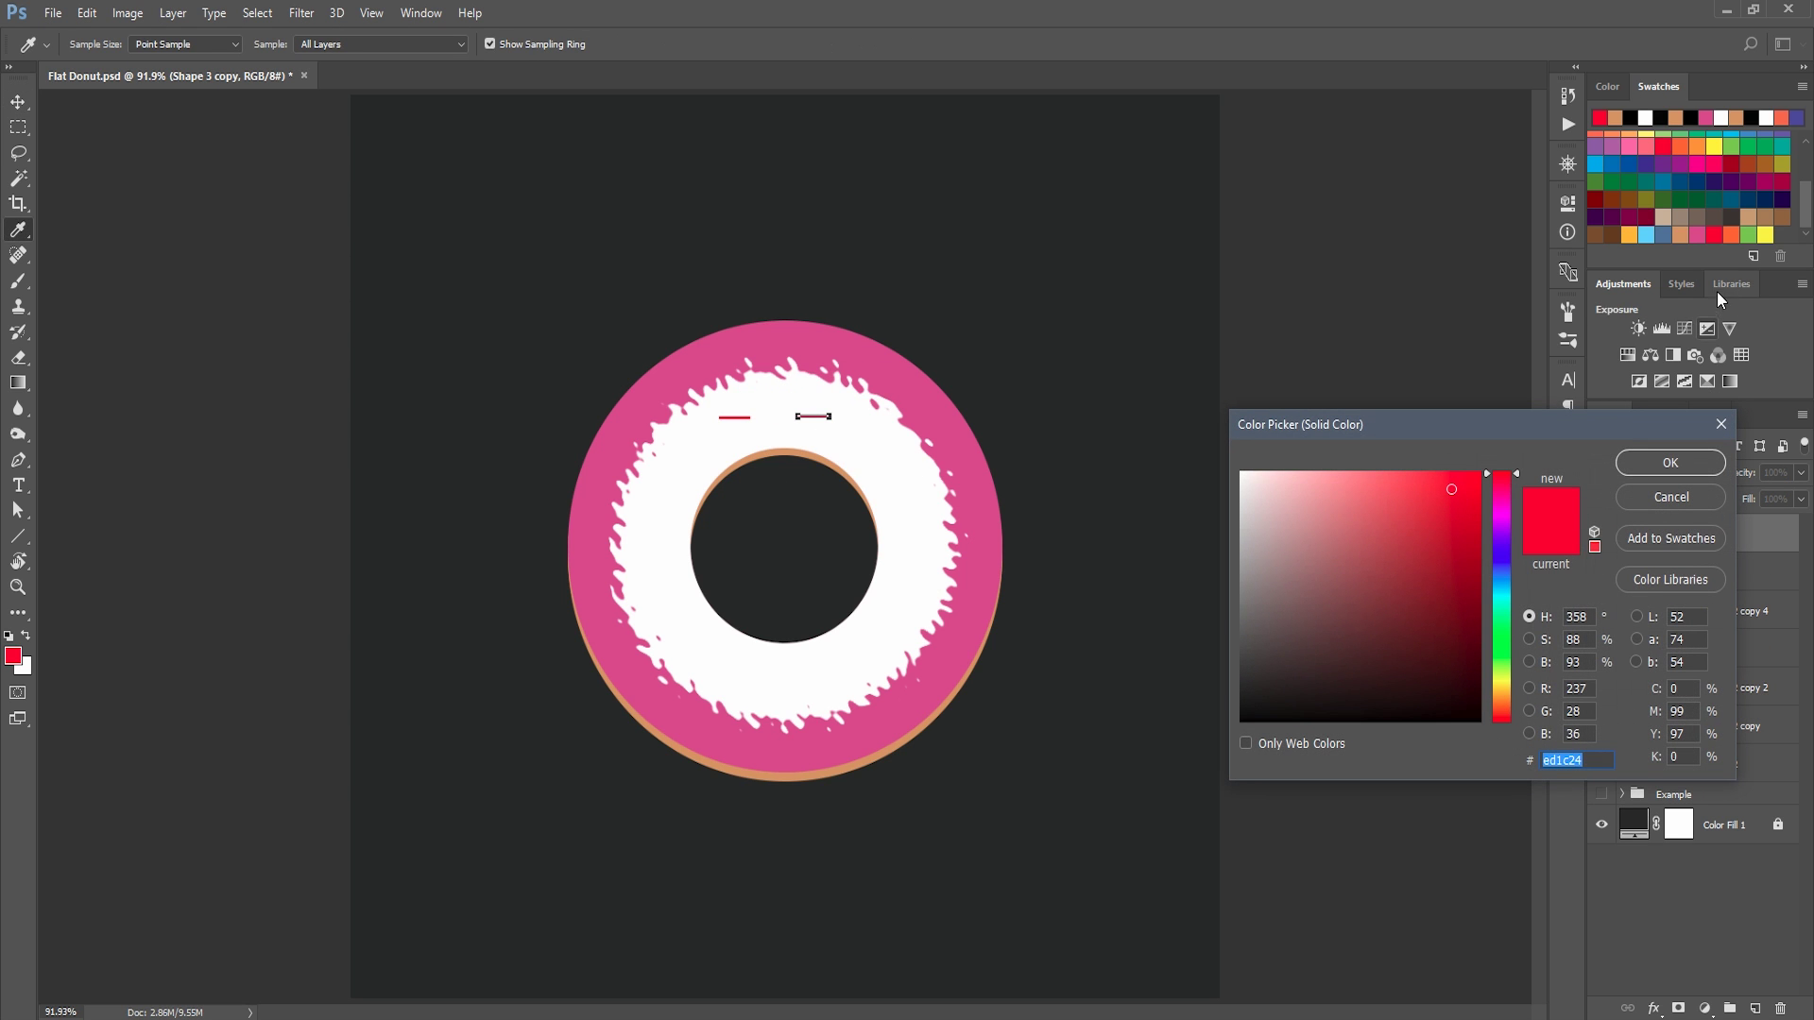
{"action": "left_click", "coordinate": [1736, 233]}
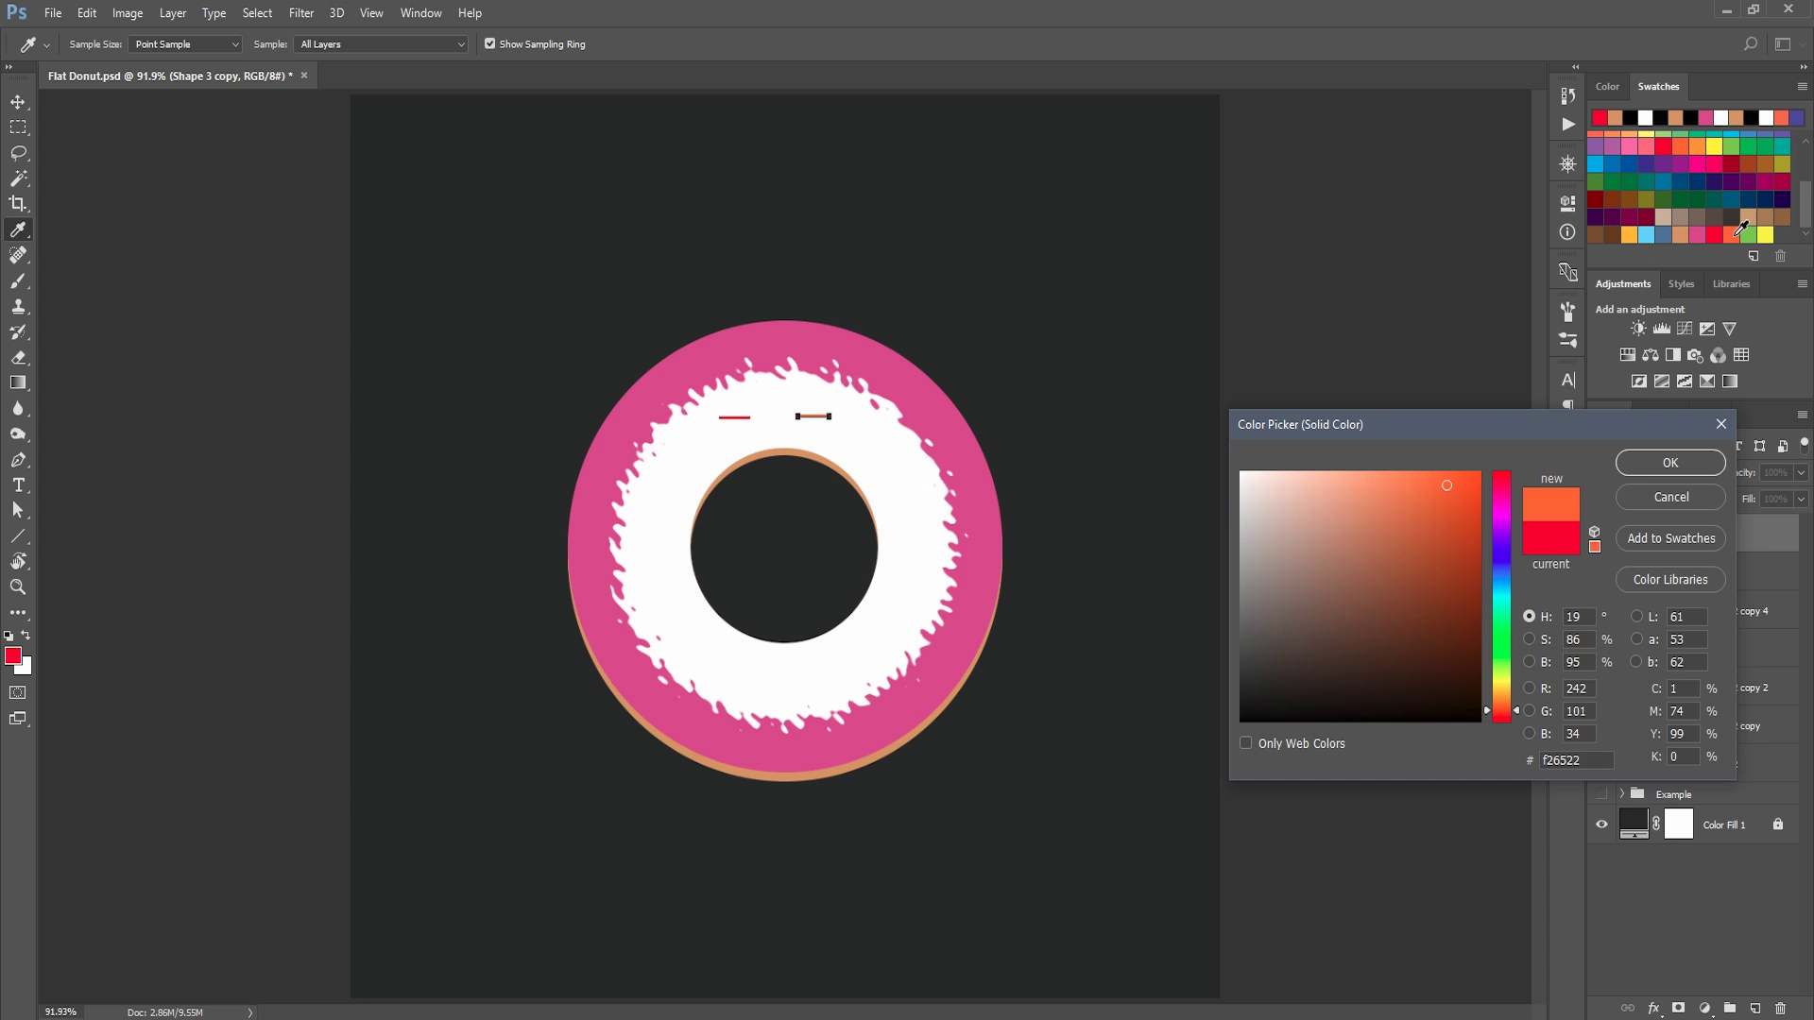
{"action": "left_click", "coordinate": [1634, 462]}
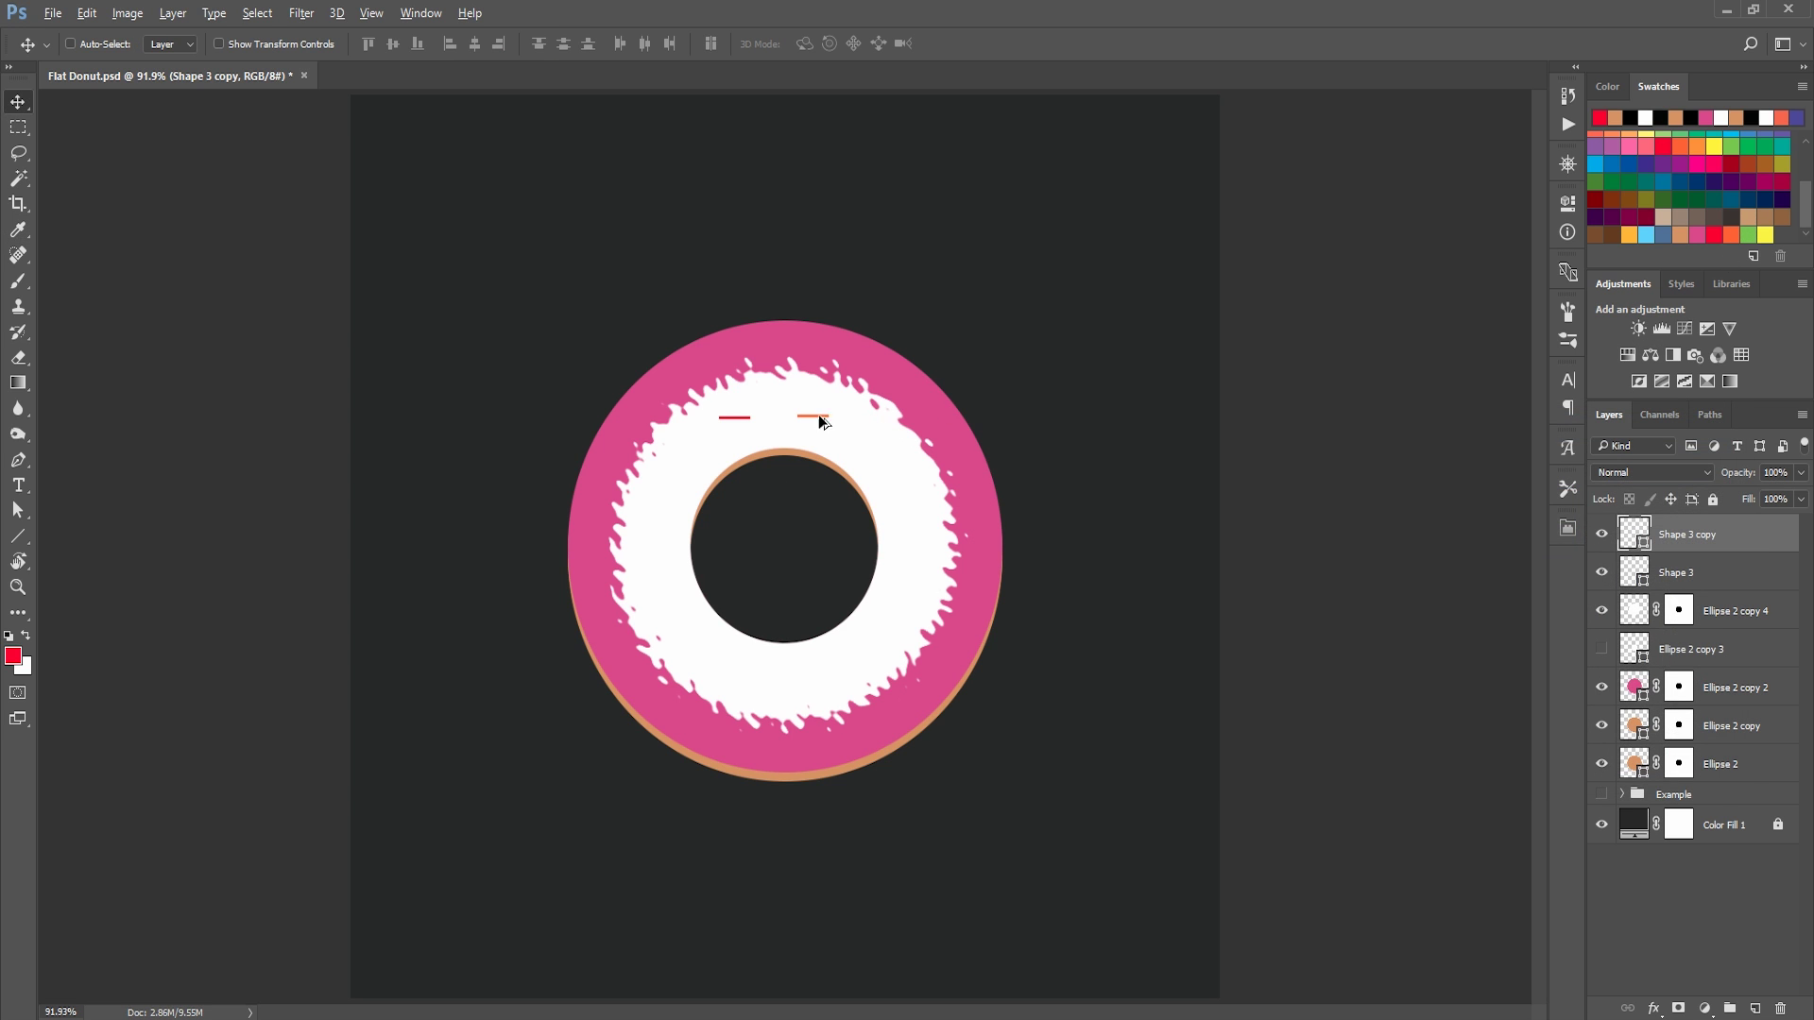
{"action": "left_click_drag", "start_coordinate": [822, 420], "coordinate": [899, 427]}
{"action": "double_click", "coordinate": [1635, 533]}
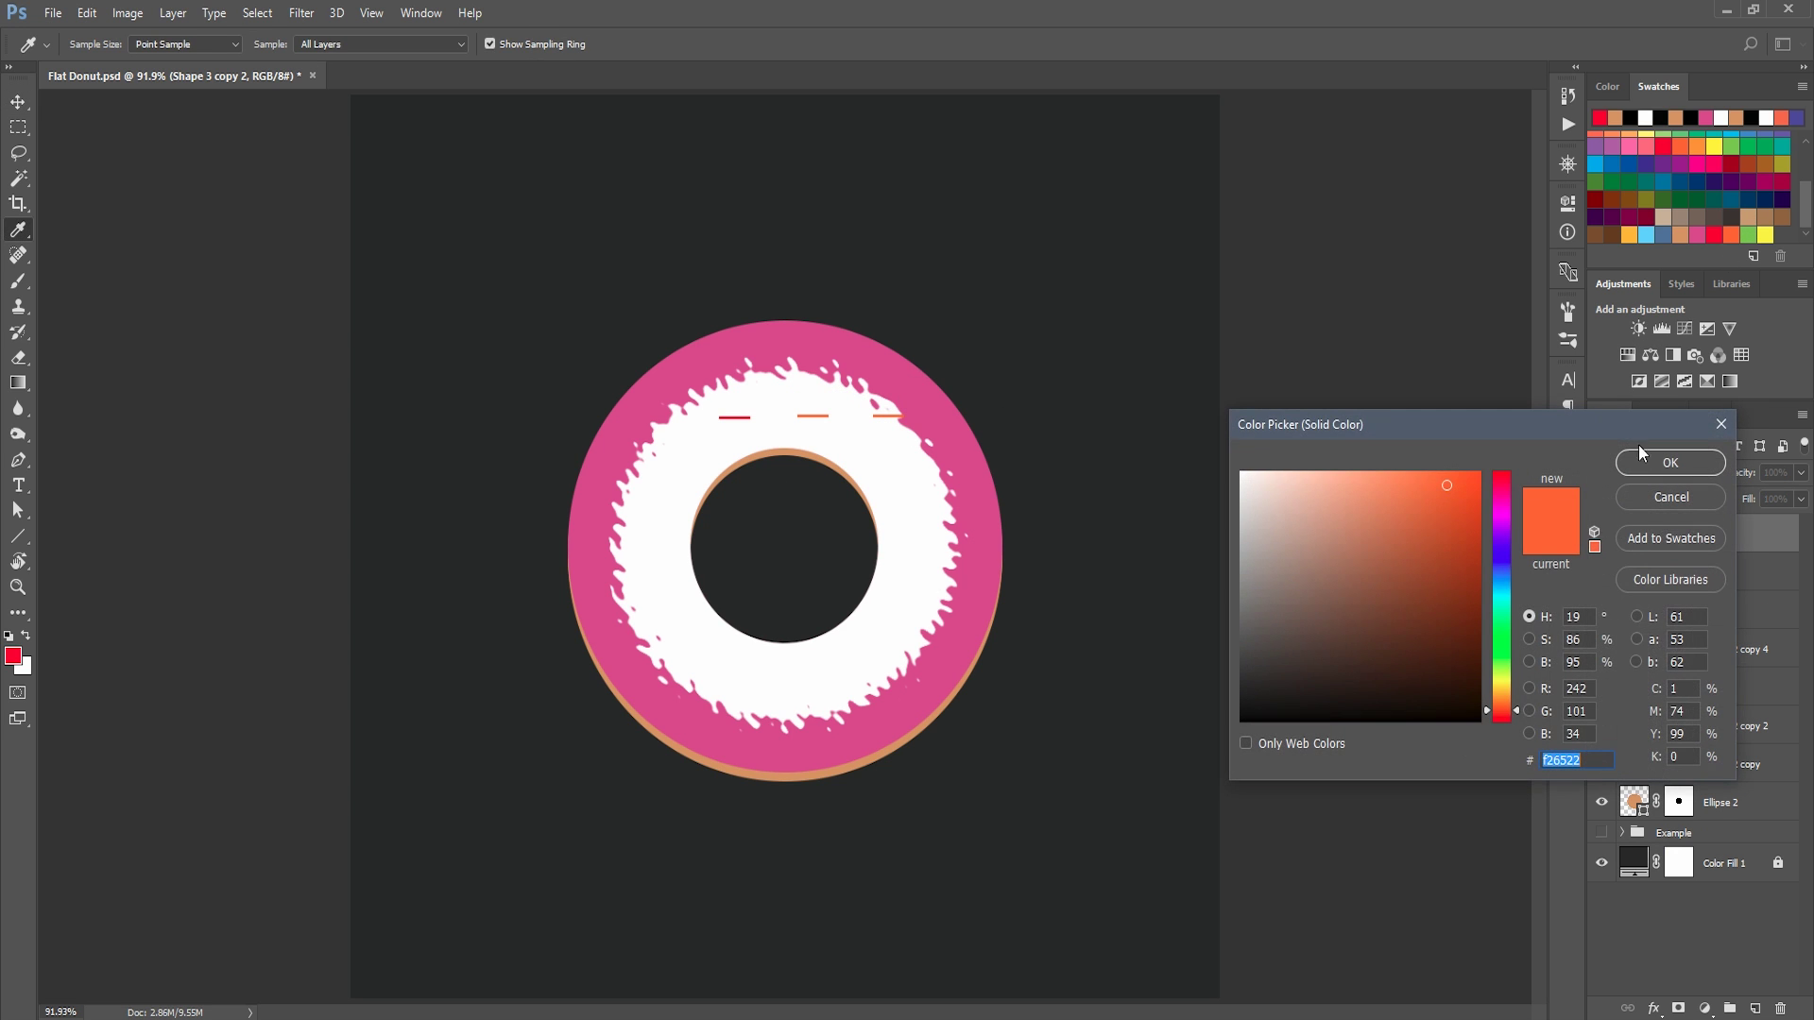
{"action": "left_click", "coordinate": [1748, 234]}
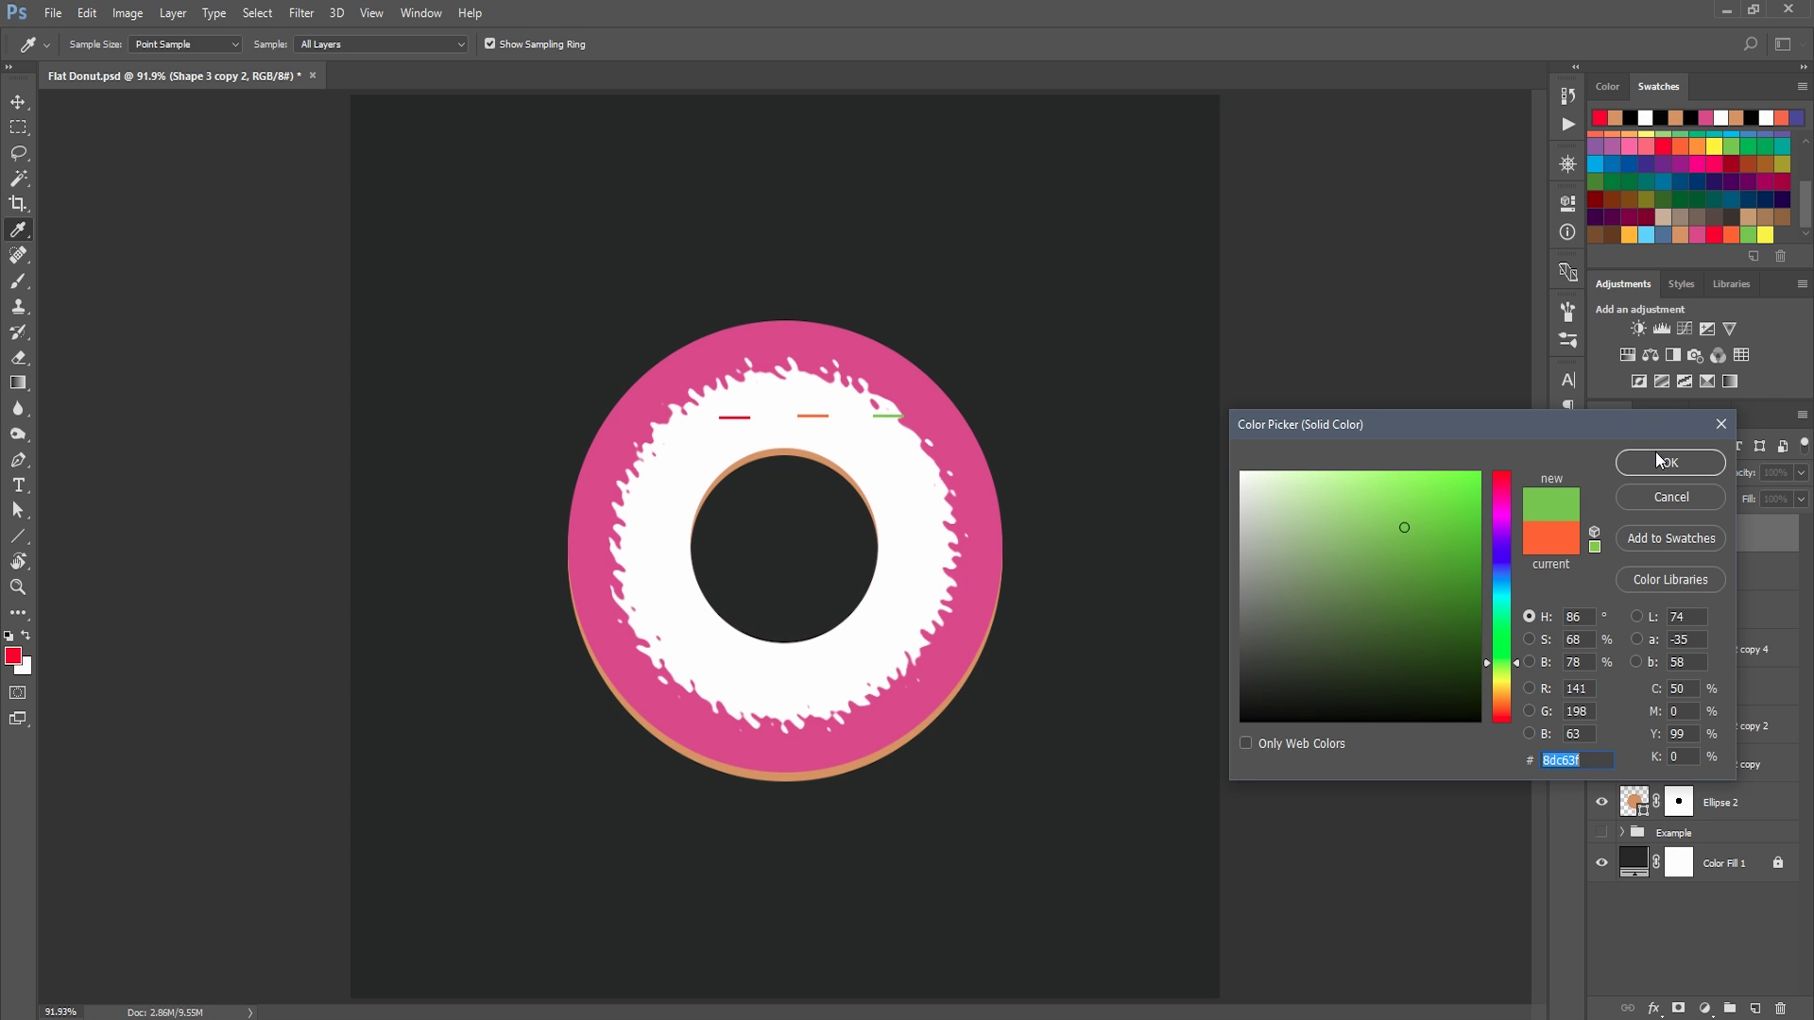
{"action": "left_click", "coordinate": [1652, 462]}
{"action": "left_click_drag", "start_coordinate": [902, 417], "coordinate": [902, 473]}
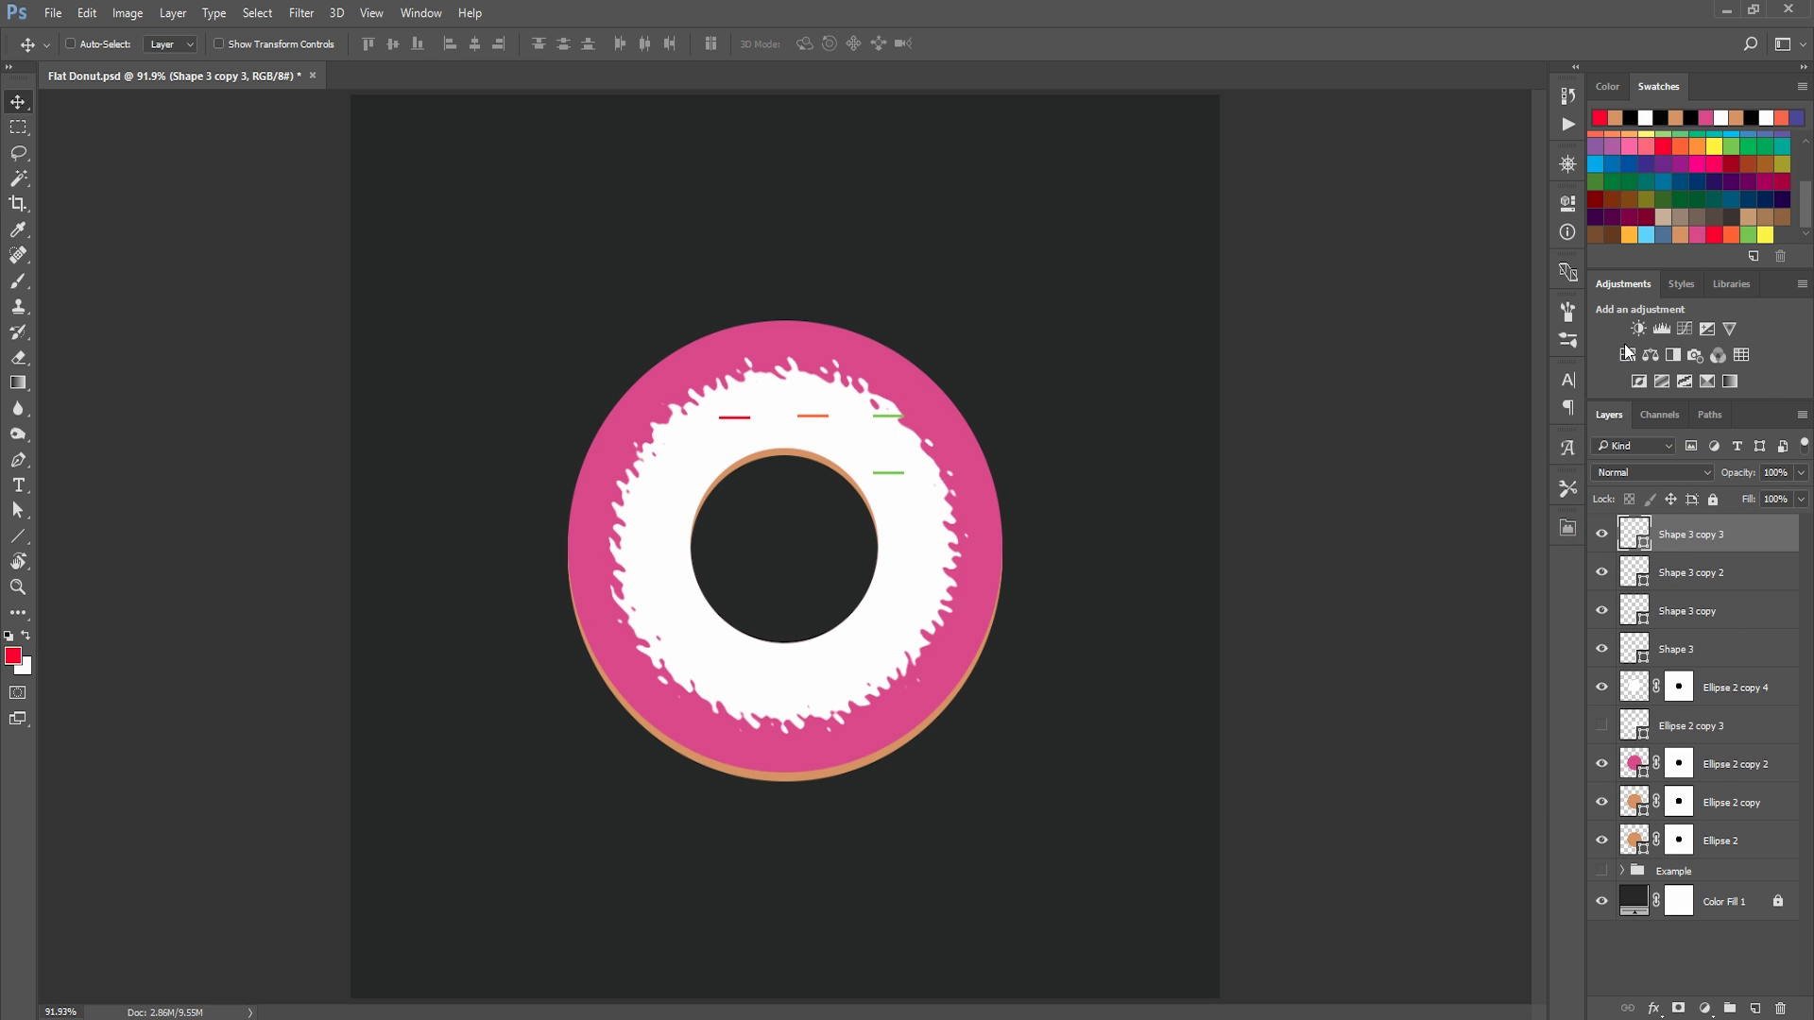
{"action": "double_click", "coordinate": [1641, 531]}
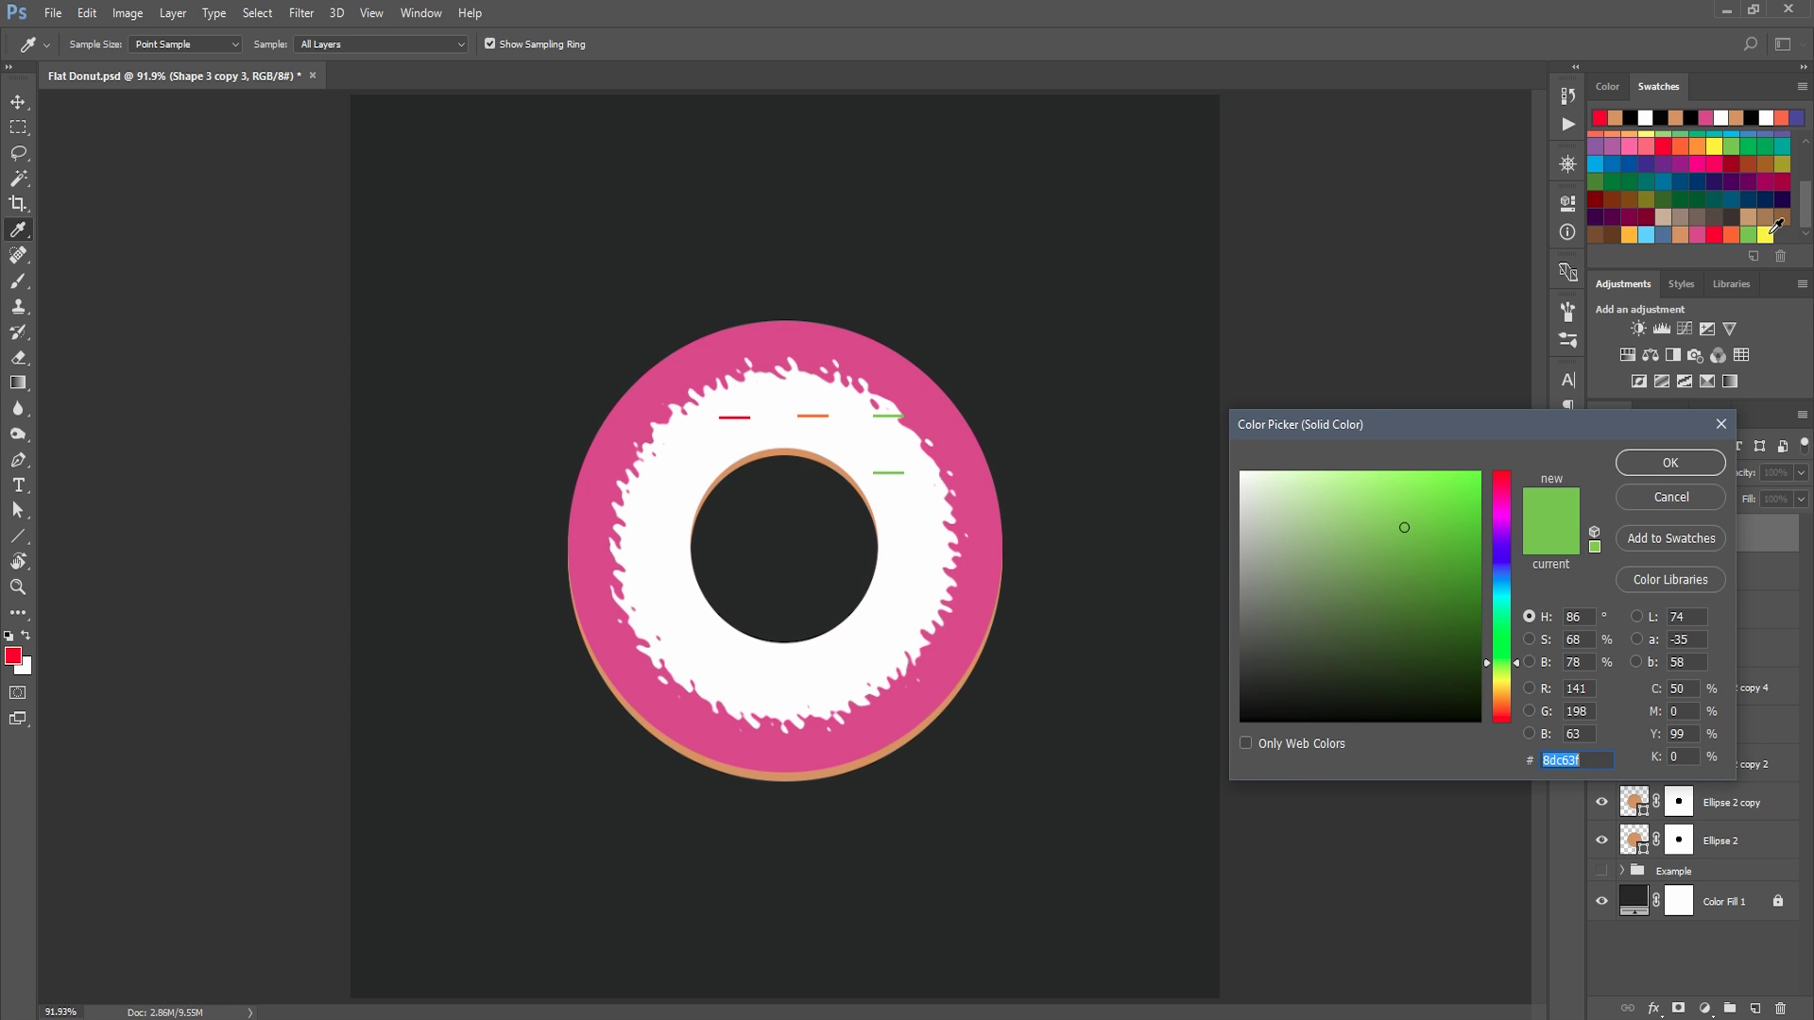
{"action": "left_click", "coordinate": [1766, 234]}
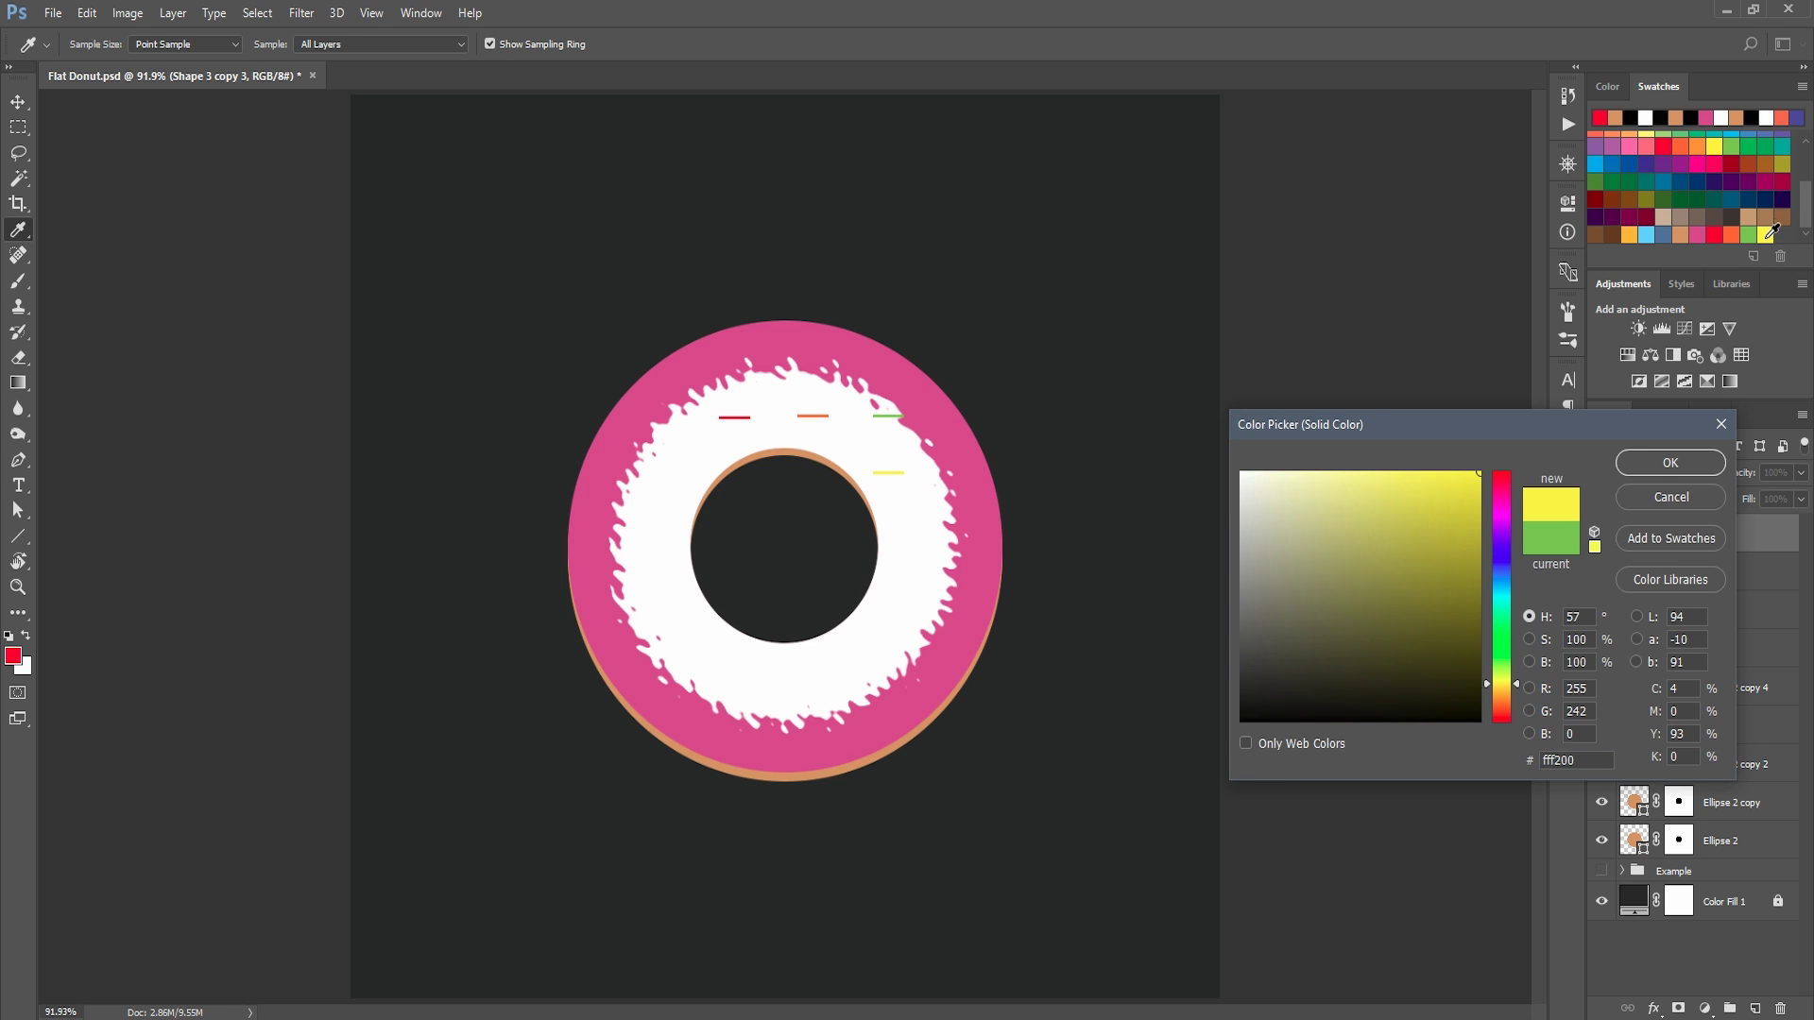
{"action": "left_click", "coordinate": [1670, 462]}
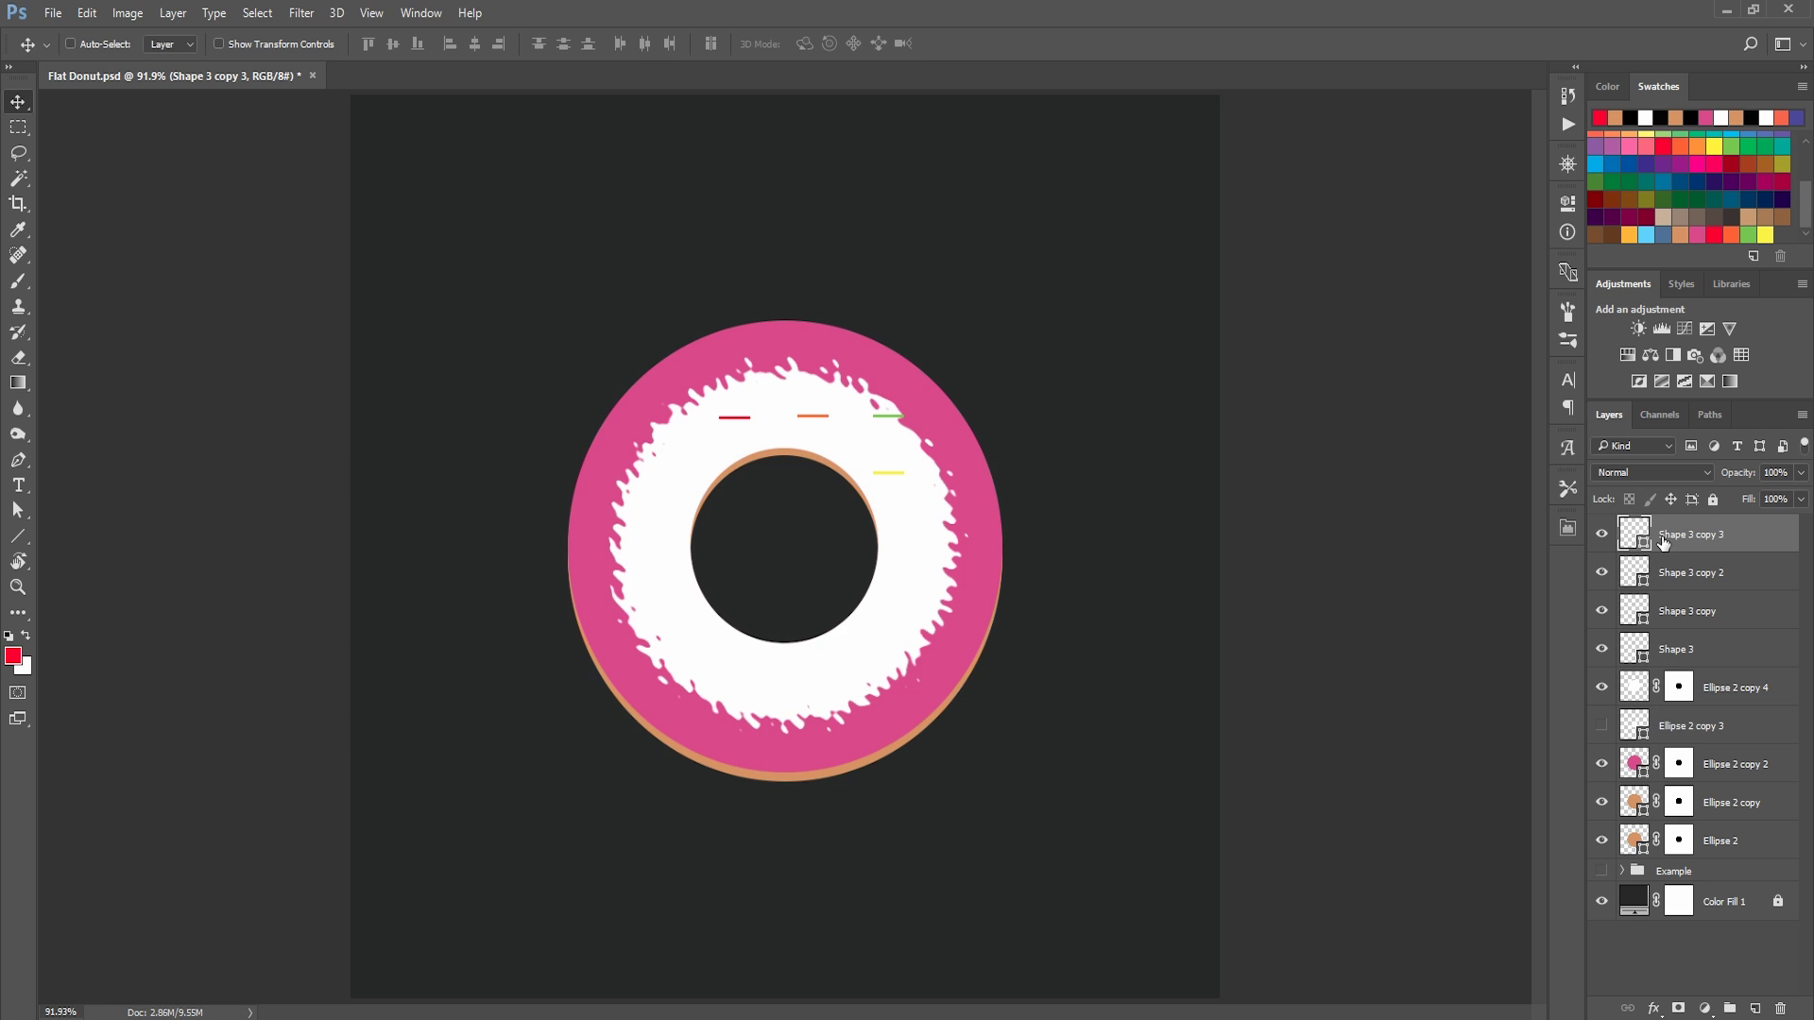
Rotate the yellow line to a diagonal and the green line to about -40 degrees.
{"action": "key", "text": "ctrl+t"}
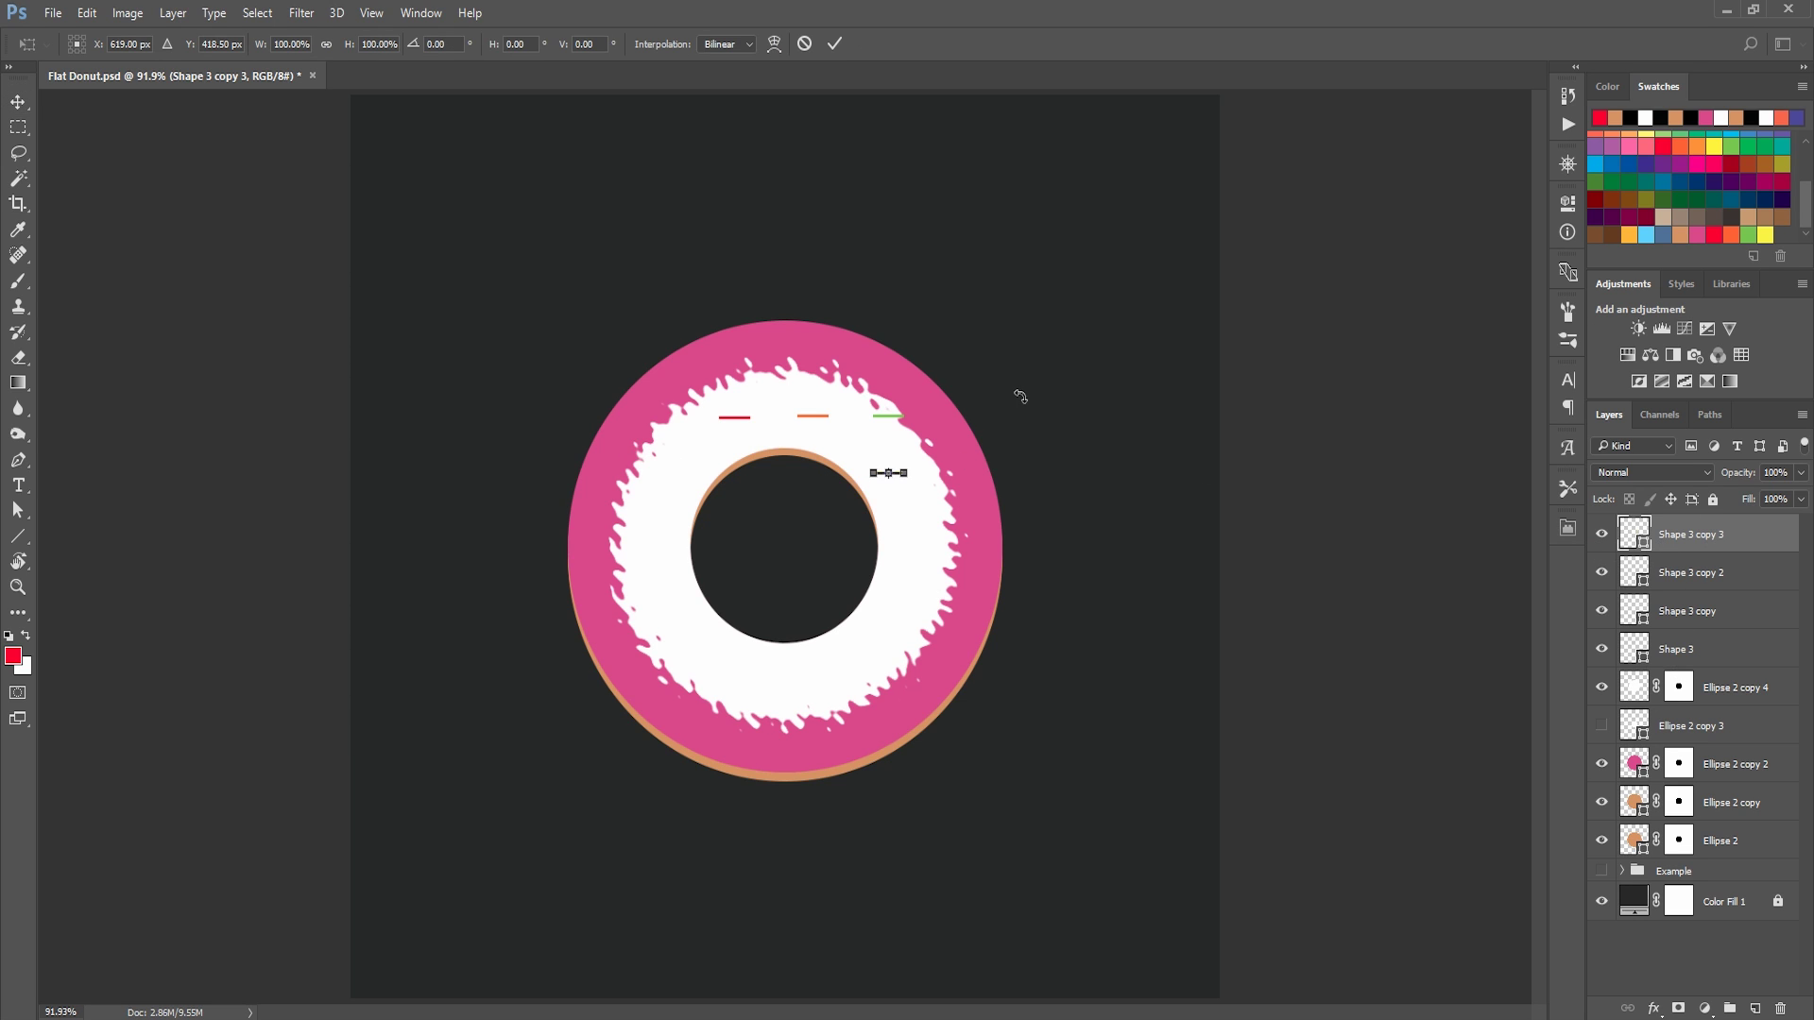
{"action": "left_click_drag", "start_coordinate": [921, 464], "coordinate": [921, 485]}
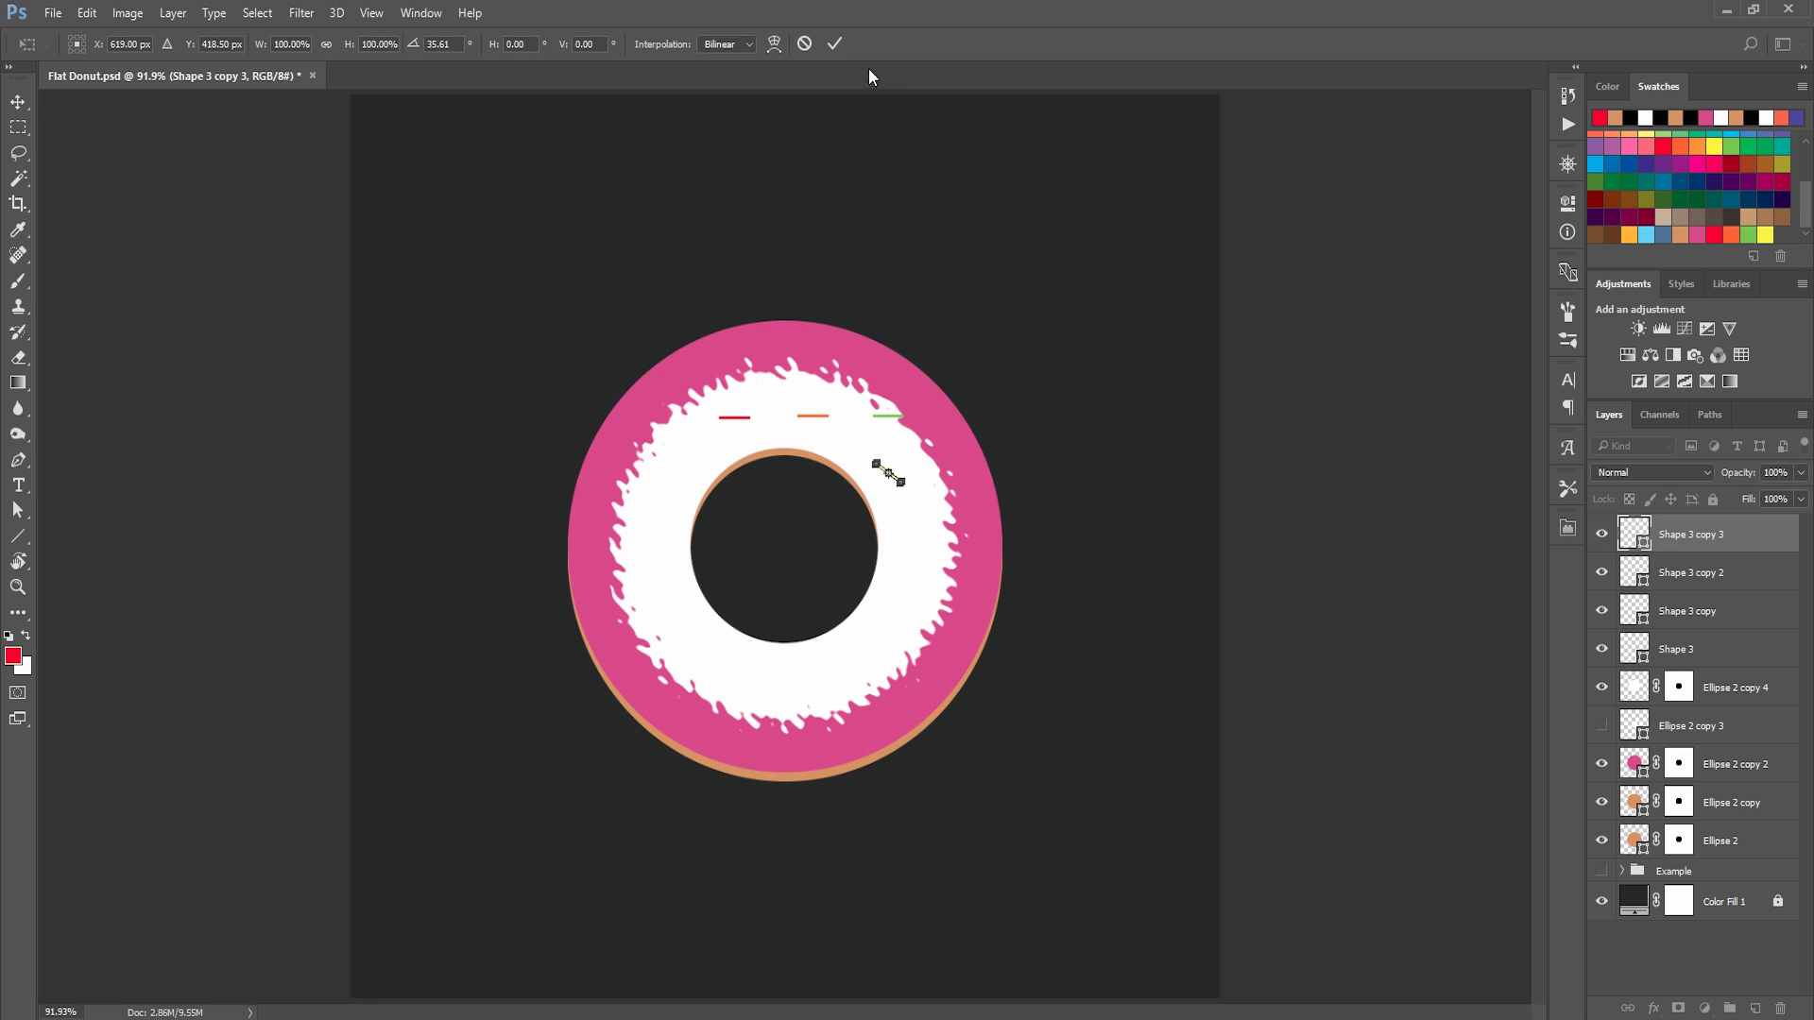
{"action": "key", "text": "Return"}
{"action": "left_click", "coordinate": [1649, 578]}
{"action": "key", "text": "ctrl+t"}
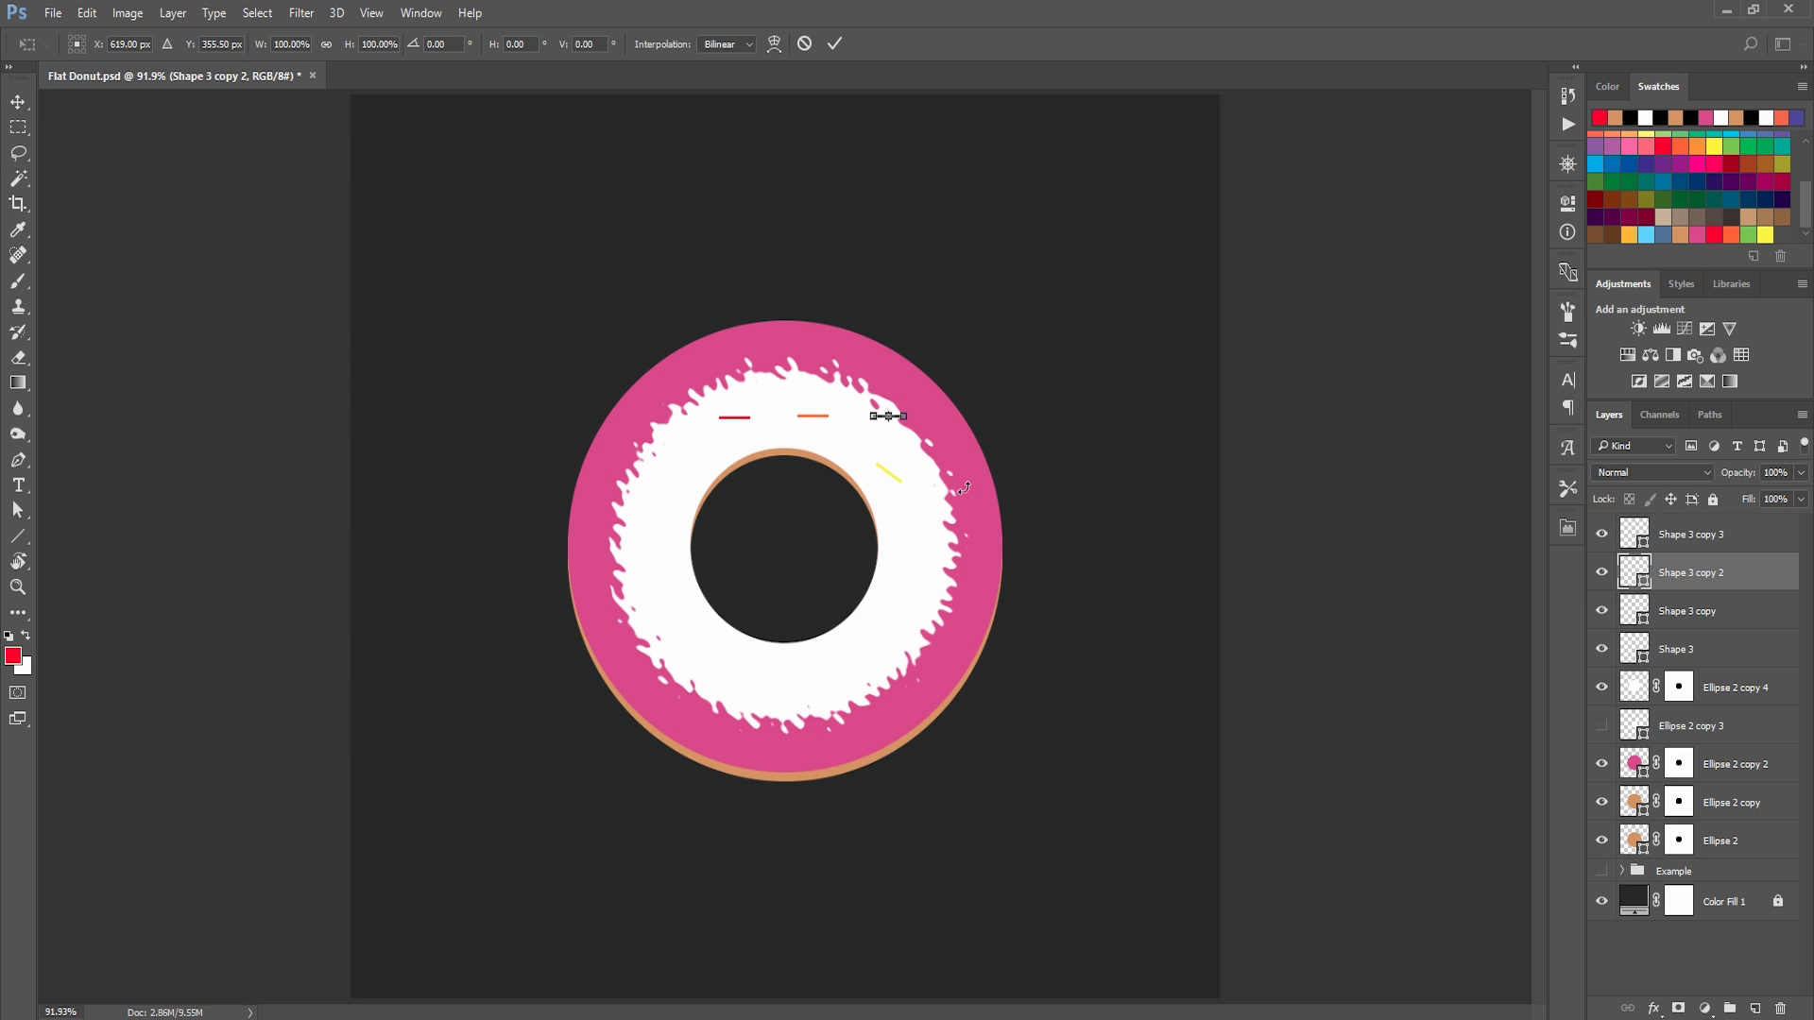
{"action": "left_click_drag", "start_coordinate": [924, 408], "coordinate": [908, 389]}
{"action": "key", "text": "Return"}
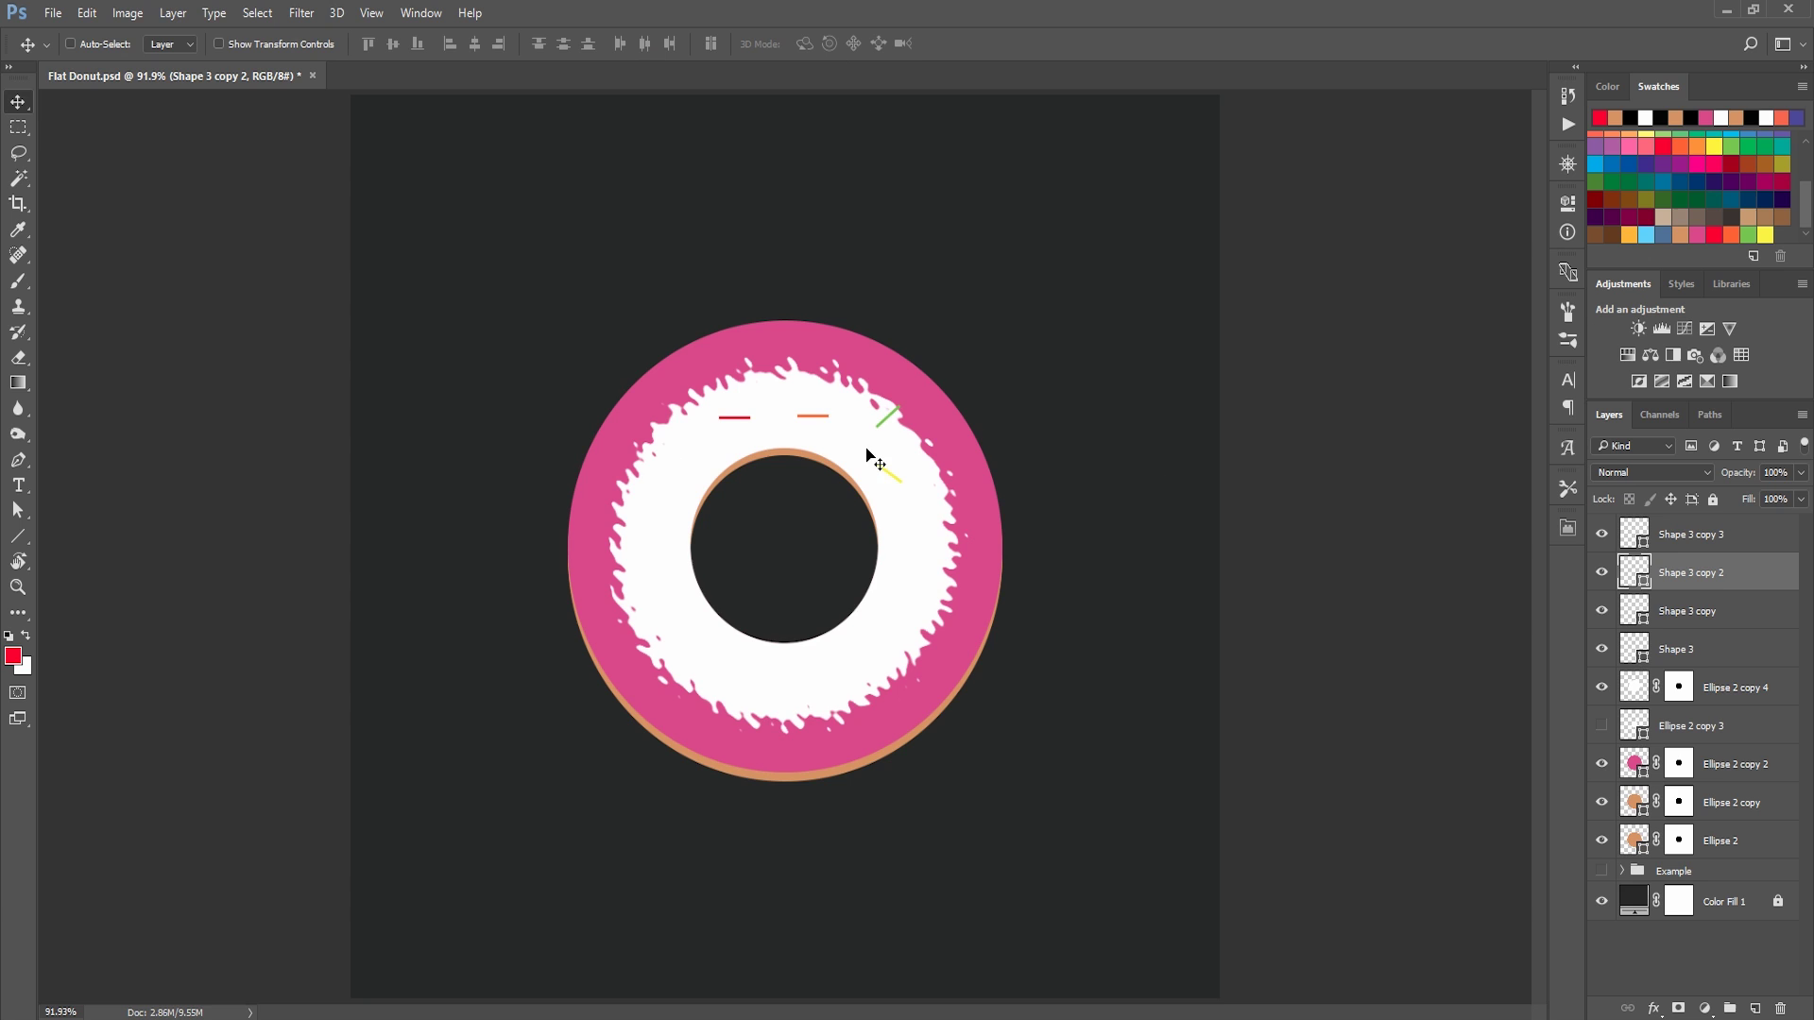
{"action": "left_click", "coordinate": [1669, 535]}
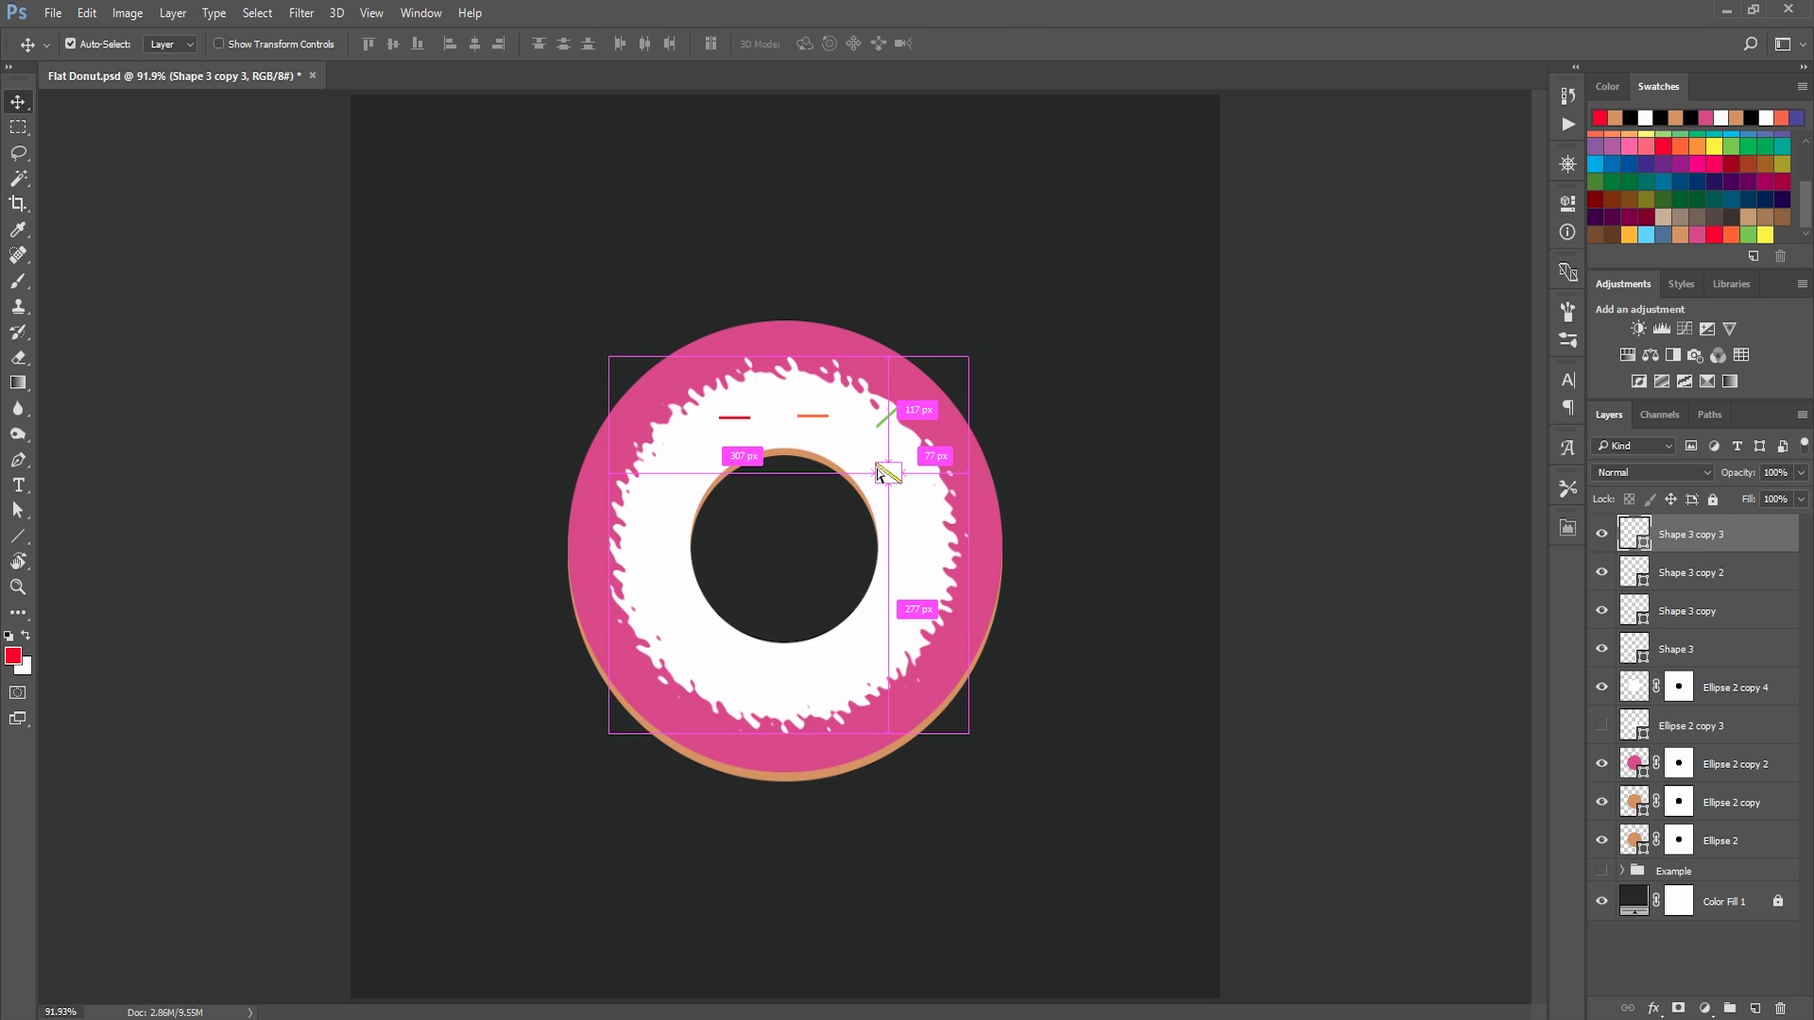
{"action": "key", "text": "ctrl+t"}
{"action": "left_click", "coordinate": [715, 44]}
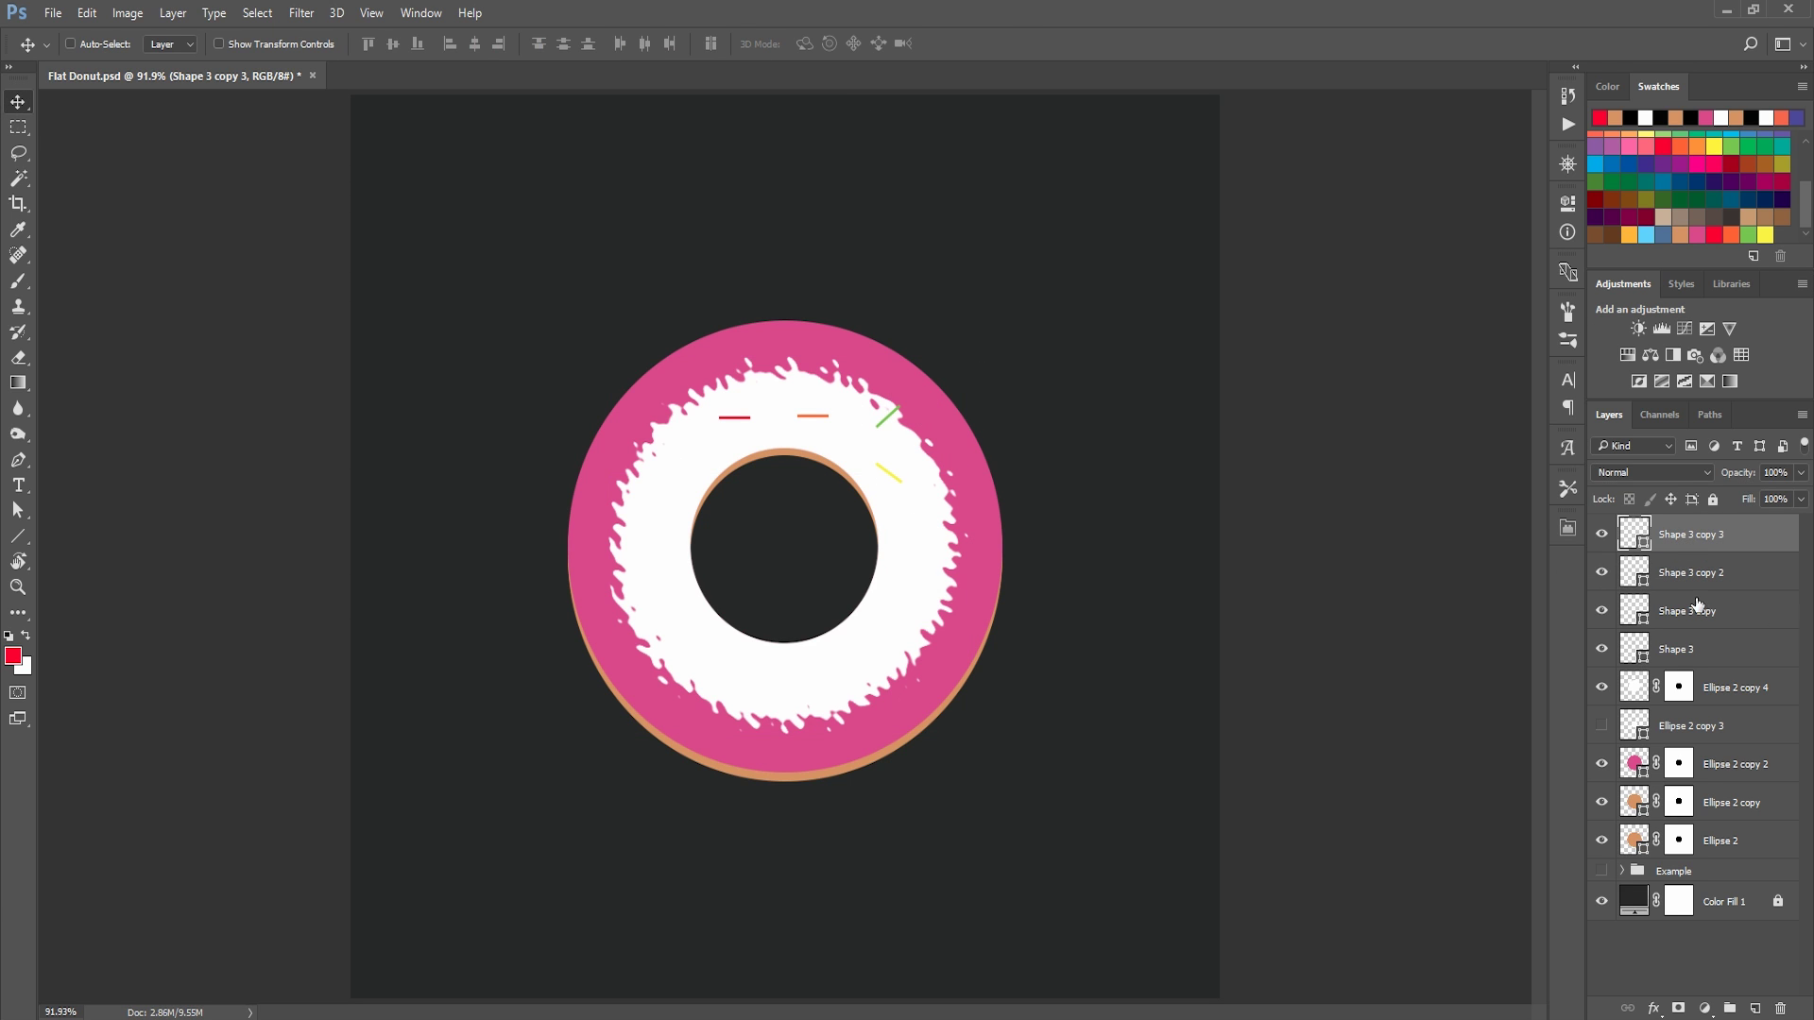
Move and tilt the orange and red lines, cluster the sprinkles at the top, and re-angle the yellow one.
{"action": "left_click", "coordinate": [813, 415]}
{"action": "left_click_drag", "start_coordinate": [811, 418], "coordinate": [812, 363]}
{"action": "key", "text": "ctrl+t"}
{"action": "key", "text": "Return"}
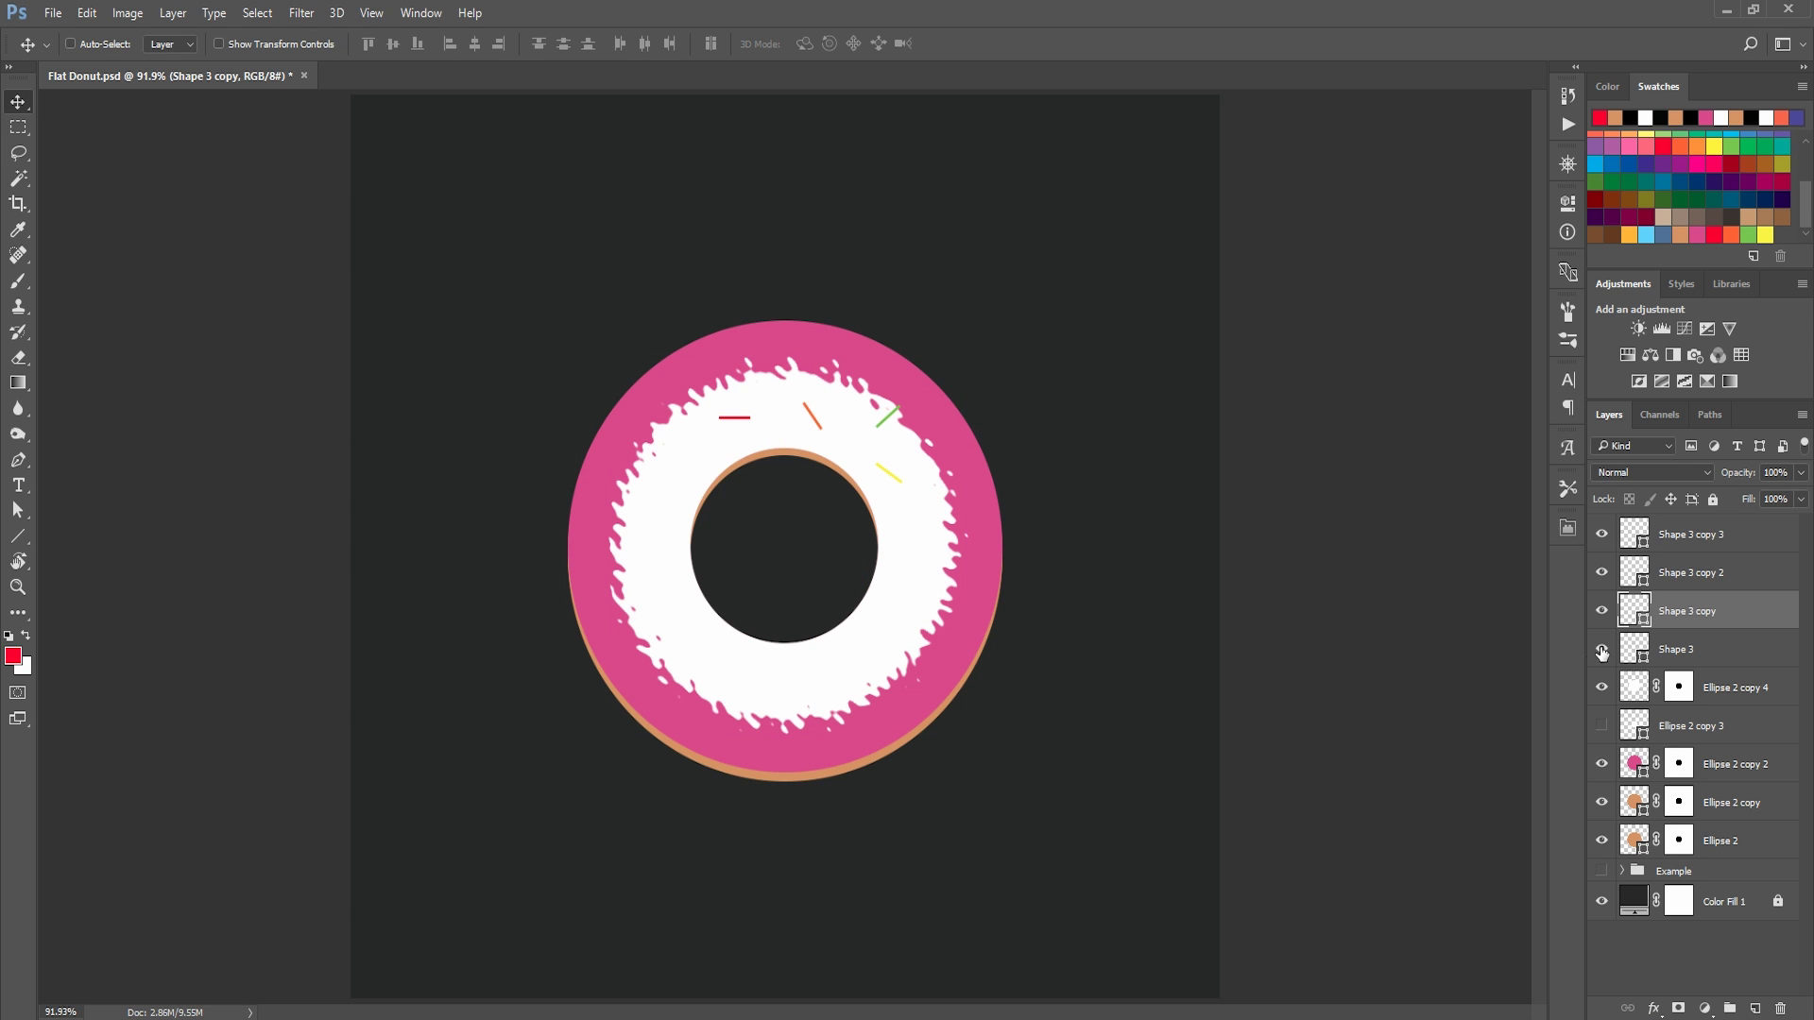
{"action": "key", "text": "ctrl"}
{"action": "left_click", "coordinate": [736, 419], "text": "ctrl"}
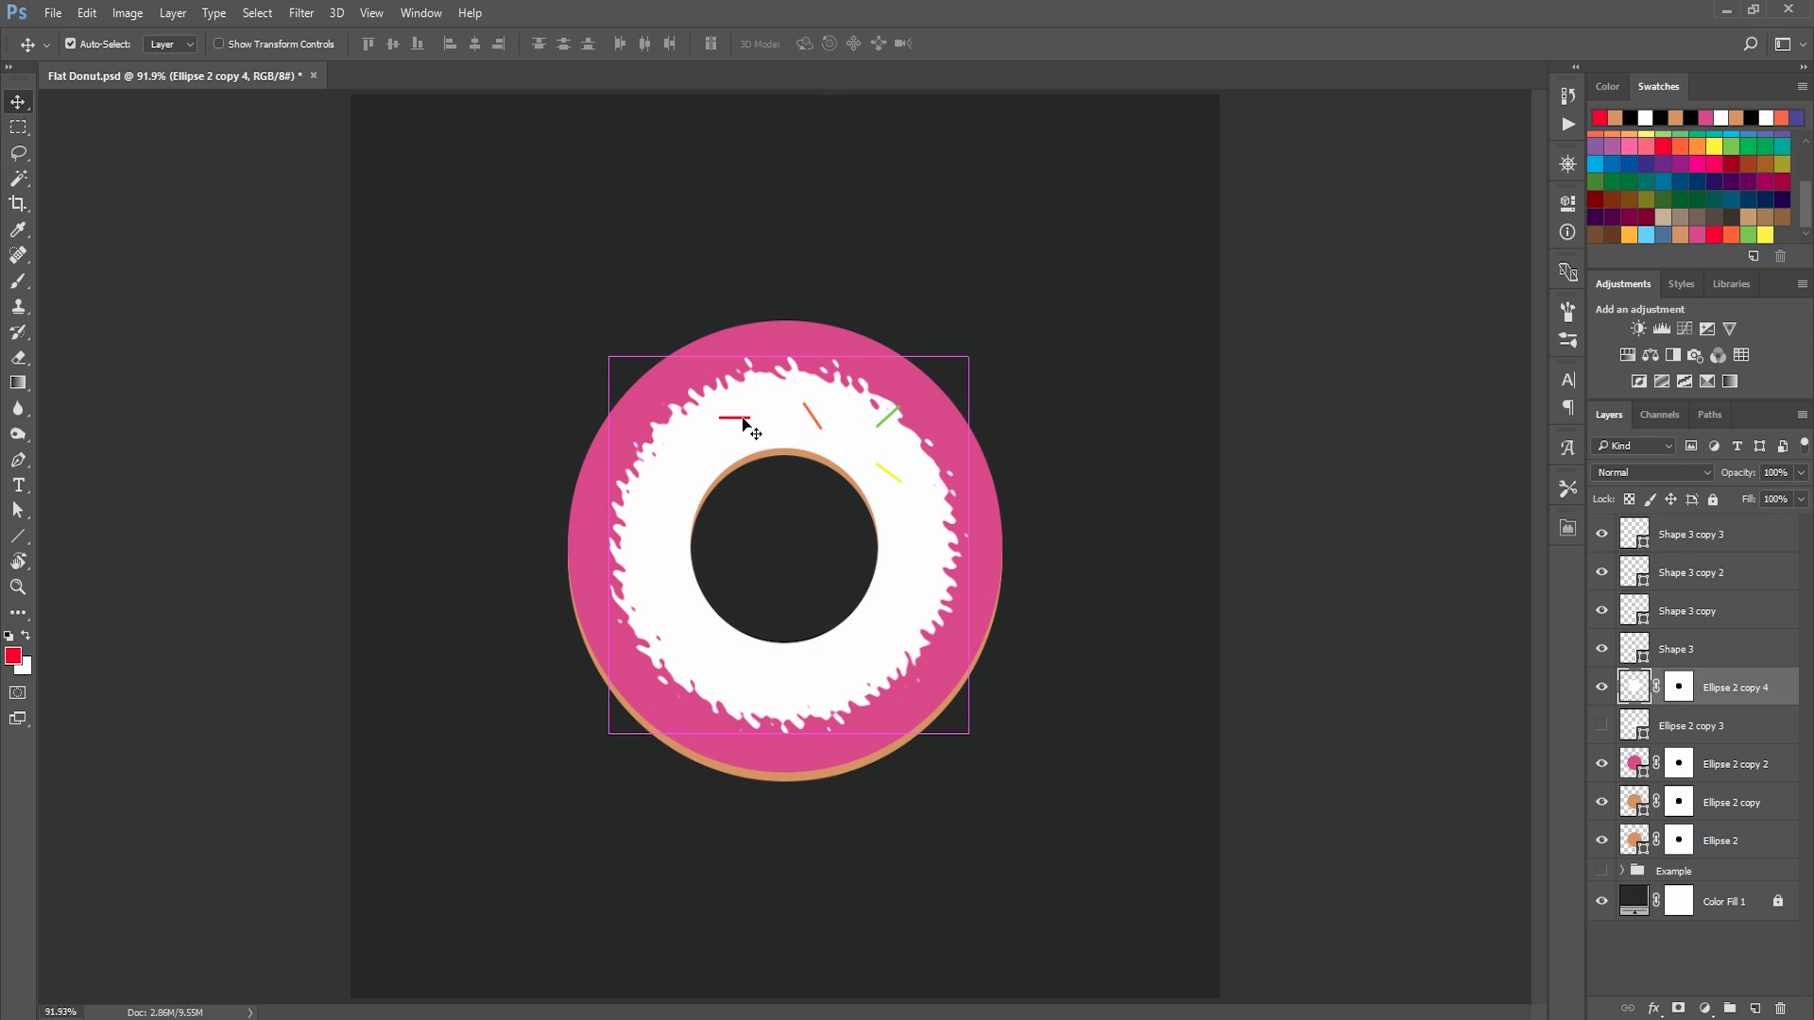
{"action": "key", "text": "ctrl+t"}
{"action": "key", "text": "Return"}
{"action": "left_click_drag", "start_coordinate": [783, 418], "coordinate": [832, 406]}
{"action": "left_click_drag", "start_coordinate": [888, 472], "coordinate": [788, 432]}
{"action": "key", "text": "ctrl+t"}
{"action": "left_click_drag", "start_coordinate": [814, 444], "coordinate": [739, 408]}
{"action": "key", "text": "Return"}
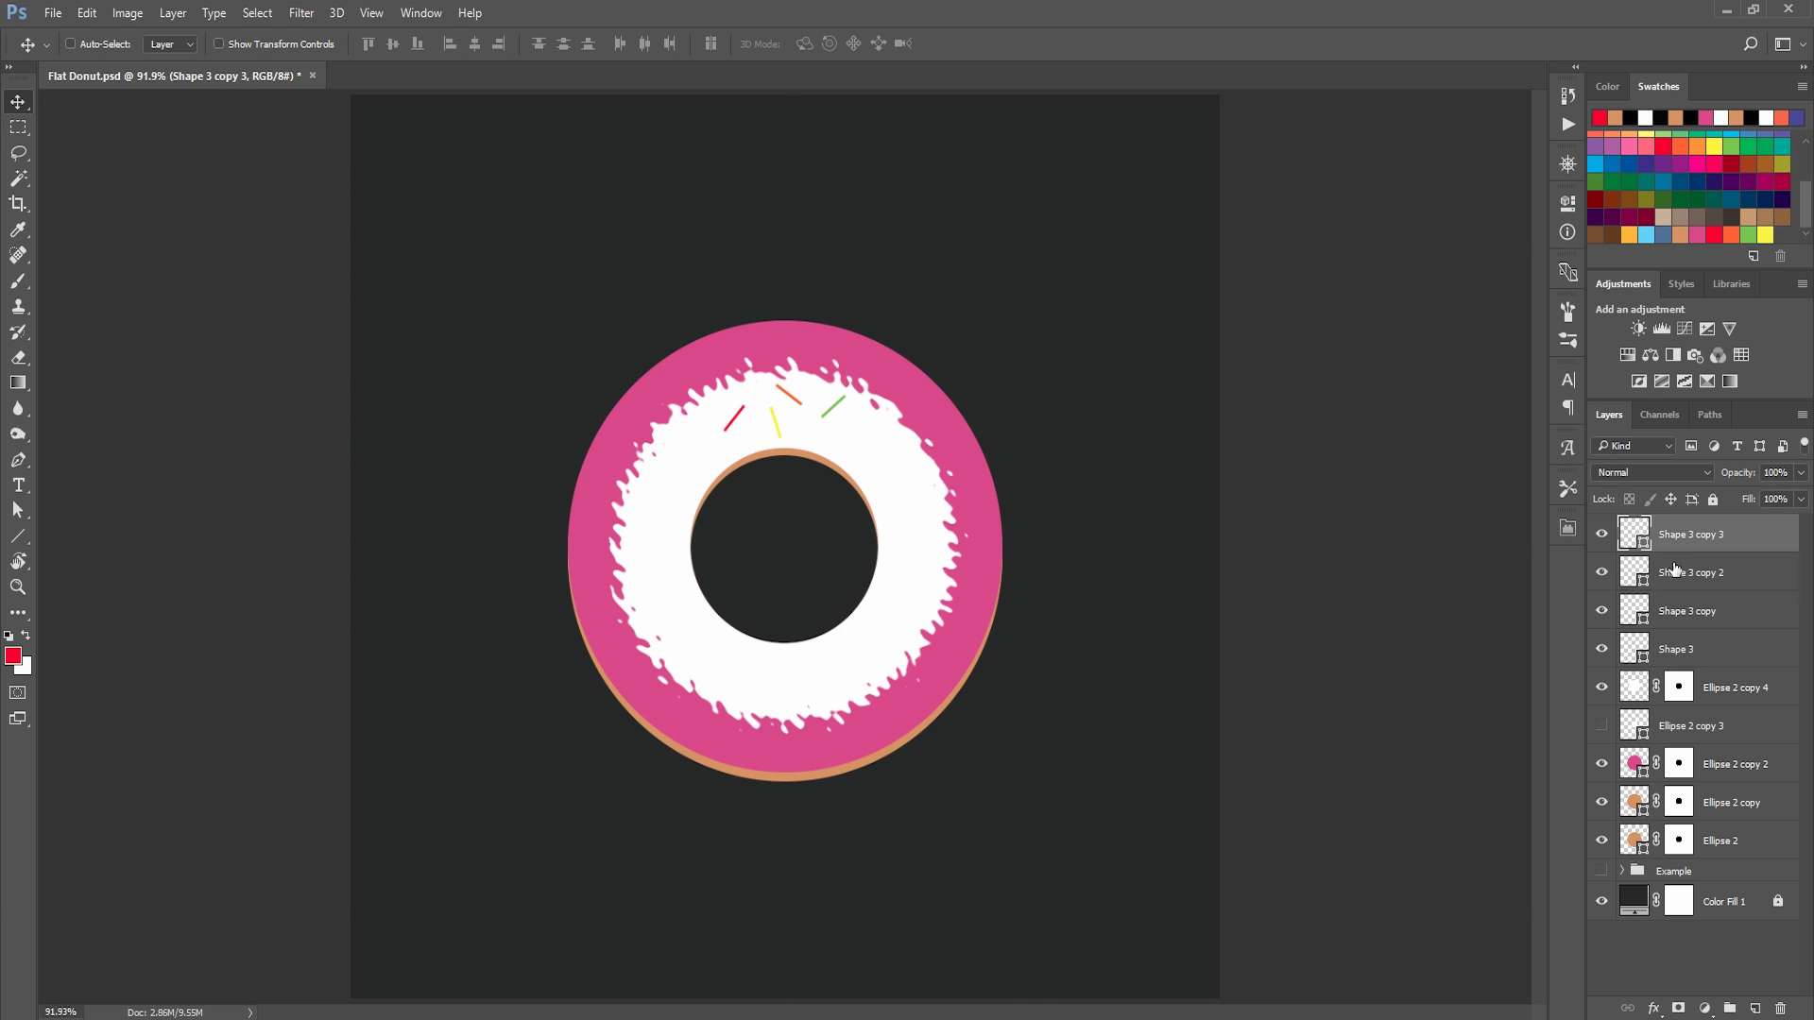
Group the four sprinkle layers into Group 1 and place a duplicate lower on the icing.
{"action": "left_click", "coordinate": [1691, 649], "text": "shift"}
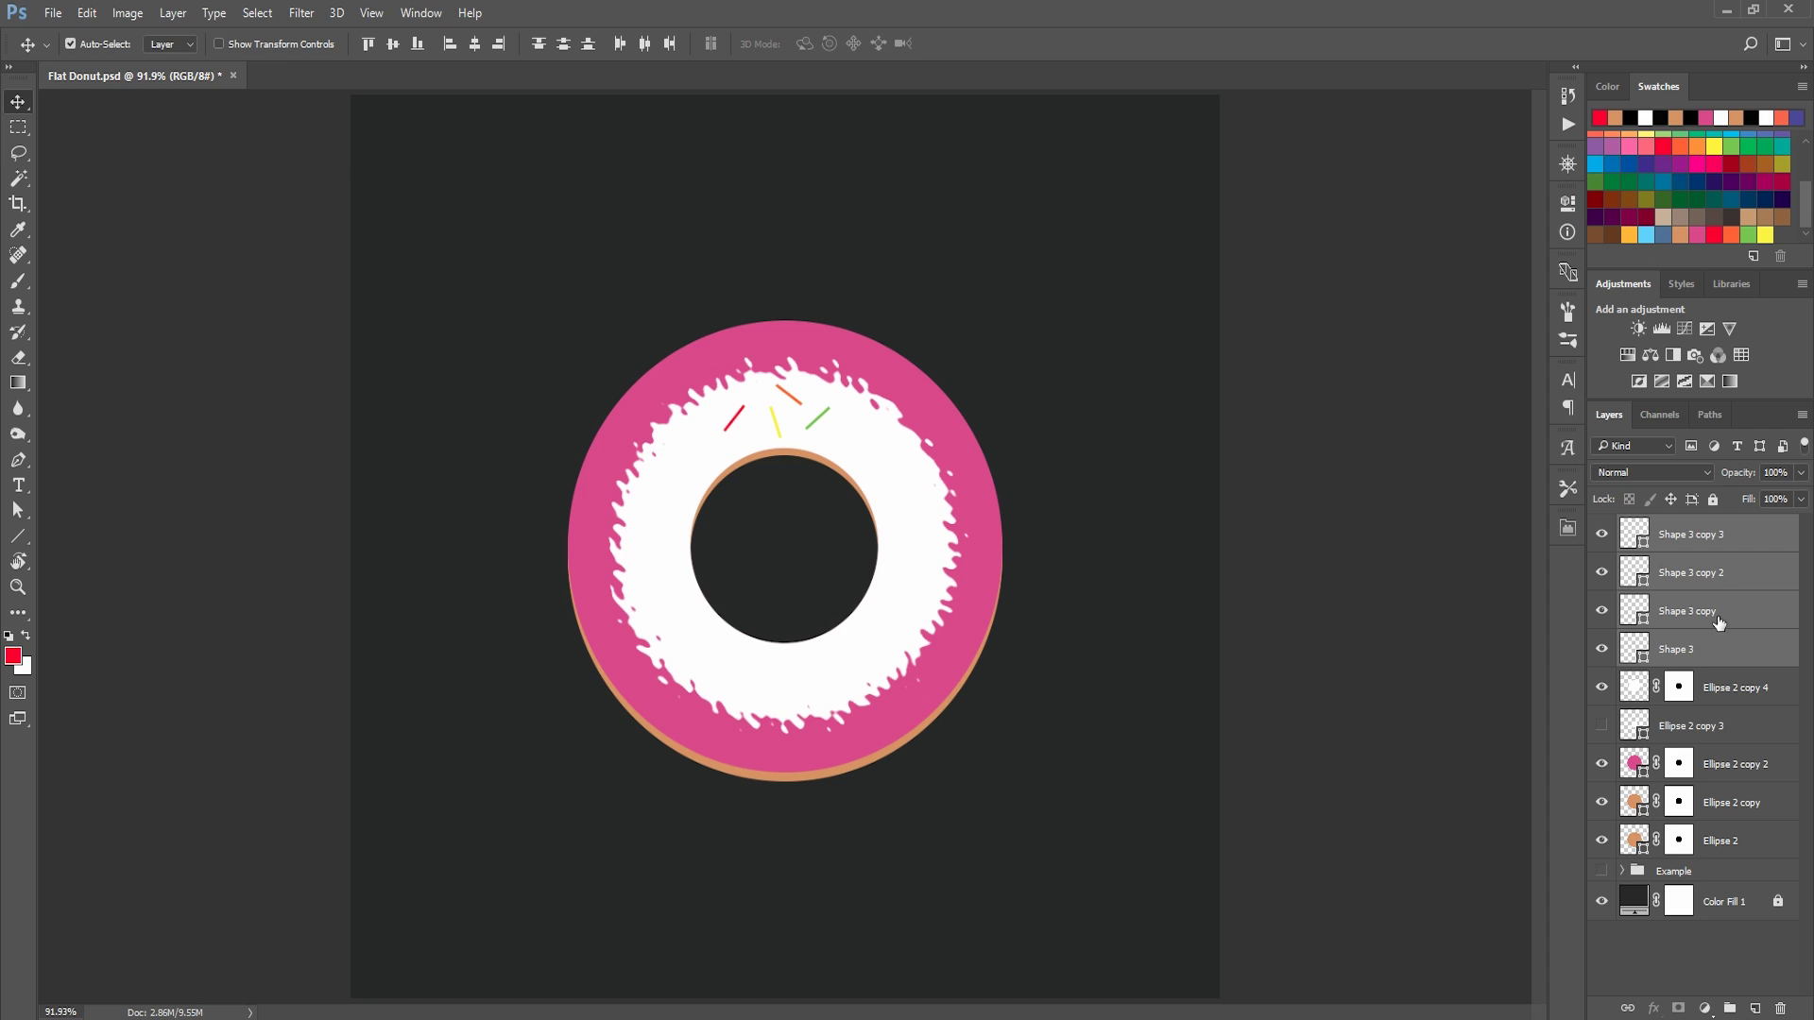
{"action": "key", "text": "ctrl+g"}
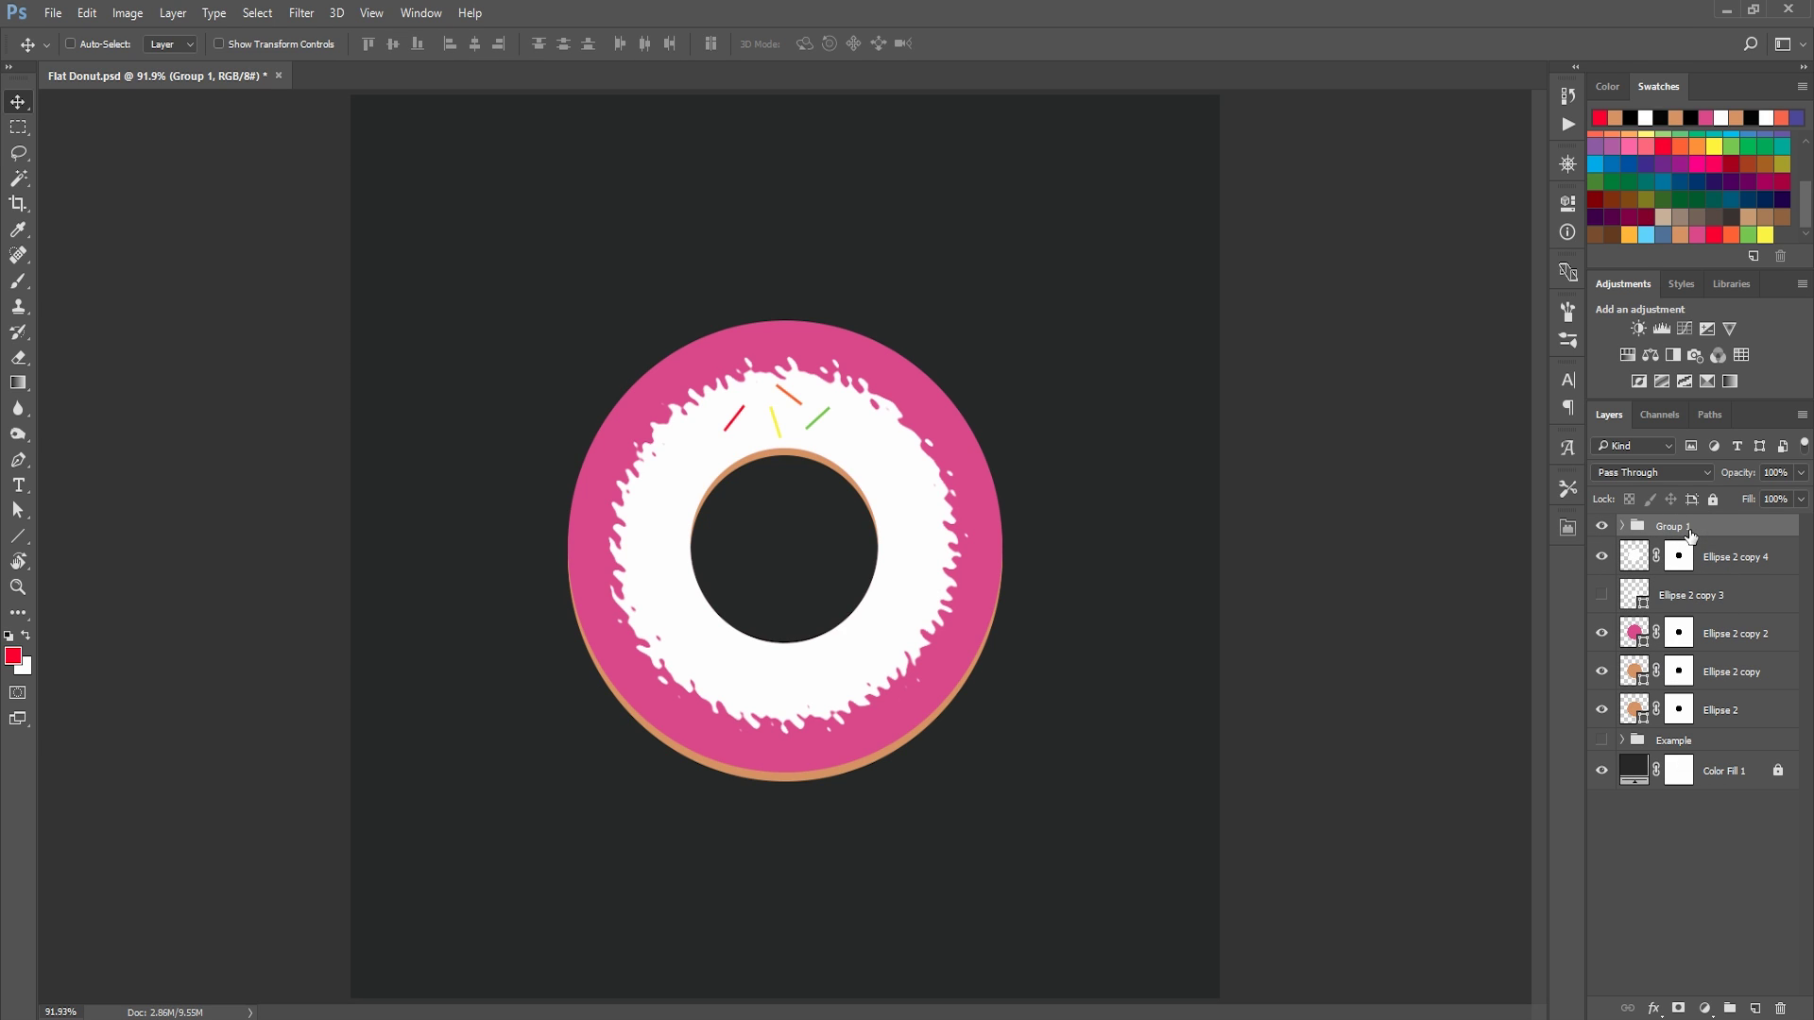
{"action": "key", "text": "ctrl+j"}
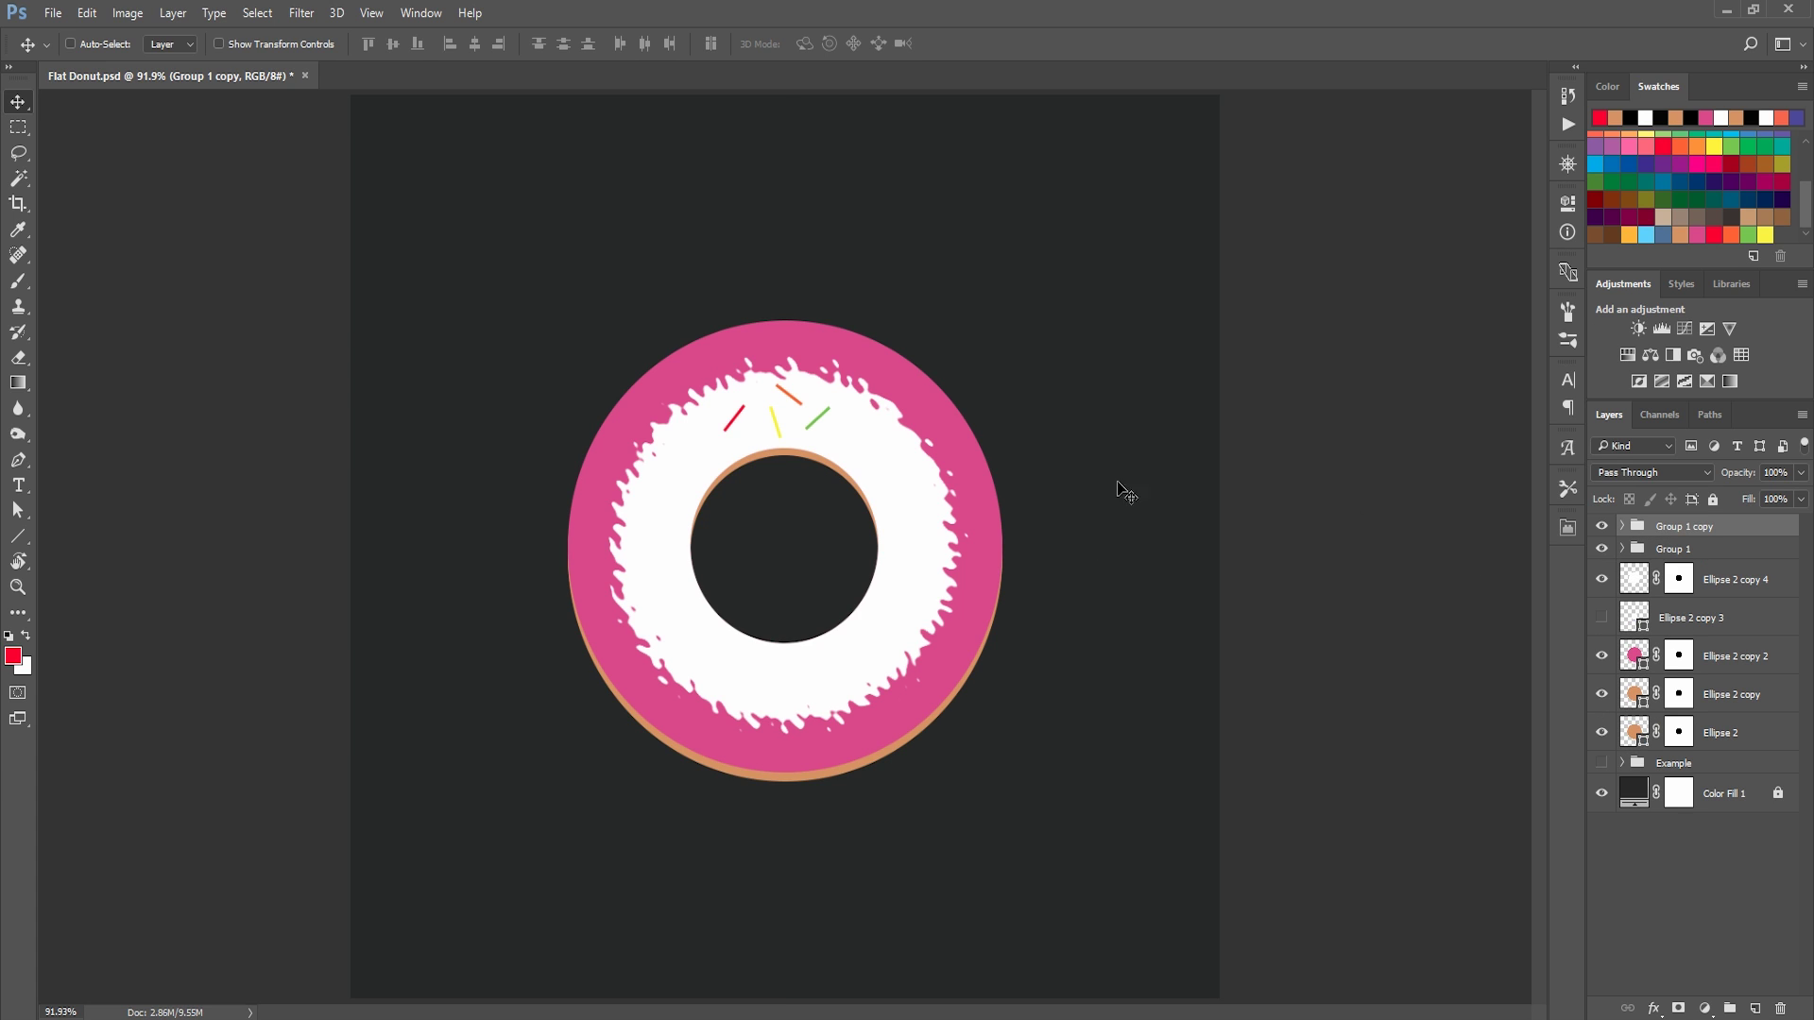
{"action": "left_click_drag", "start_coordinate": [795, 407], "coordinate": [644, 534]}
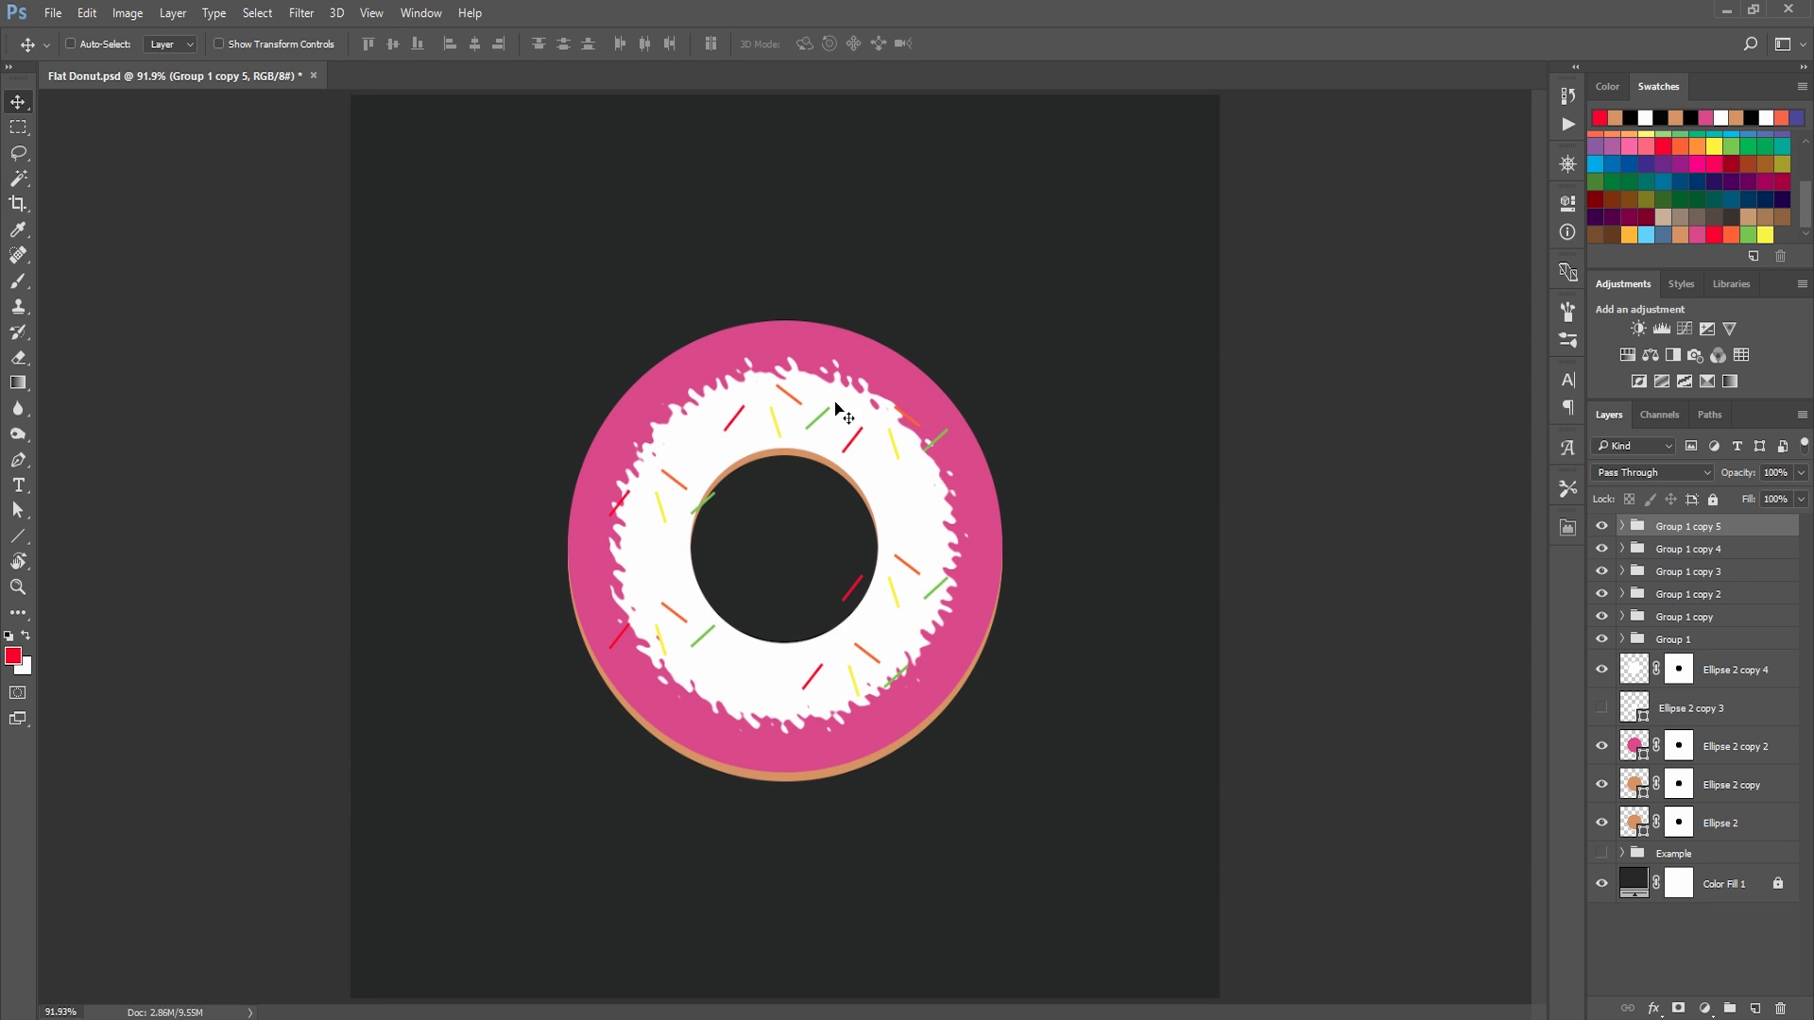
Scatter more sprinkle-group copies around the icing and gather them all into Group 2.
{"action": "left_click_drag", "start_coordinate": [858, 438], "coordinate": [720, 436]}
{"action": "key", "text": "ctrl+z"}
{"action": "left_click_drag", "start_coordinate": [671, 511], "coordinate": [672, 426]}
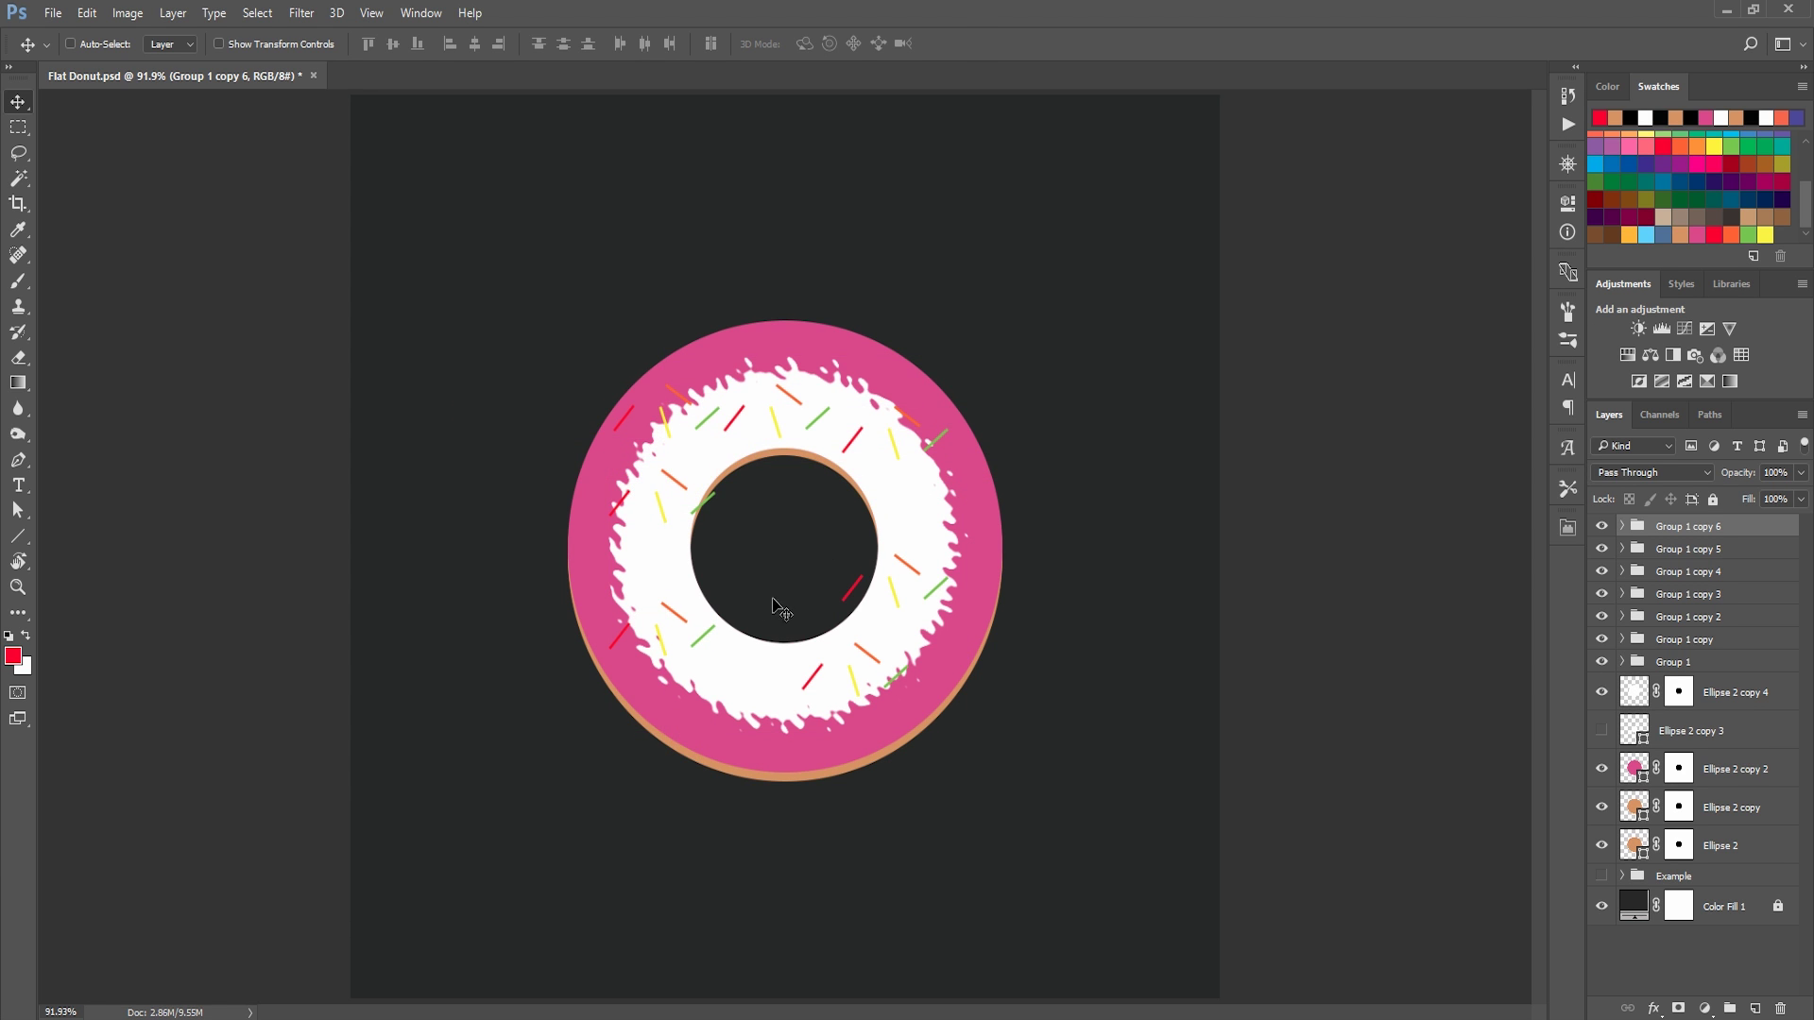
{"action": "left_click_drag", "start_coordinate": [686, 650], "coordinate": [575, 556]}
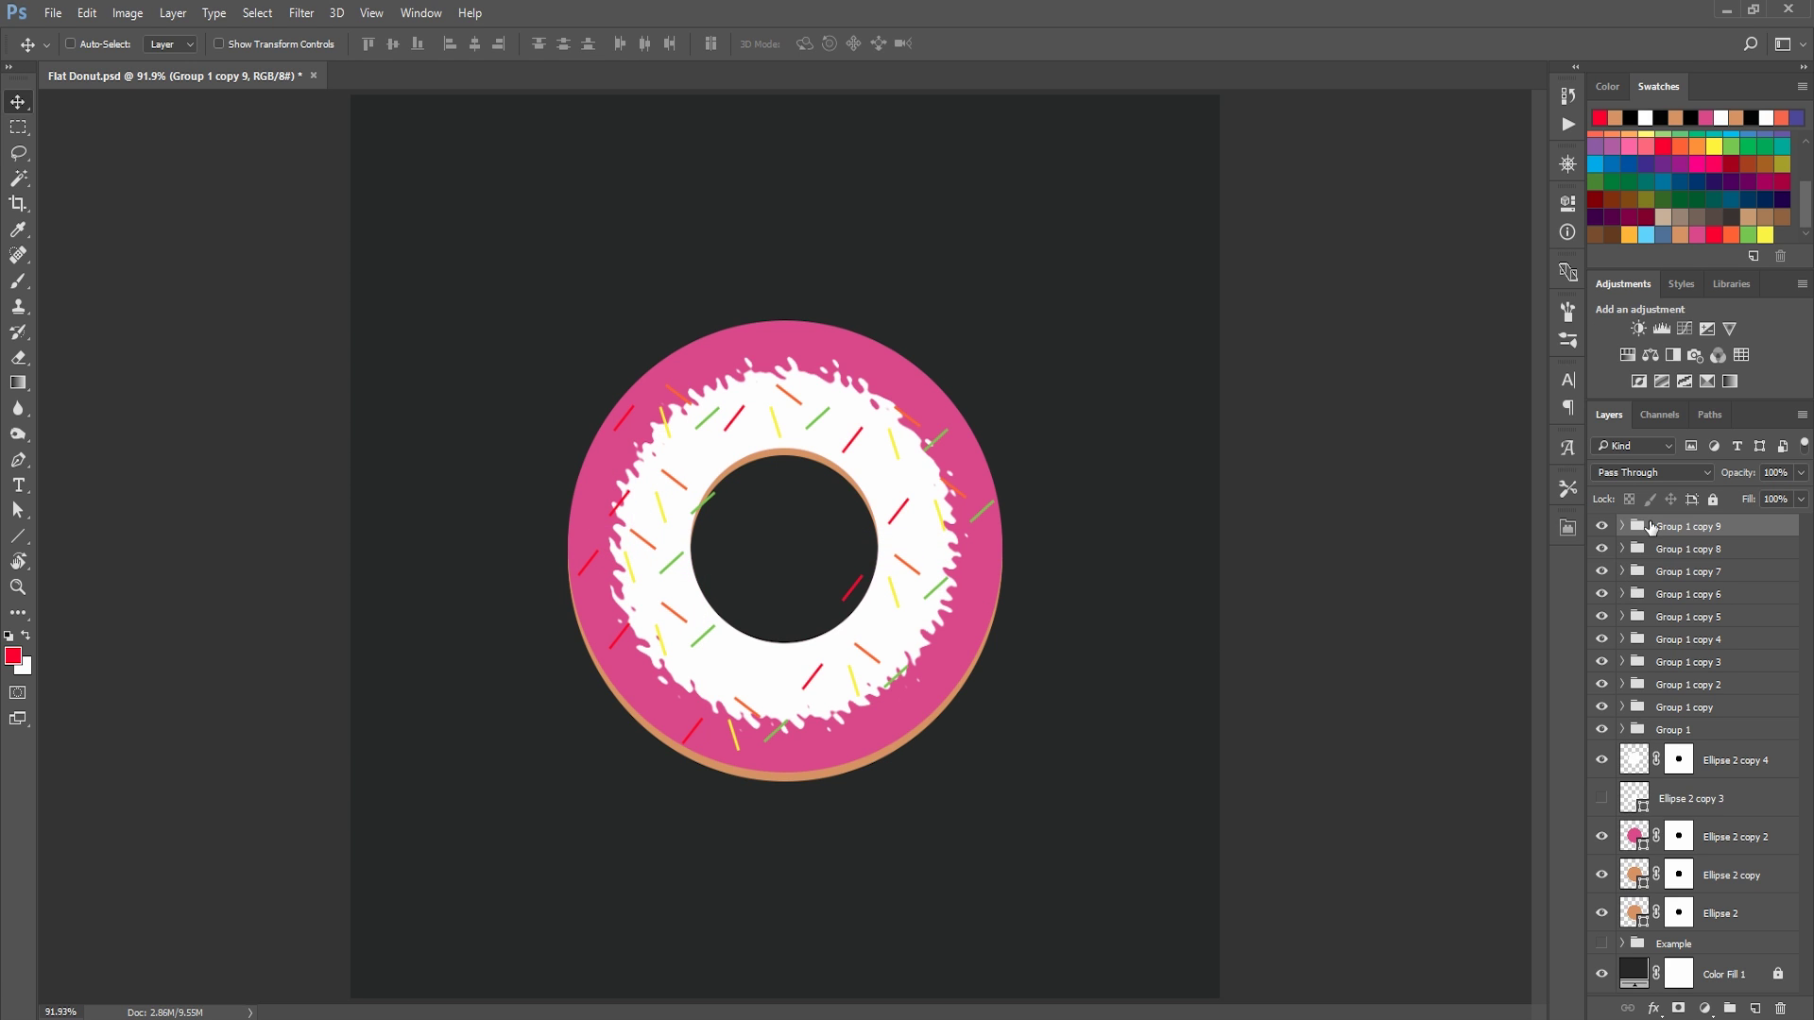
{"action": "left_click_drag", "start_coordinate": [880, 661], "coordinate": [782, 615]}
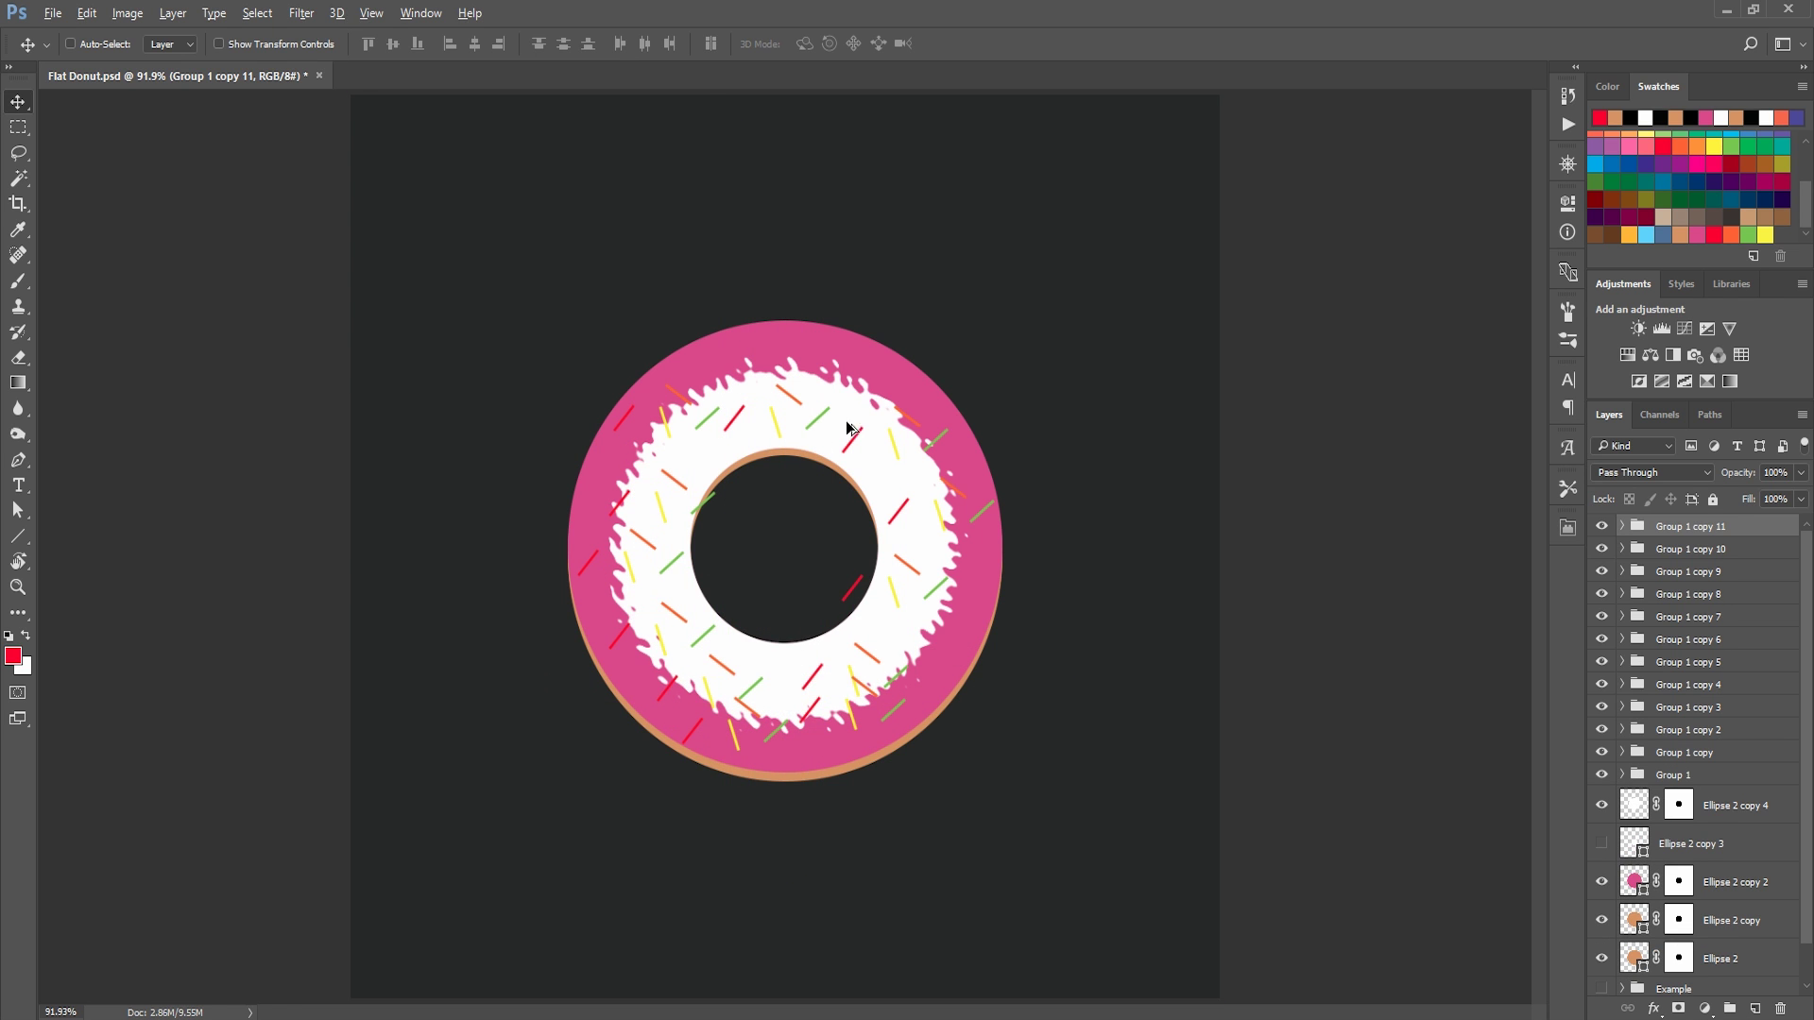
{"action": "left_click_drag", "start_coordinate": [883, 496], "coordinate": [831, 661]}
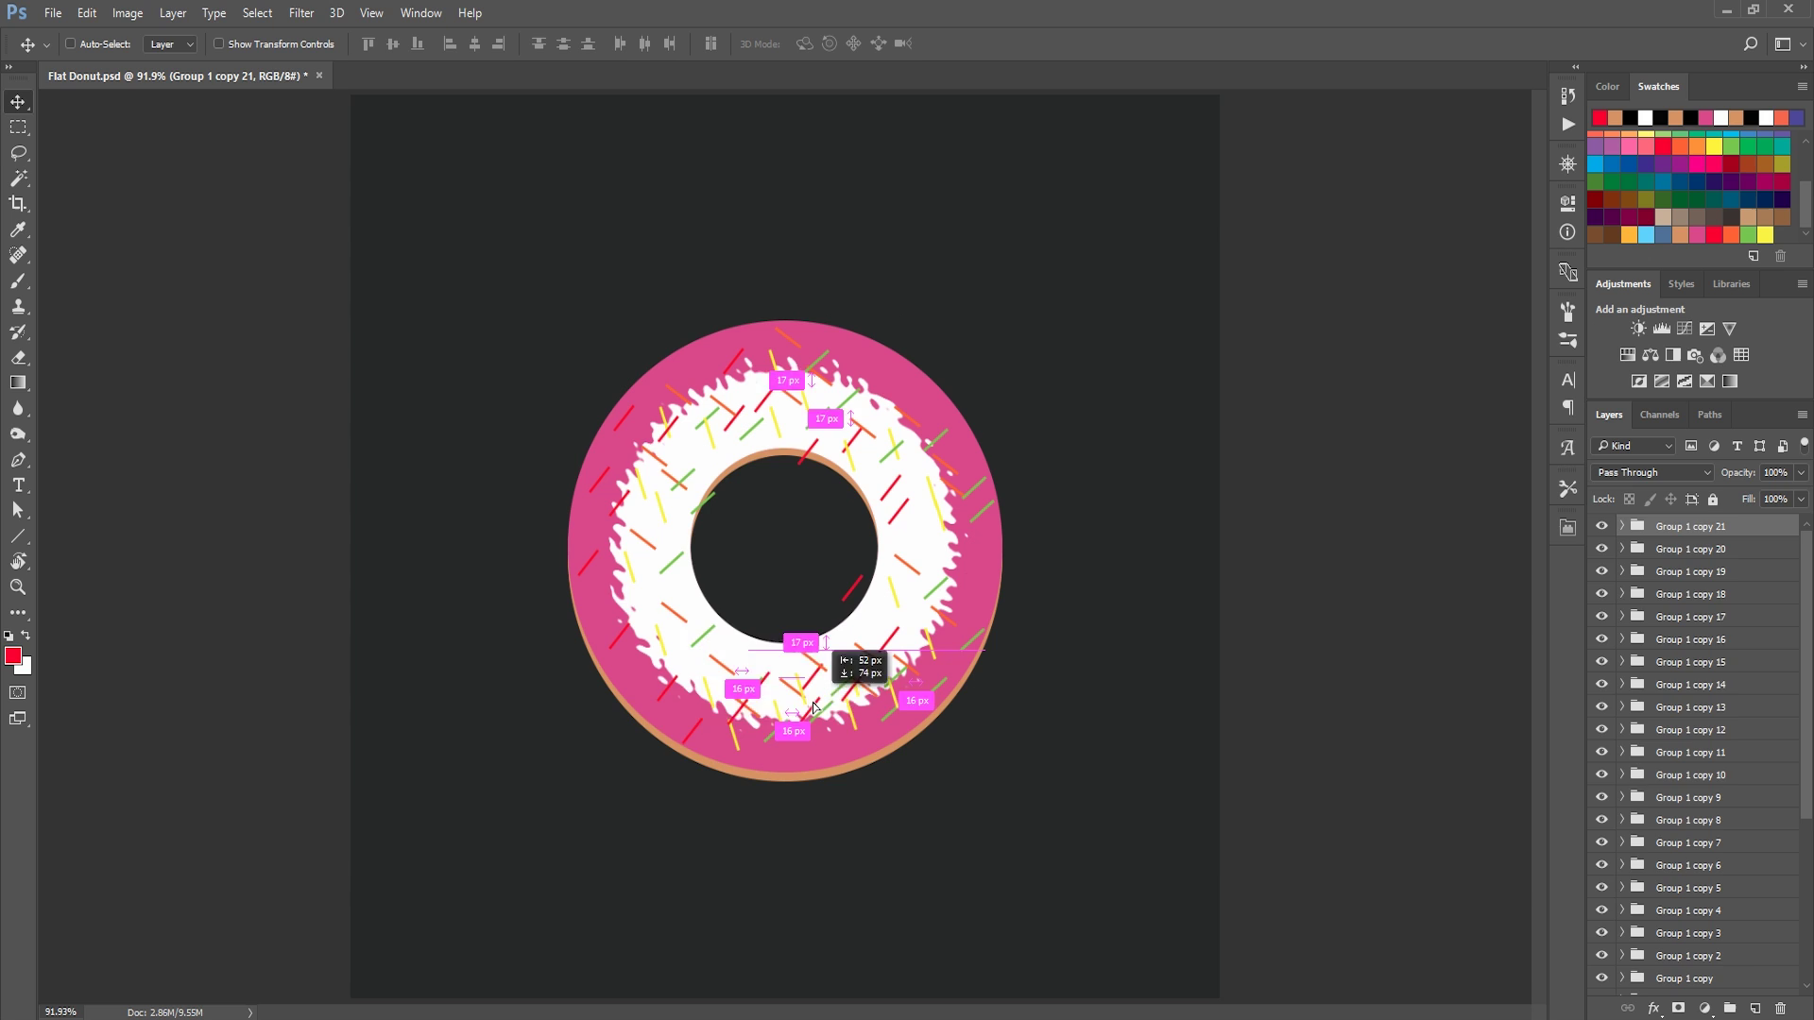
{"action": "scroll", "coordinate": [1688, 786], "scroll_direction": "down", "scroll_amount": 3}
{"action": "key", "text": "ctrl+g"}
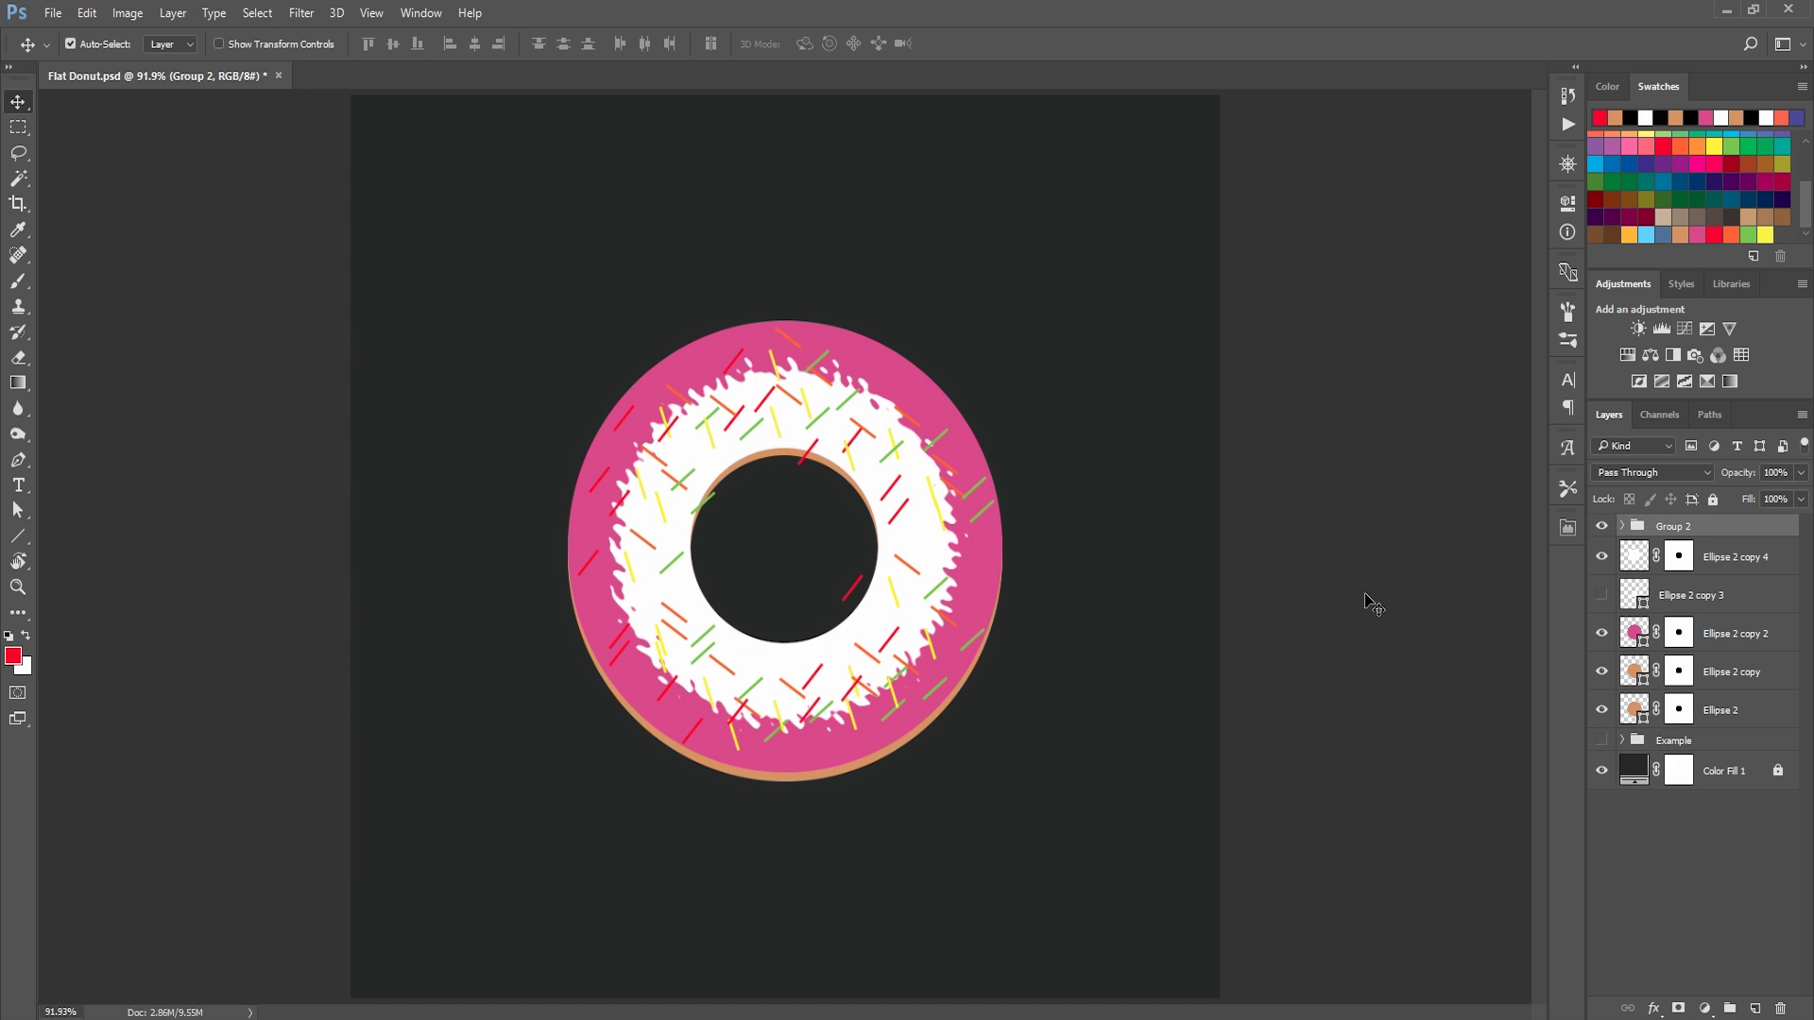
{"action": "left_click", "coordinate": [1371, 605], "text": "ctrl"}
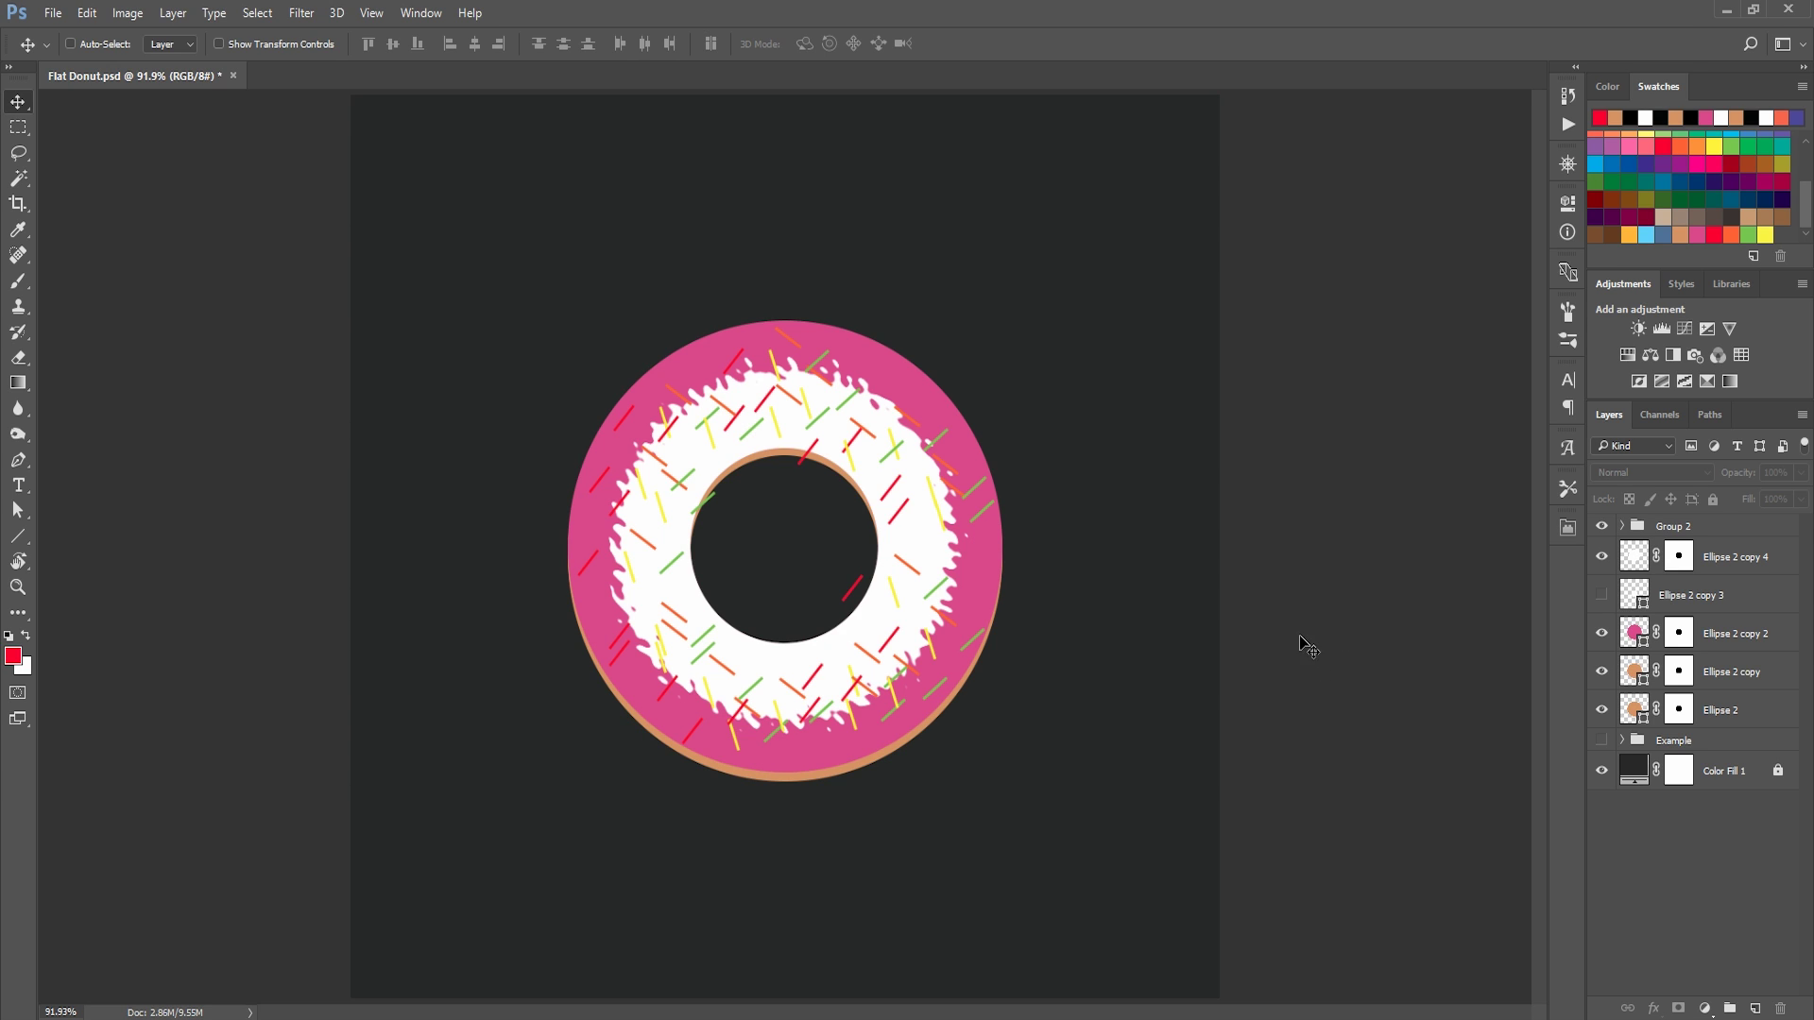
{"action": "key", "text": "ctrl"}
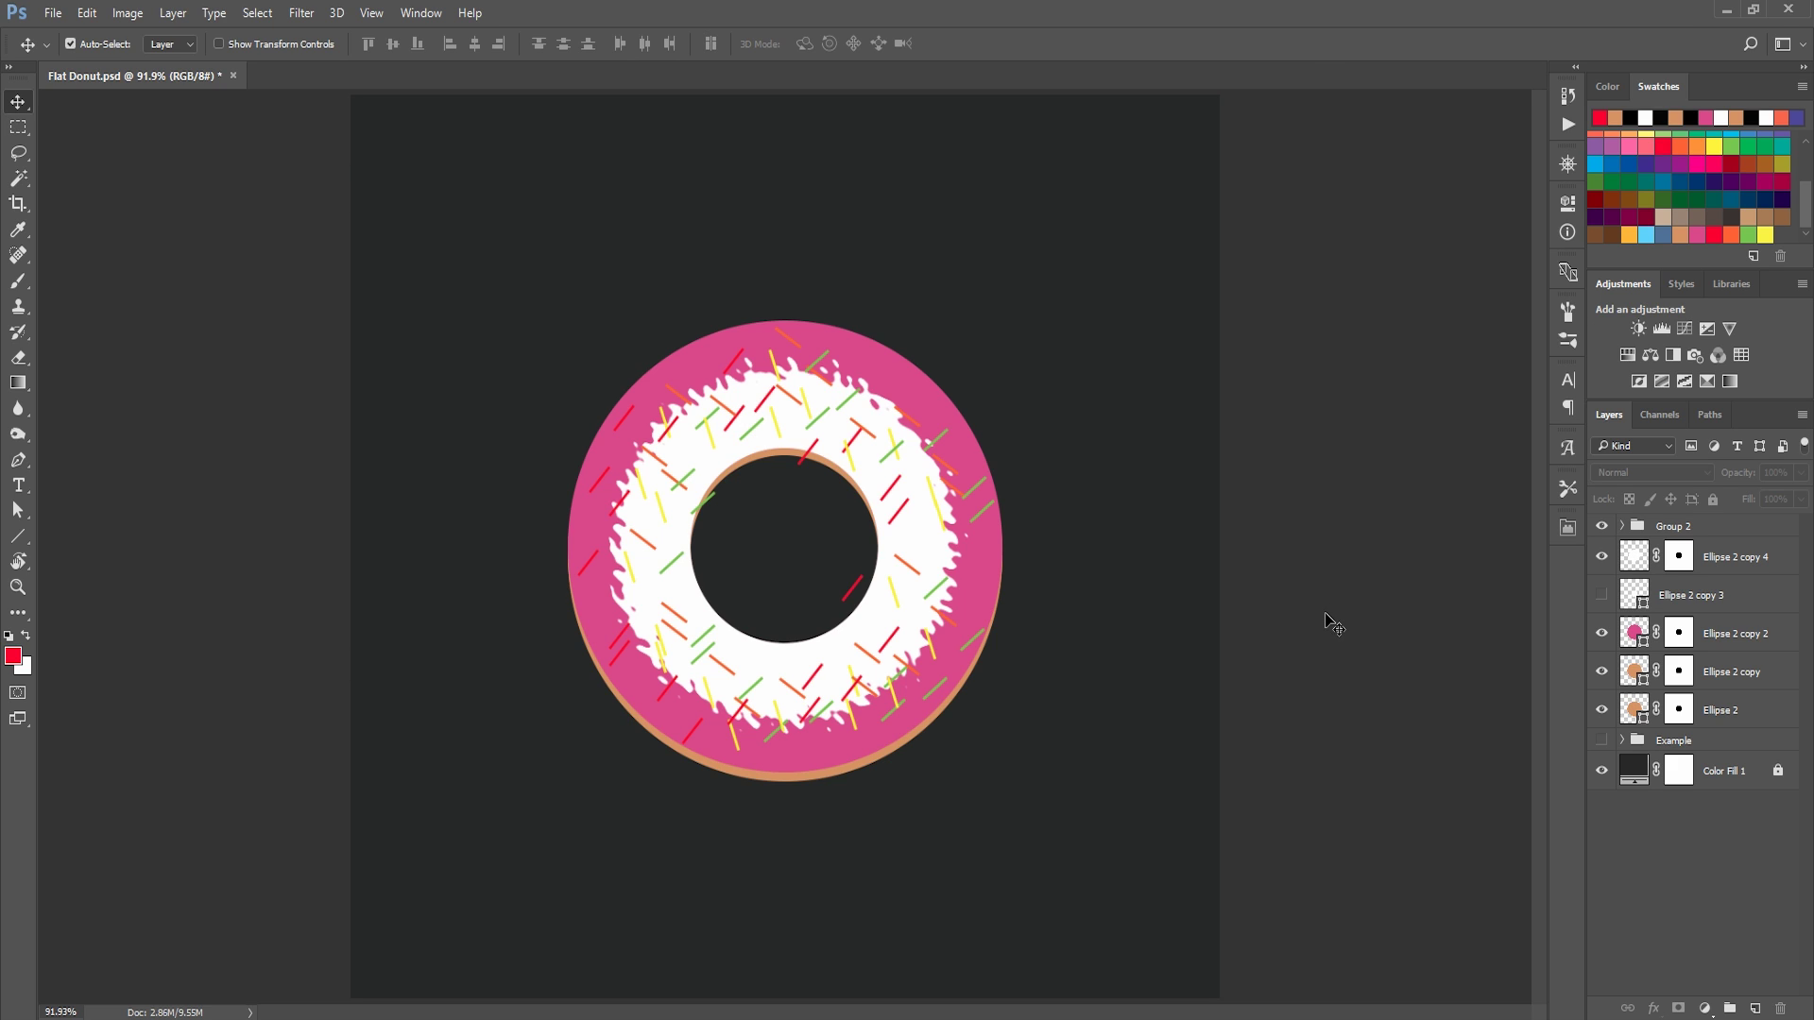